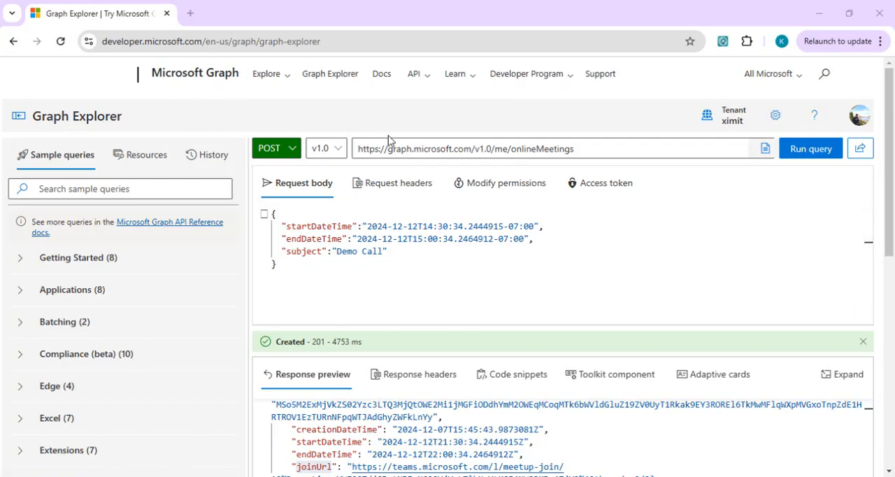
# Examine the v1.0/me/onlineMeetings POST request, its start, end and subject fields, and the join URL details in the response.
pyautogui.click(506, 148)
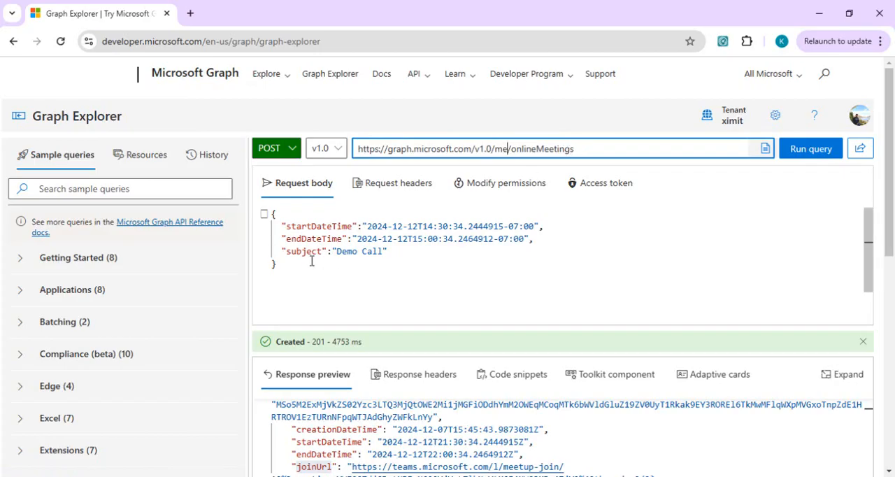
pyautogui.rightClick(292, 271)
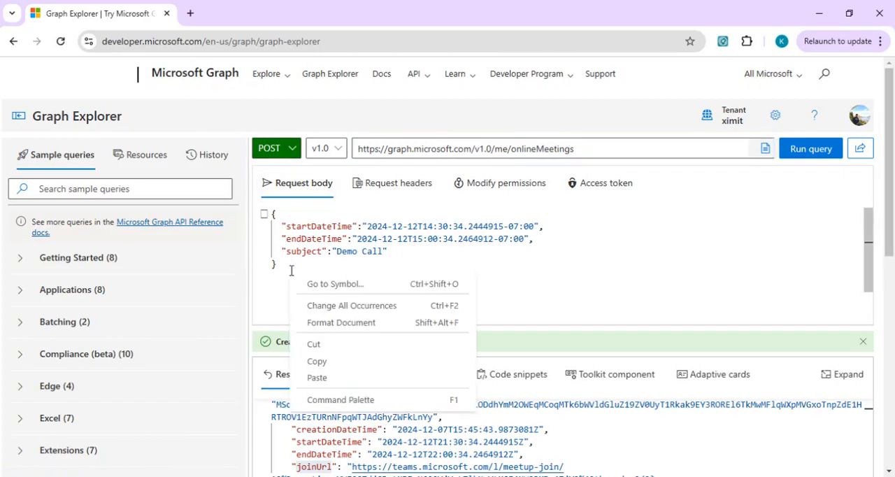
pyautogui.press('Escape')
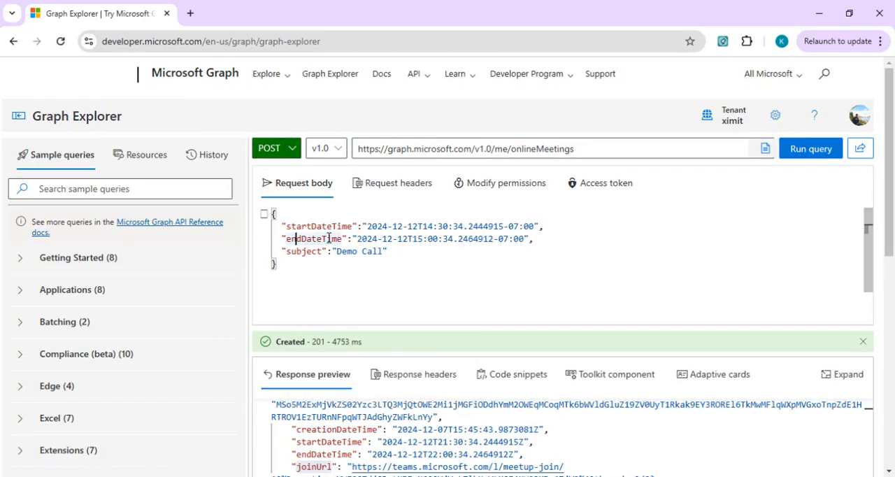
pyautogui.doubleClick(306, 253)
pyautogui.click(460, 249)
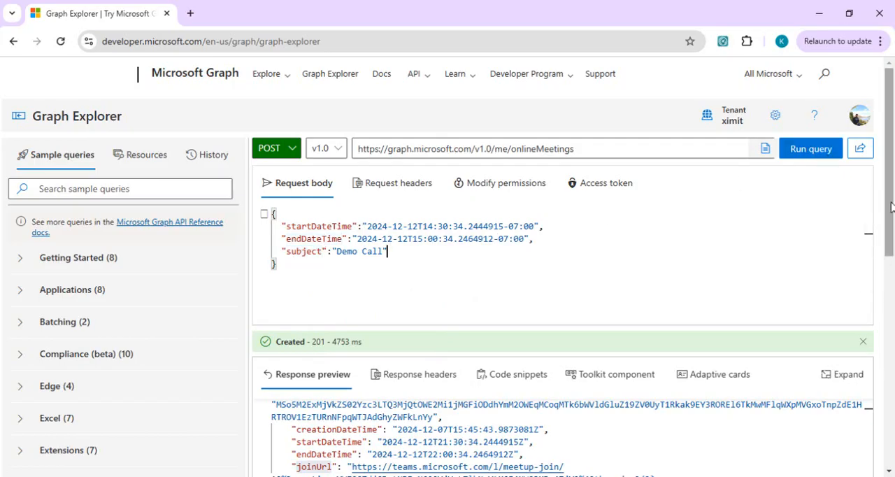
pyautogui.moveTo(891, 241); pyautogui.dragTo(891, 310)
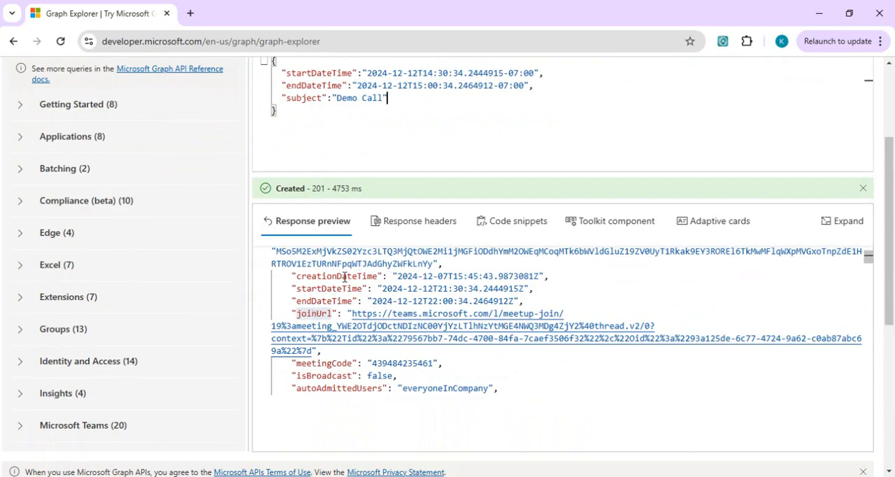
pyautogui.click(584, 276)
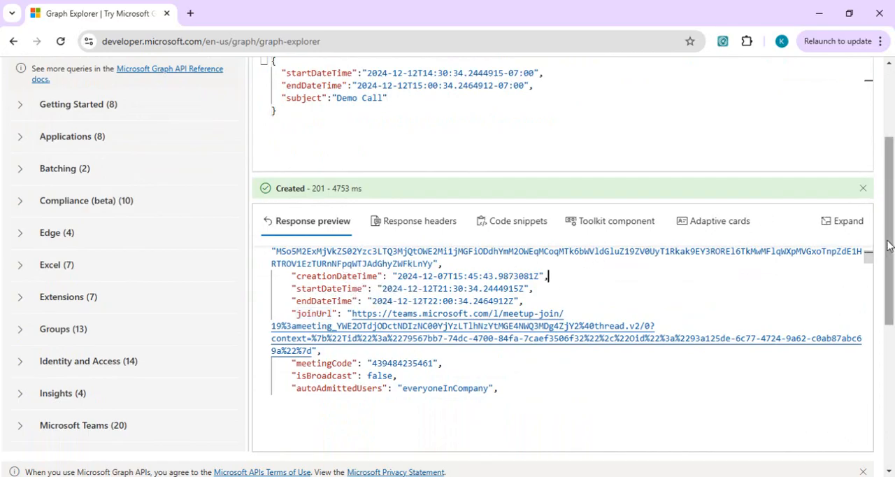
pyautogui.click(334, 376)
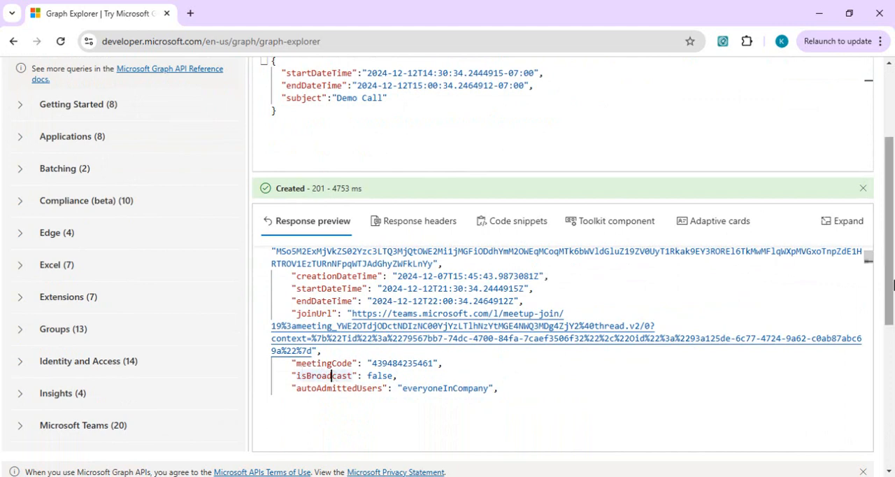
pyautogui.moveTo(893, 284); pyautogui.dragTo(893, 215)
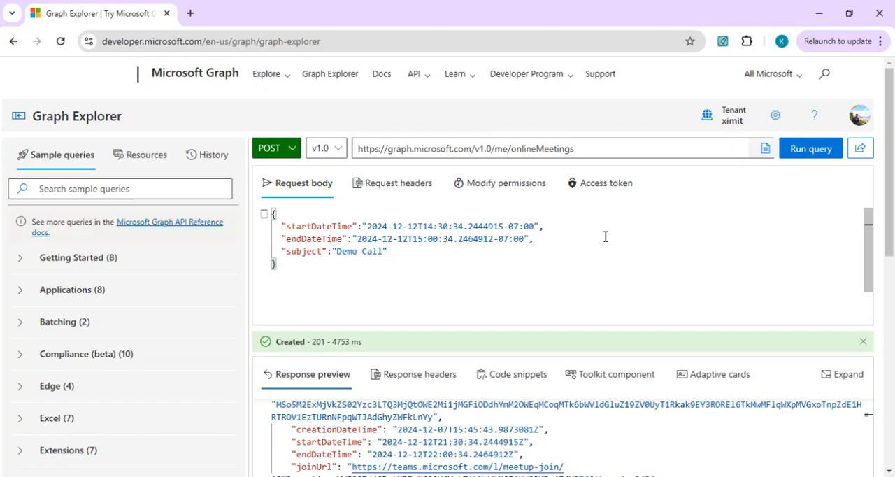
# Open Power Apps at make.powerapps.com in a new browser tab and create a blank tablet canvas app.
pyautogui.click(189, 13)
pyautogui.write('make')
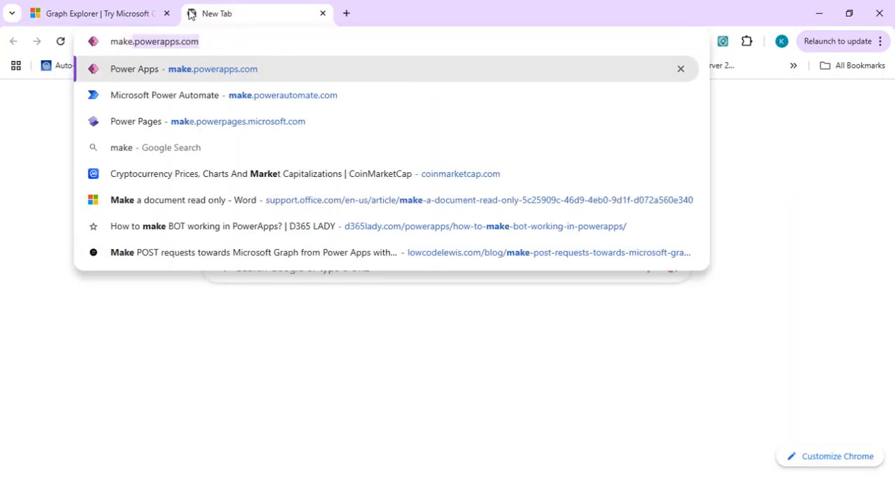
pyautogui.press('Return')
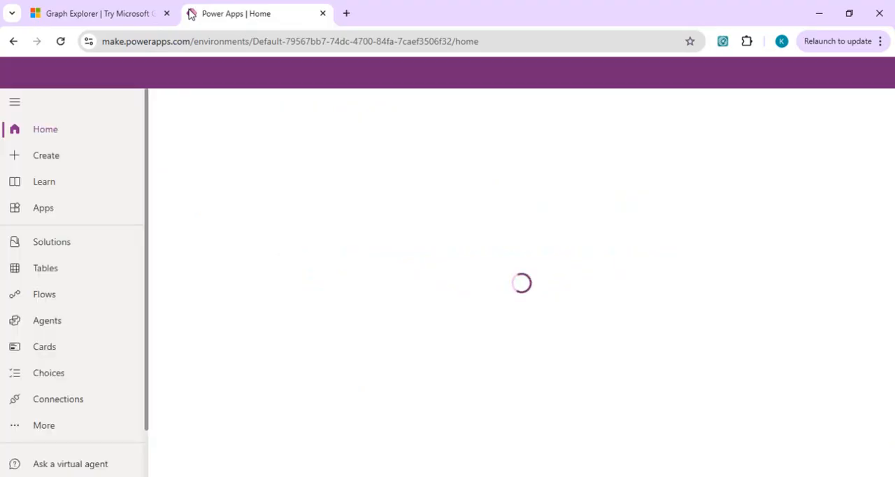
pyautogui.click(720, 240)
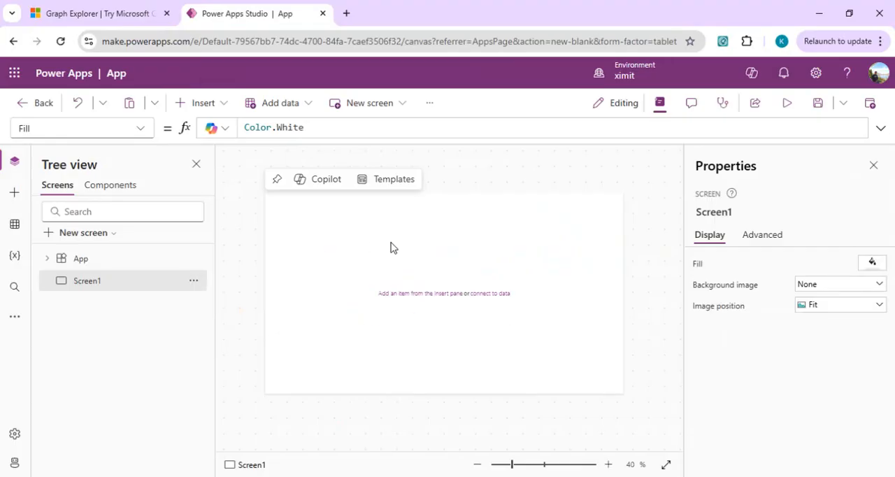
# Insert a date picker on Screen1 and place a copy of it directly below the original.
pyautogui.click(222, 106)
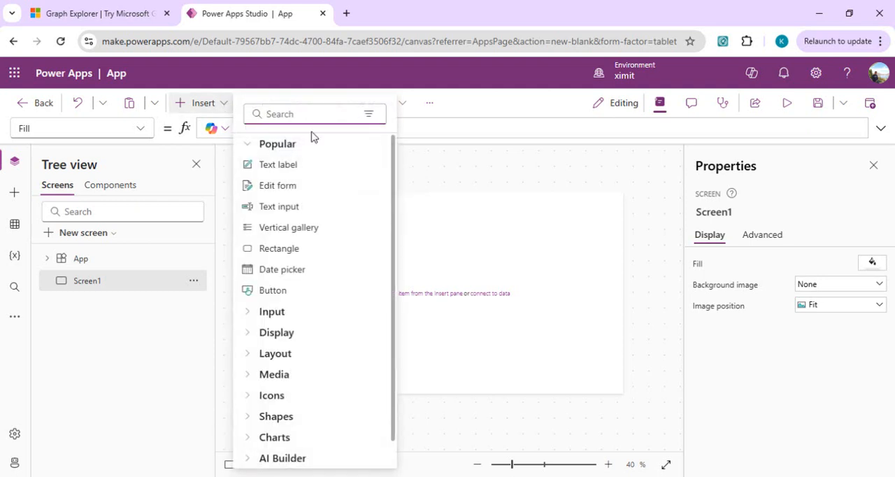
pyautogui.write('date')
pyautogui.click(288, 172)
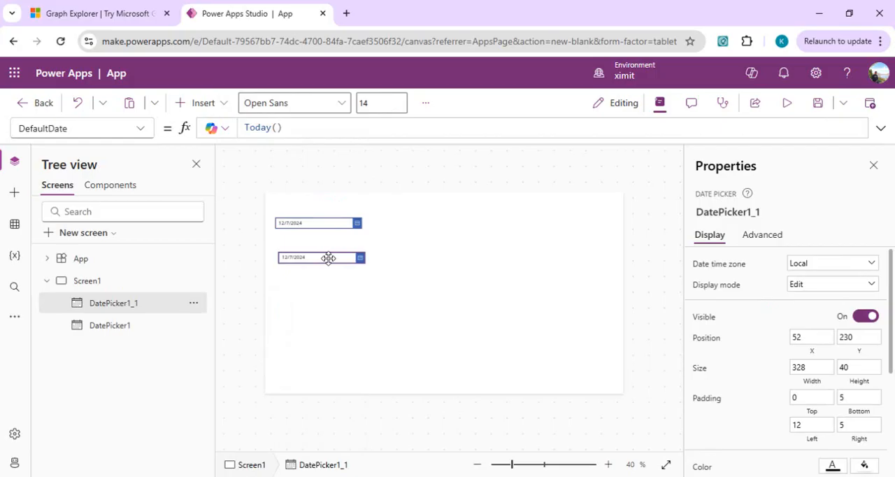
pyautogui.moveTo(329, 258); pyautogui.dragTo(325, 258)
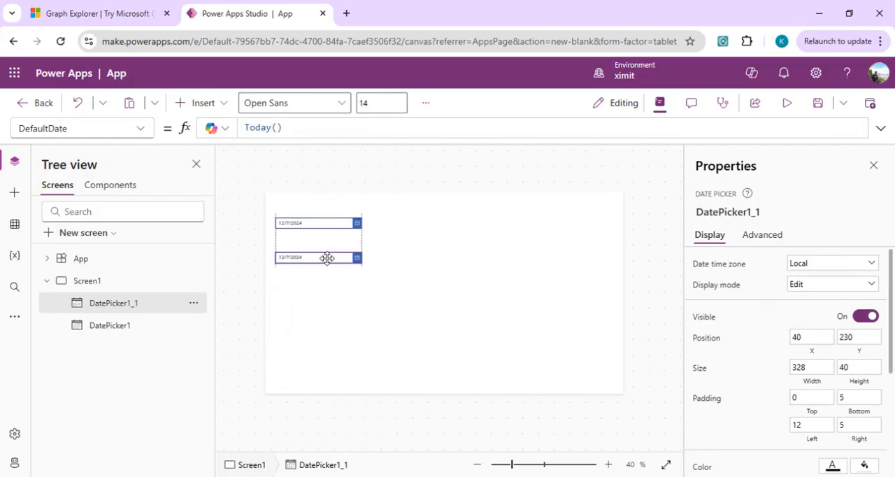
# Rename the lower date picker as StartDate and the upper one as EndDate.
pyautogui.click(194, 304)
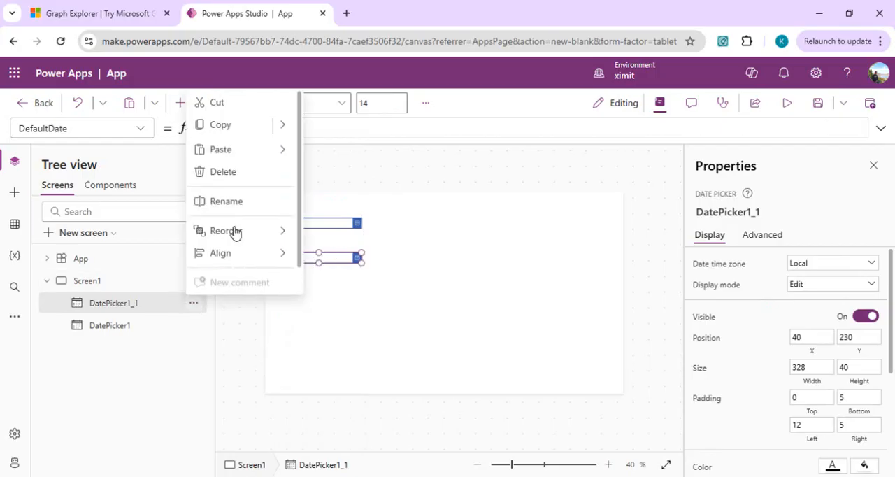
pyautogui.click(250, 208)
pyautogui.write('StartDate')
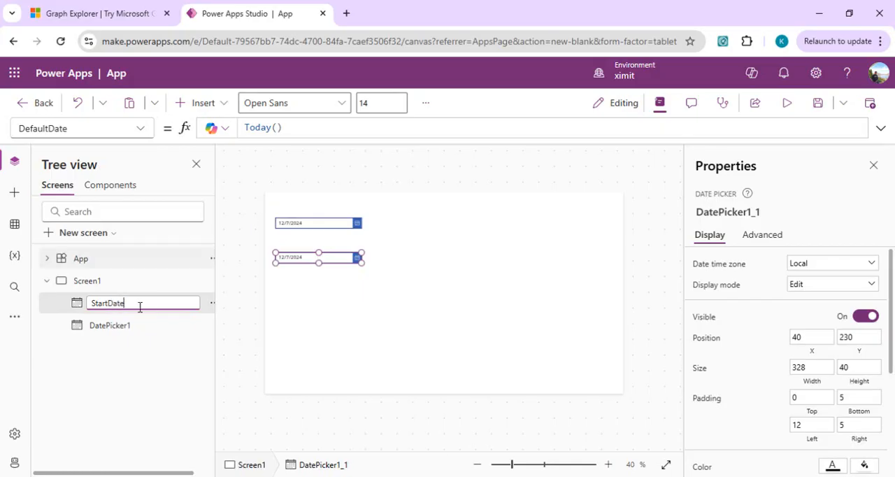
pyautogui.click(128, 328)
pyautogui.rightClick(128, 331)
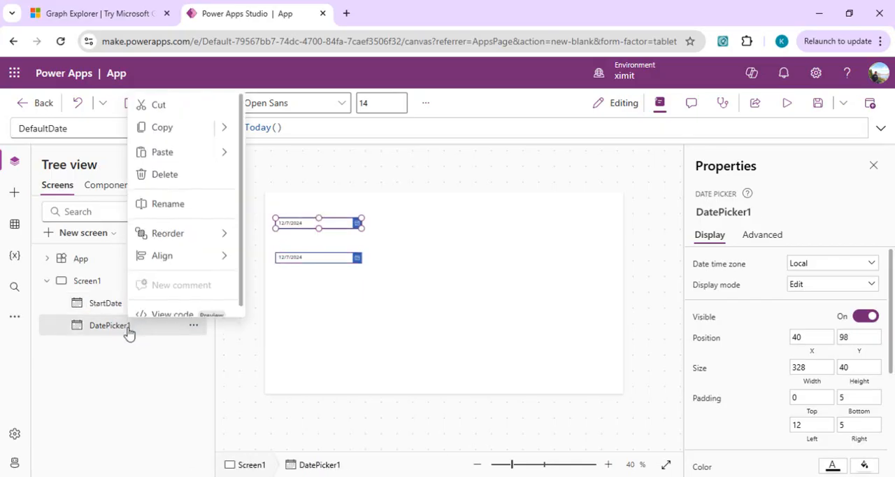
pyautogui.click(189, 203)
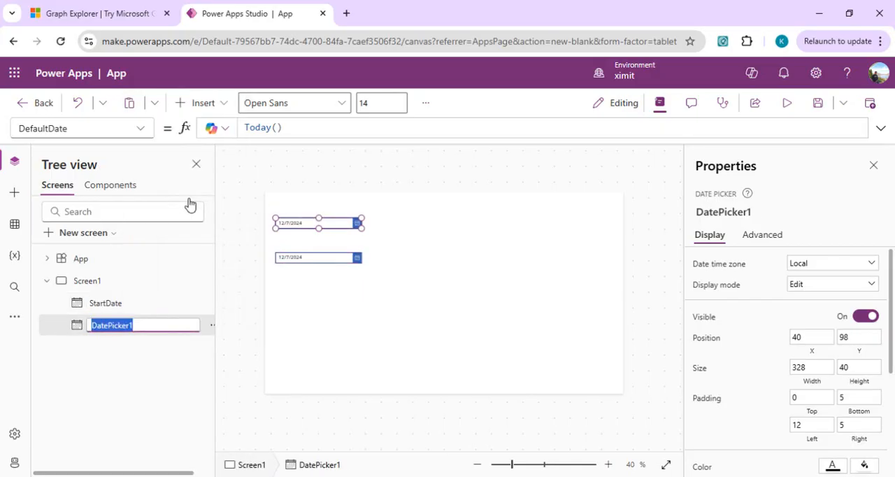
pyautogui.write('EndDate')
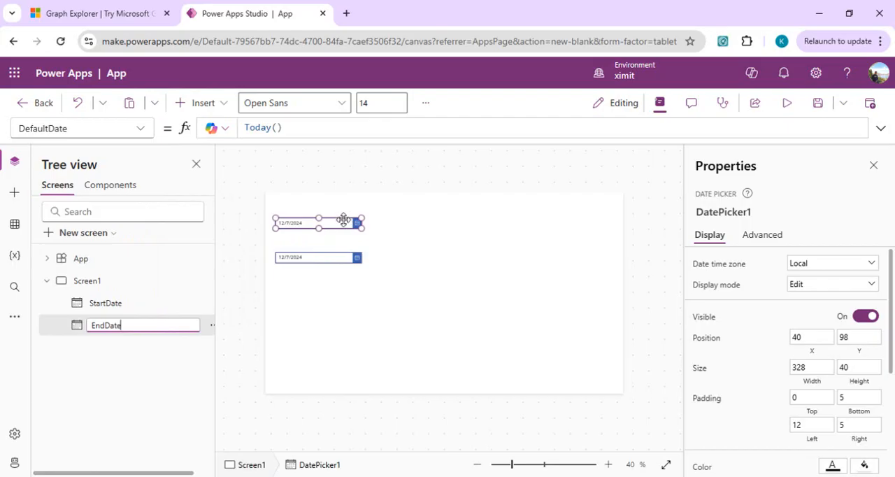
pyautogui.press('Return')
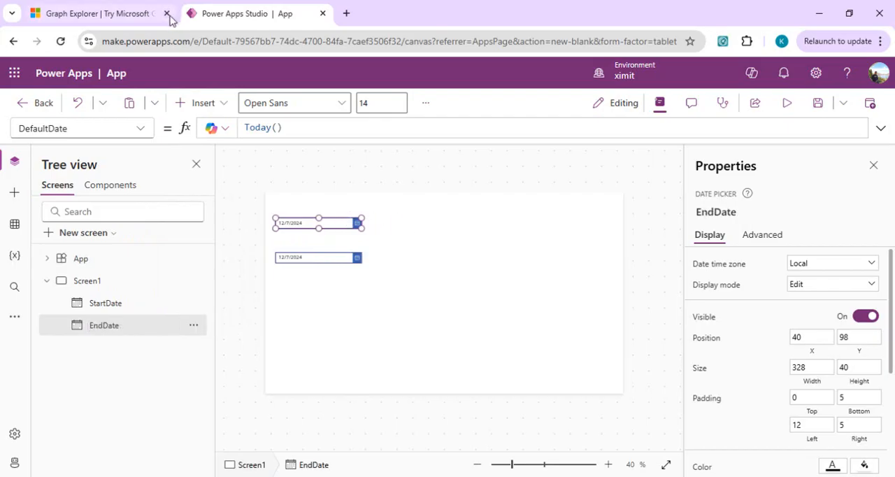
# Check the date format in the Graph Explorer request, then set the EndDate picker's Format to DateTimeFormat.LongDateTime24 in Power Apps.
pyautogui.click(114, 12)
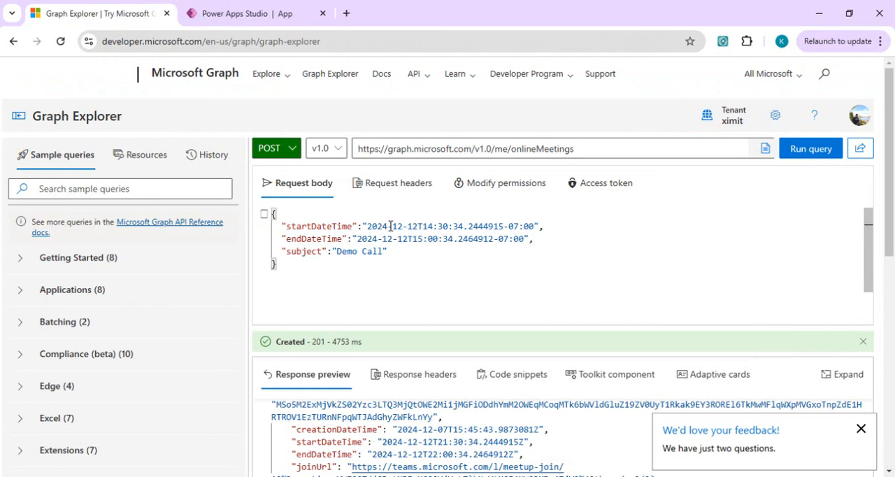
pyautogui.click(224, 16)
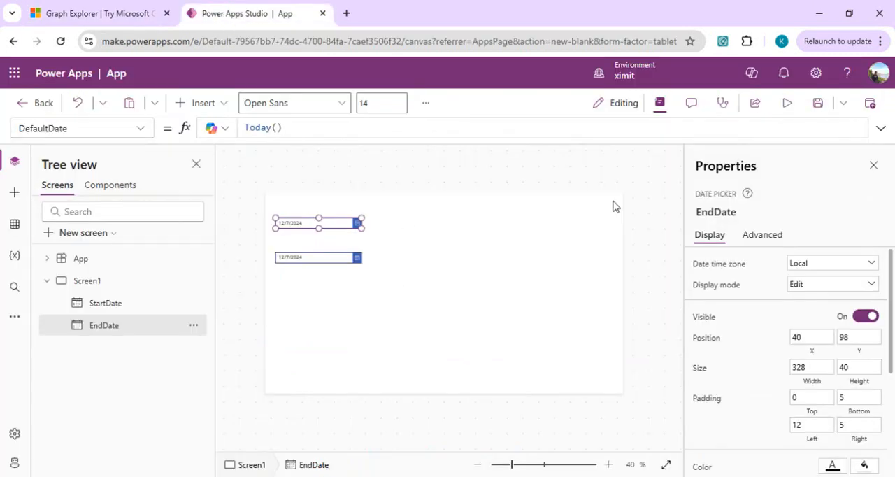
pyautogui.click(762, 234)
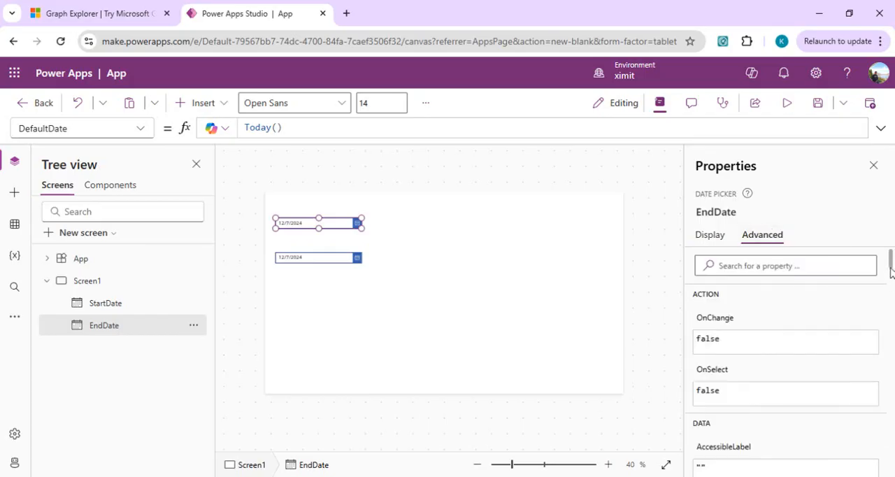
pyautogui.moveTo(890, 268); pyautogui.dragTo(891, 293)
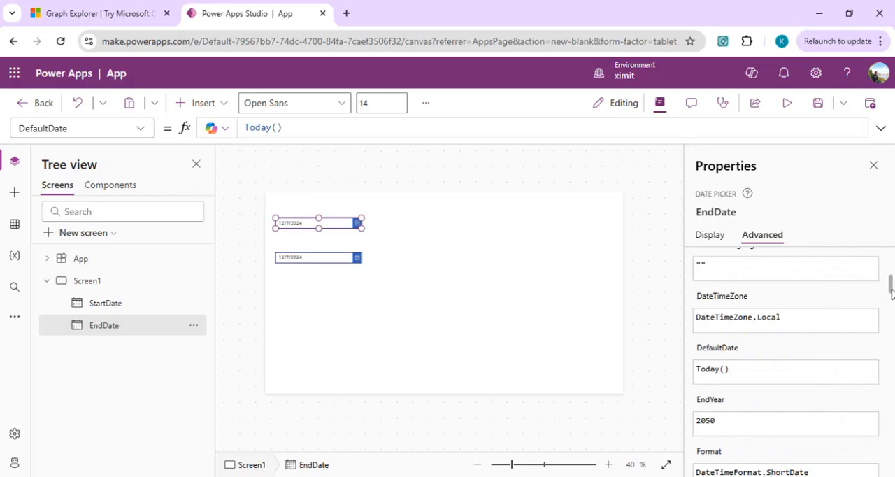
pyautogui.scroll(-2, 890, 293)
pyautogui.click(785, 406)
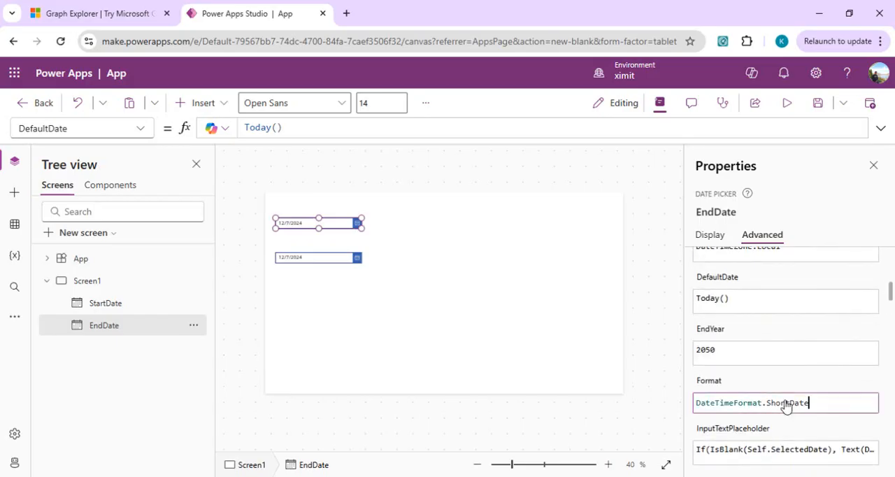
pyautogui.doubleClick(790, 403)
pyautogui.write('LongDateTime24')
pyautogui.hotkey('ctrl', 'a')
pyautogui.hotkey('ctrl', 'c')
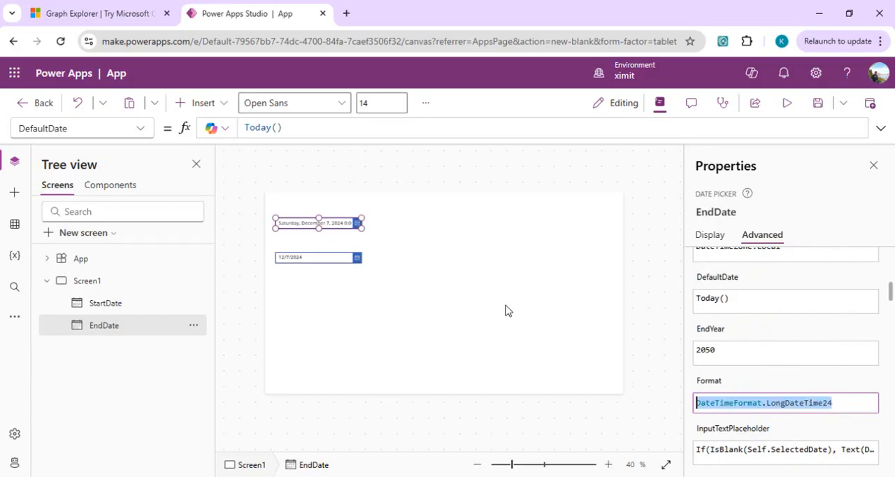
# Set the StartDate picker's Format property to DateTimeFormat.LongDateTime24.
pyautogui.click(318, 267)
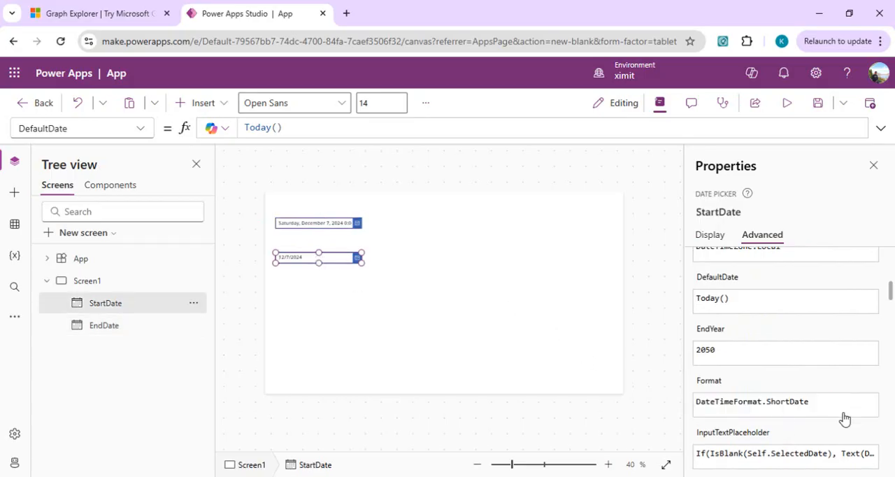
pyautogui.rightClick(808, 409)
pyautogui.click(811, 410)
pyautogui.click(814, 410)
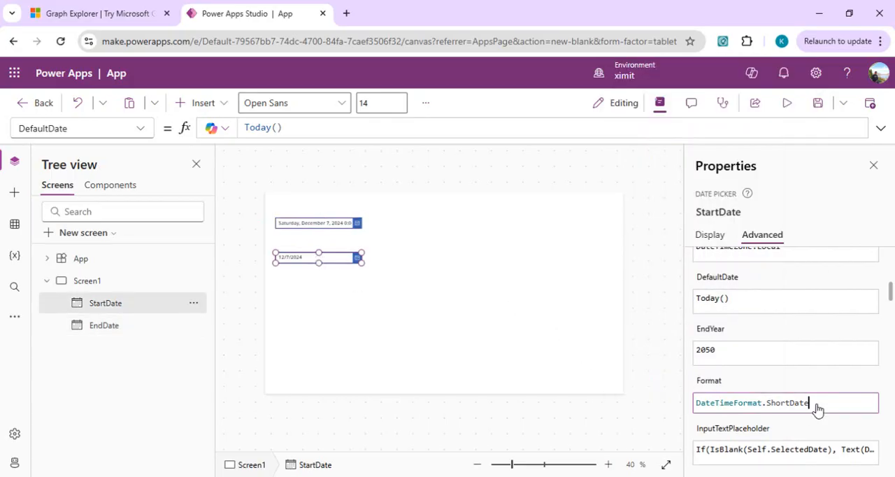
pyautogui.hotkey('ctrl', 'a')
pyautogui.hotkey('ctrl', 'v')
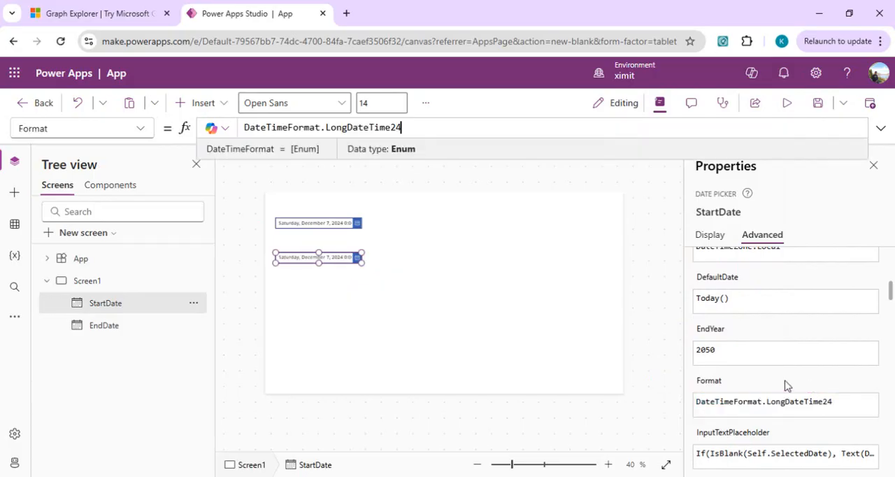
pyautogui.click(494, 244)
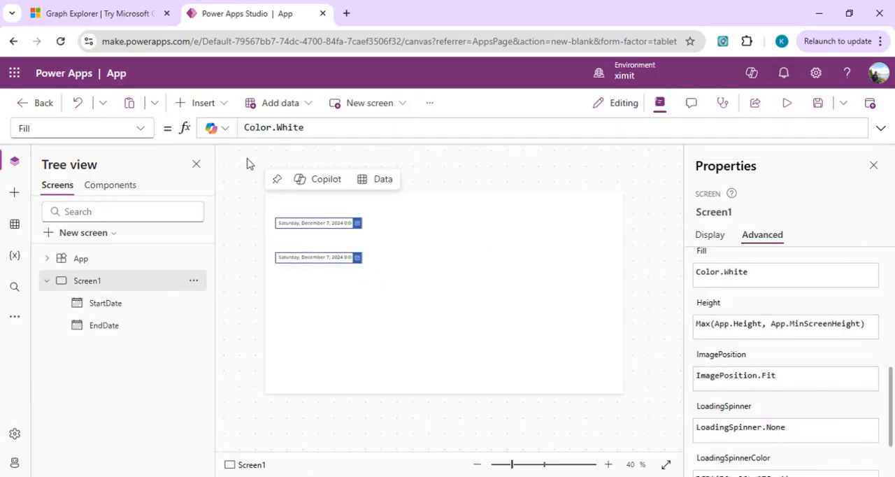
# Insert a button on Screen1, place it level with the EndDate picker on its right side, and enlarge it.
pyautogui.click(227, 103)
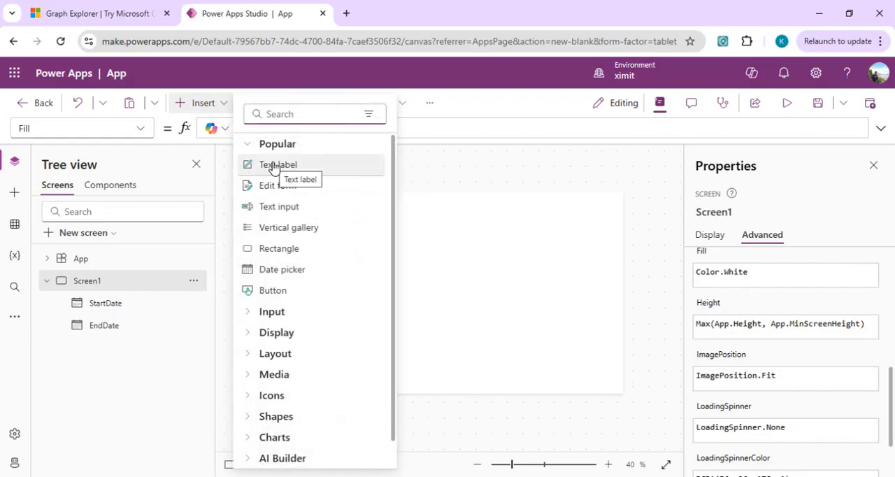
pyautogui.write('butt')
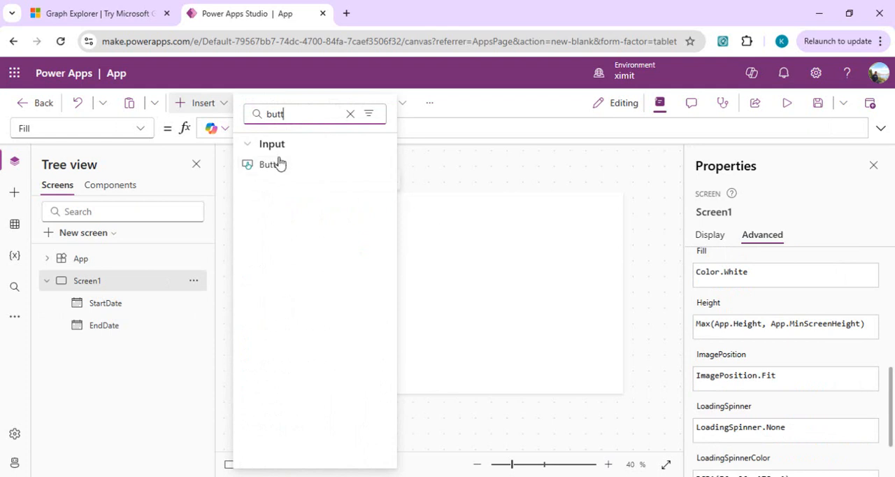
pyautogui.click(271, 165)
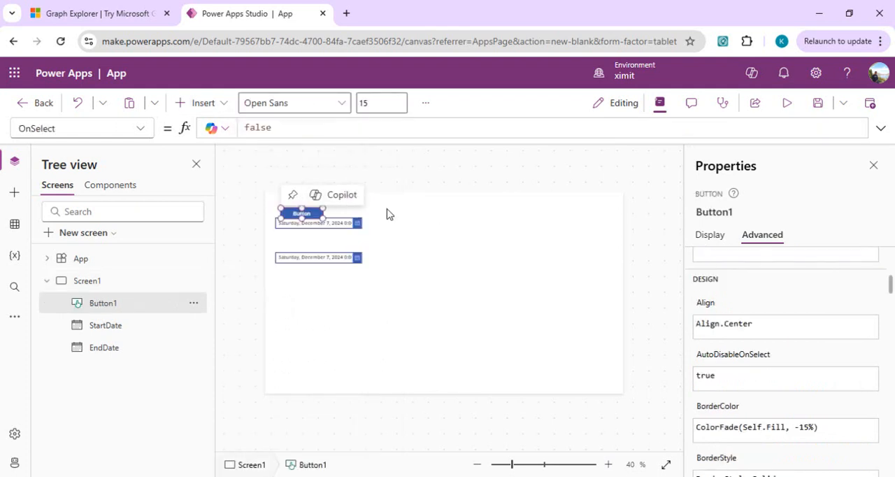
pyautogui.moveTo(318, 213); pyautogui.dragTo(442, 227)
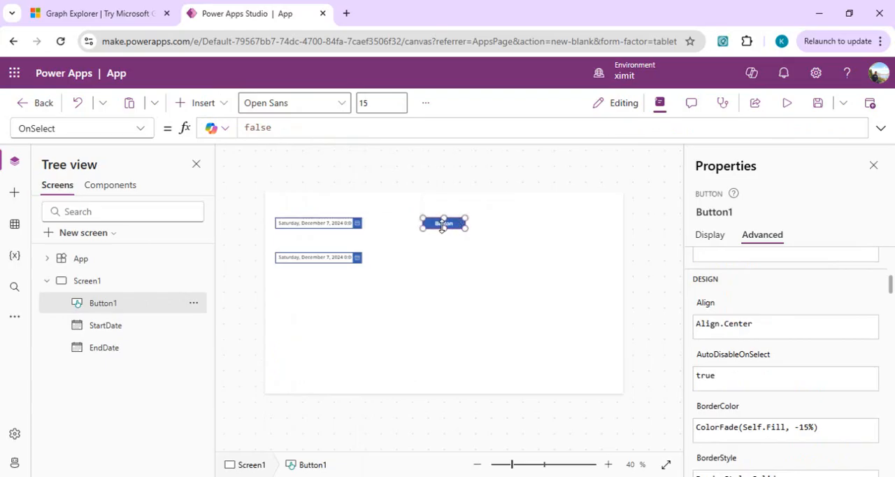
pyautogui.moveTo(466, 227); pyautogui.dragTo(493, 235)
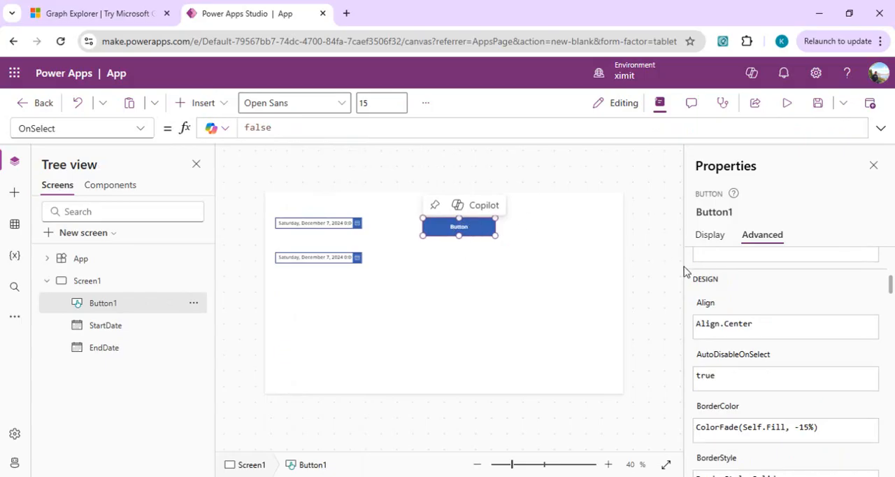
# Set the text of the button on Screen1 to "Generate Meeting".
pyautogui.click(708, 234)
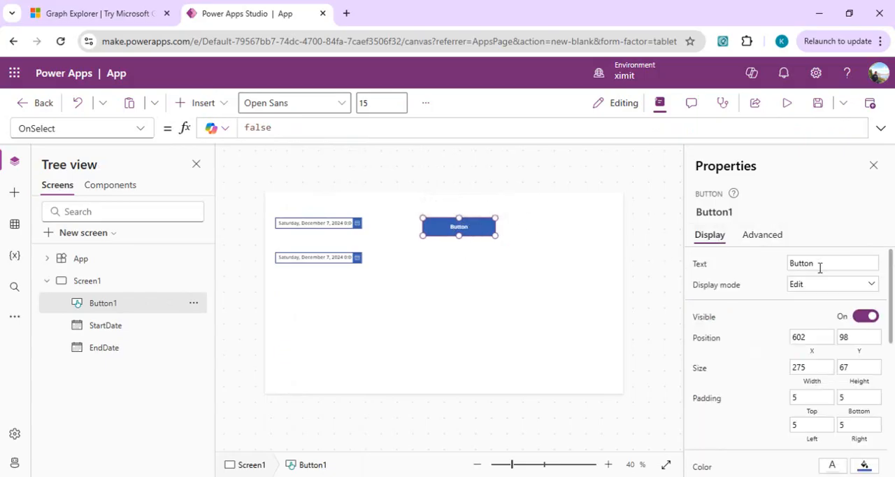
pyautogui.click(820, 264)
pyautogui.write('Generate Meeting')
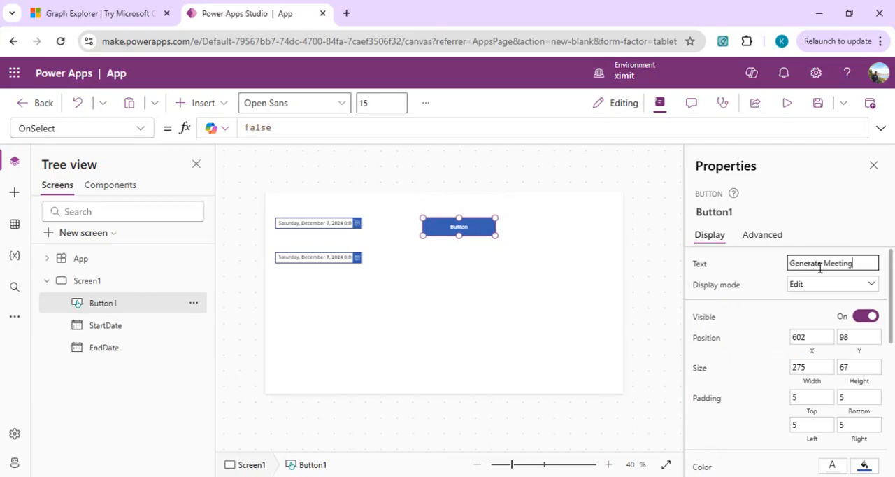
pyautogui.click(752, 260)
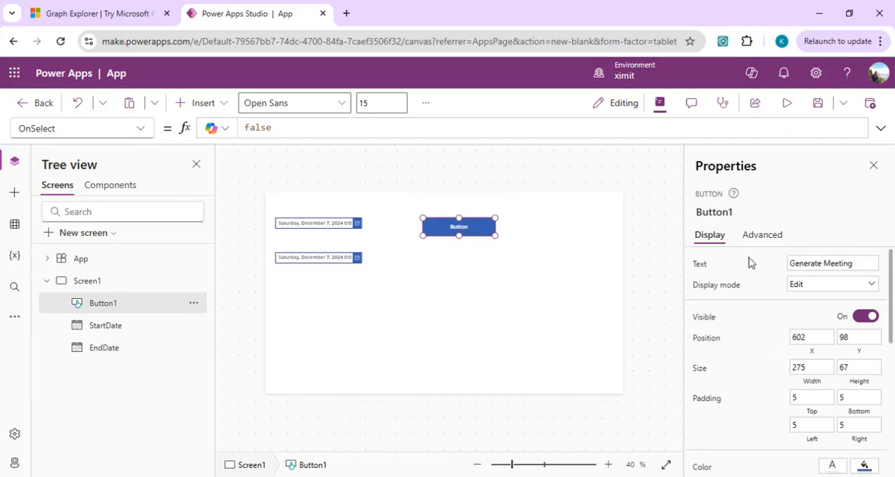
# Insert a text label on Screen1, place it below both date pickers and enlarge it to about two-thirds of the screen width.
pyautogui.click(451, 283)
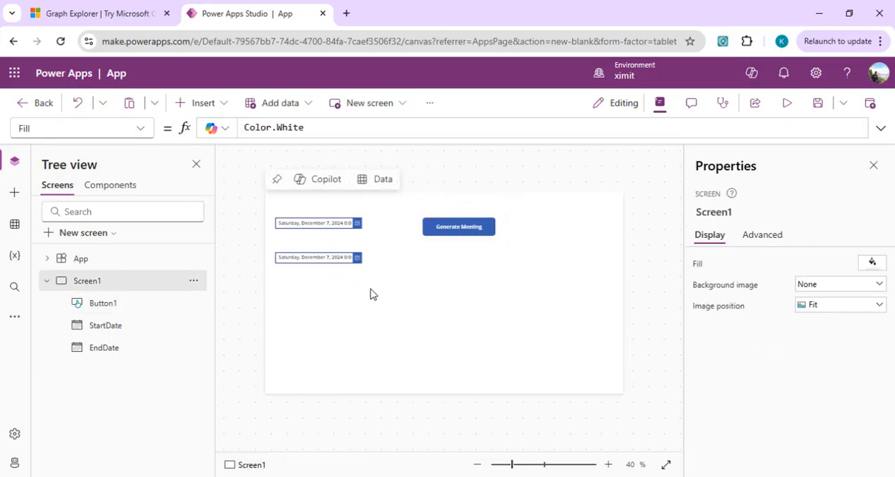
pyautogui.click(221, 106)
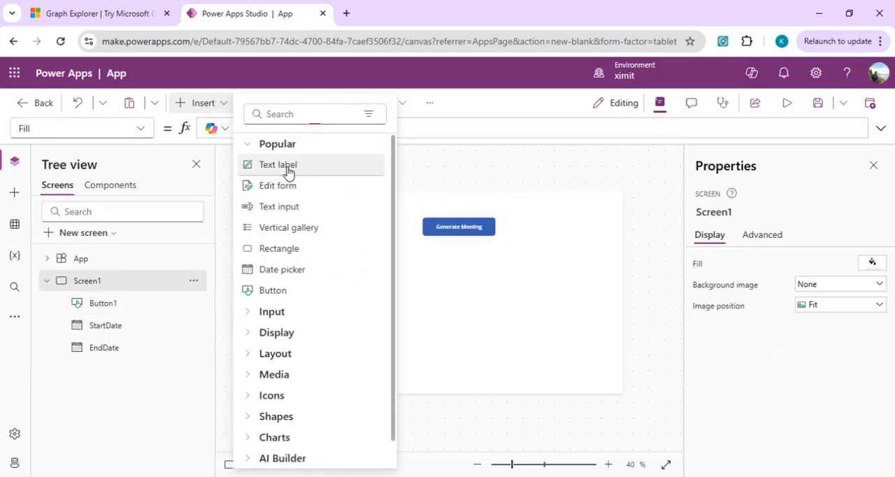
pyautogui.click(284, 166)
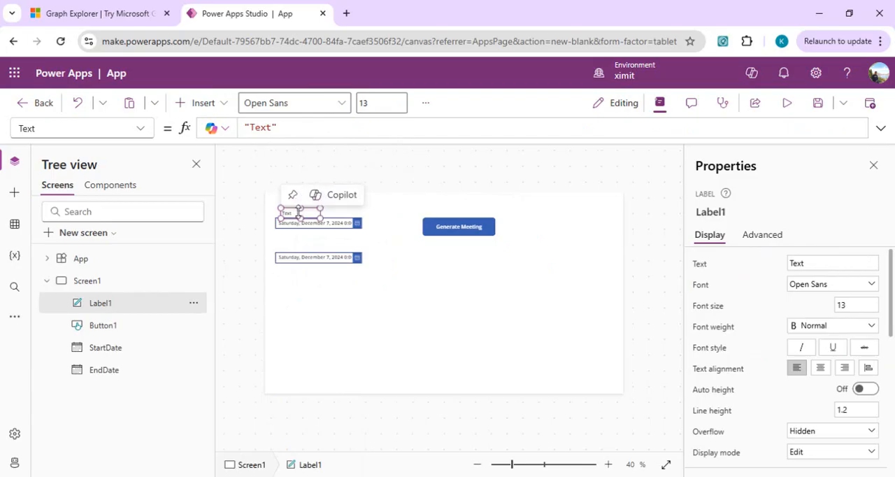
pyautogui.moveTo(299, 211); pyautogui.dragTo(522, 341)
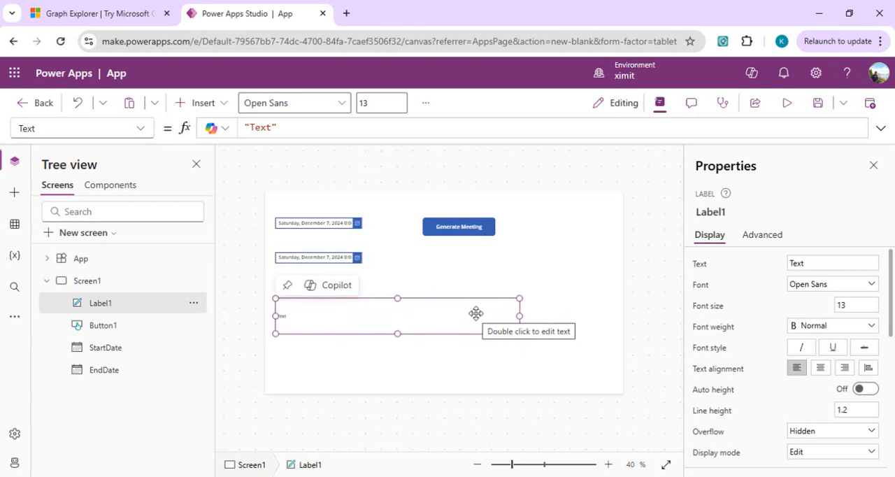
pyautogui.click(451, 233)
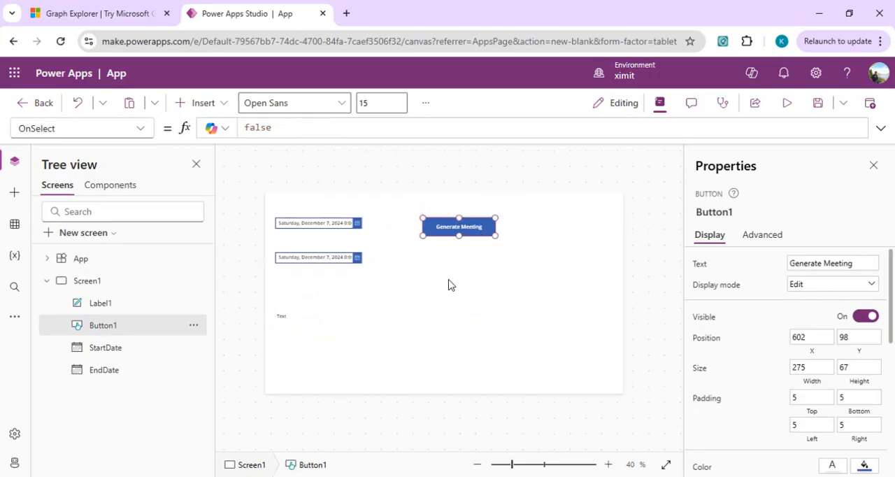
# Open the Azure portal in a new browser tab and go to Microsoft Entra ID.
pyautogui.click(350, 13)
pyautogui.write('azure')
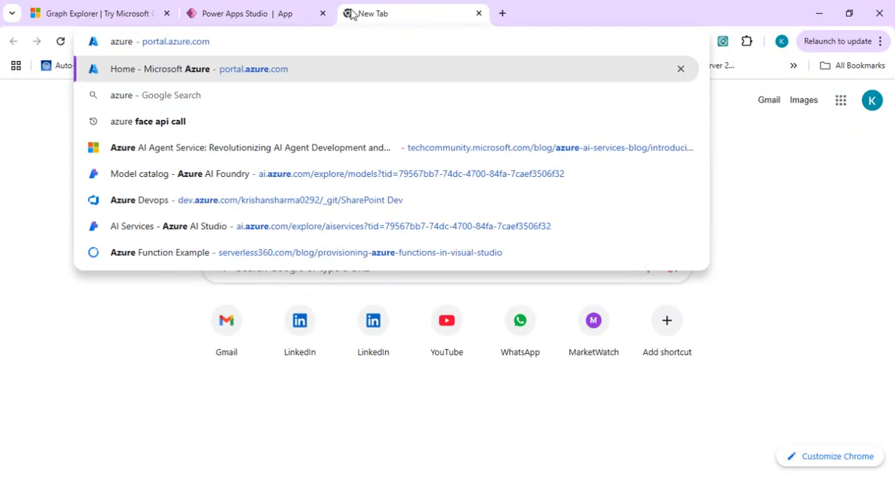
pyautogui.press('Return')
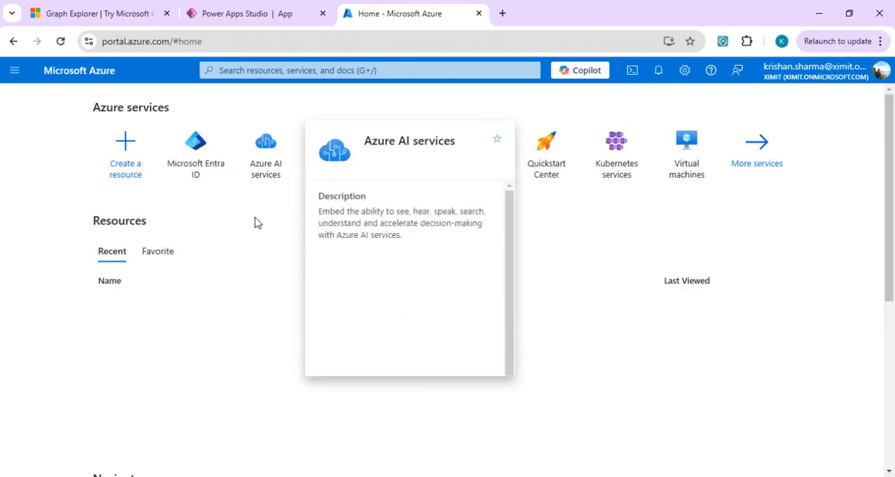
pyautogui.rightClick(210, 173)
pyautogui.click(198, 150)
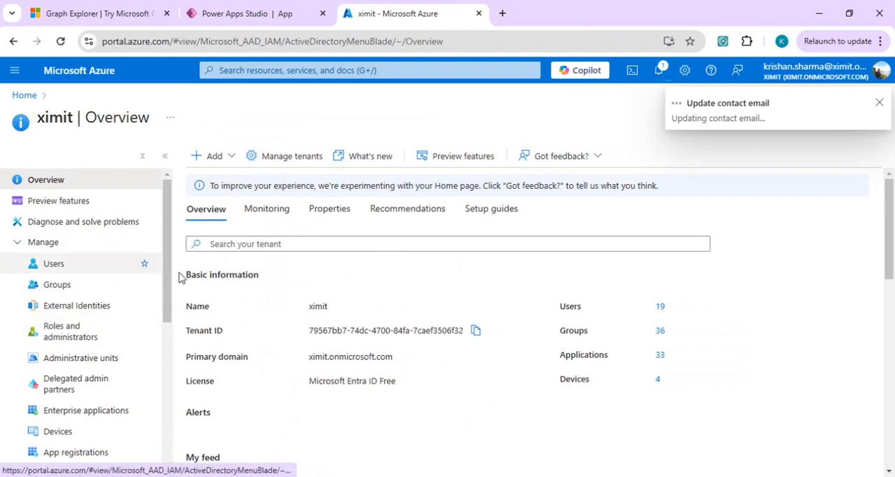
# Open the O365_MSGraph_APP app registration and copy its application (client) ID.
pyautogui.moveTo(167, 308); pyautogui.dragTo(168, 323)
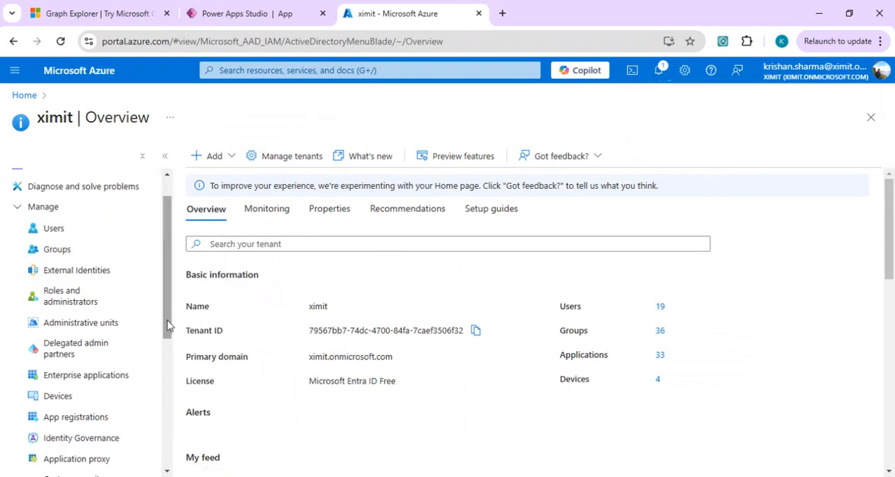
pyautogui.click(88, 418)
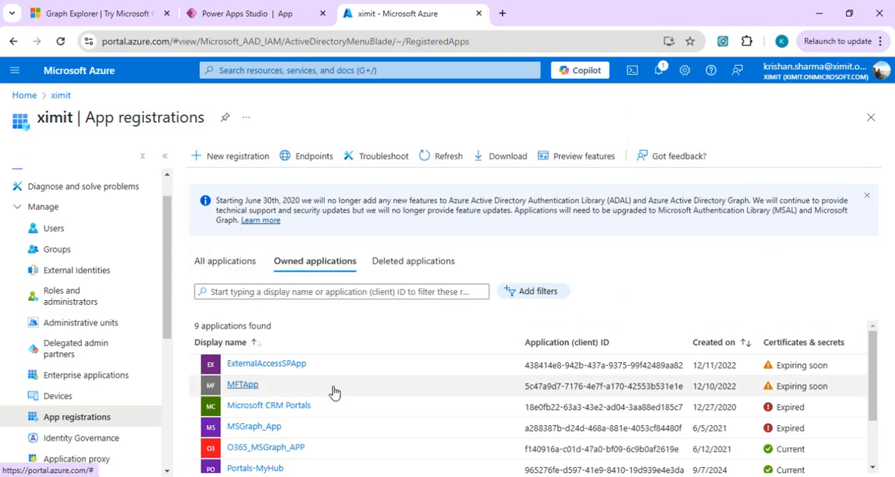
pyautogui.click(276, 451)
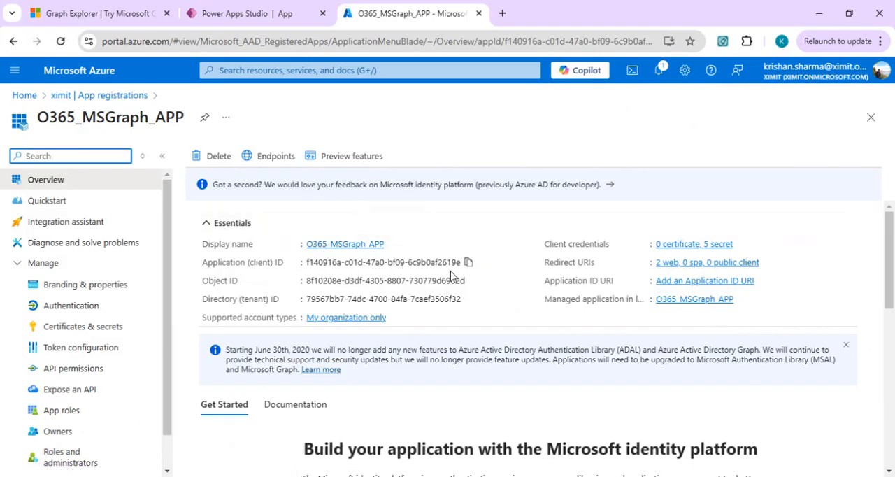
pyautogui.click(468, 263)
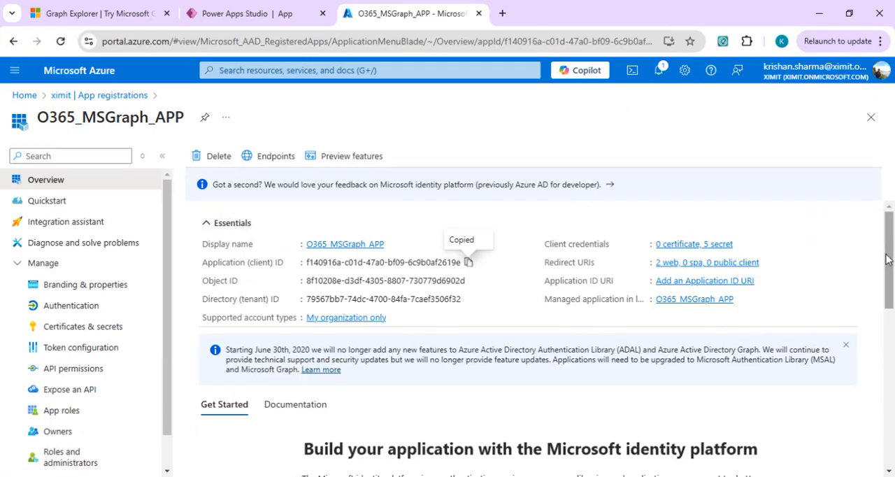
# Begin adding an API permission to O365_MSGraph_APP, choosing Microsoft Graph and application permissions.
pyautogui.moveTo(889, 255); pyautogui.dragTo(890, 272)
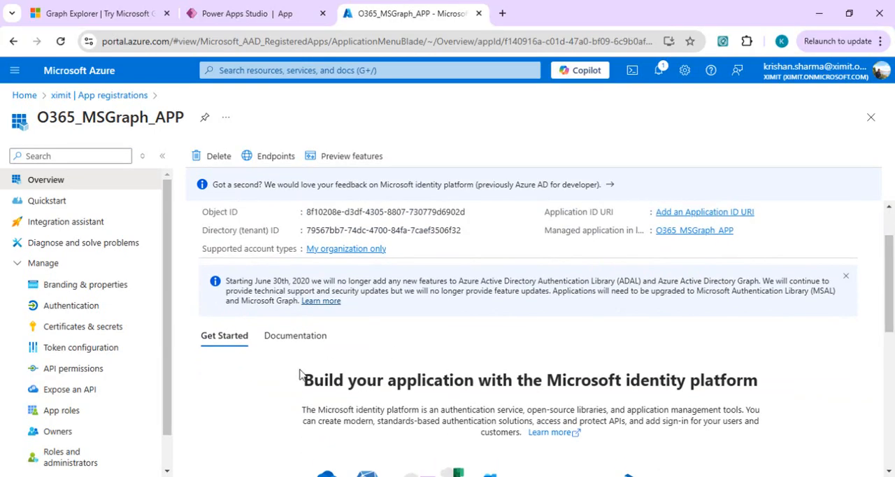
pyautogui.click(69, 376)
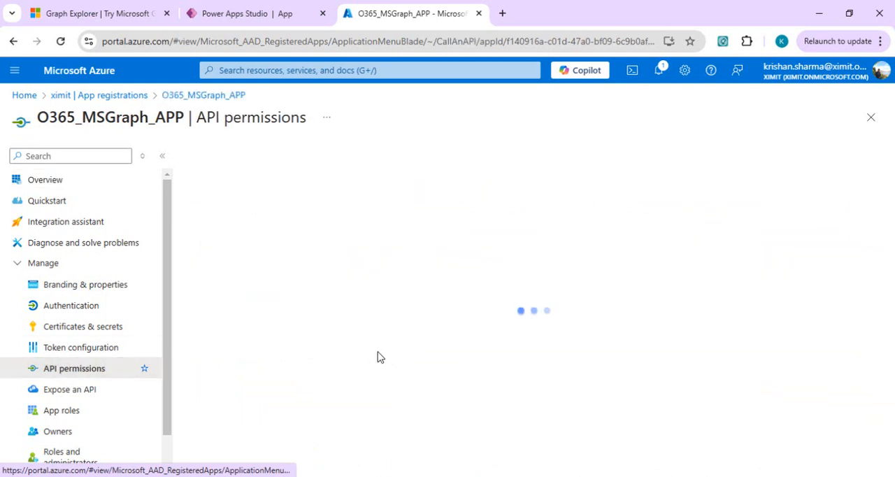
pyautogui.moveTo(891, 255); pyautogui.dragTo(891, 297)
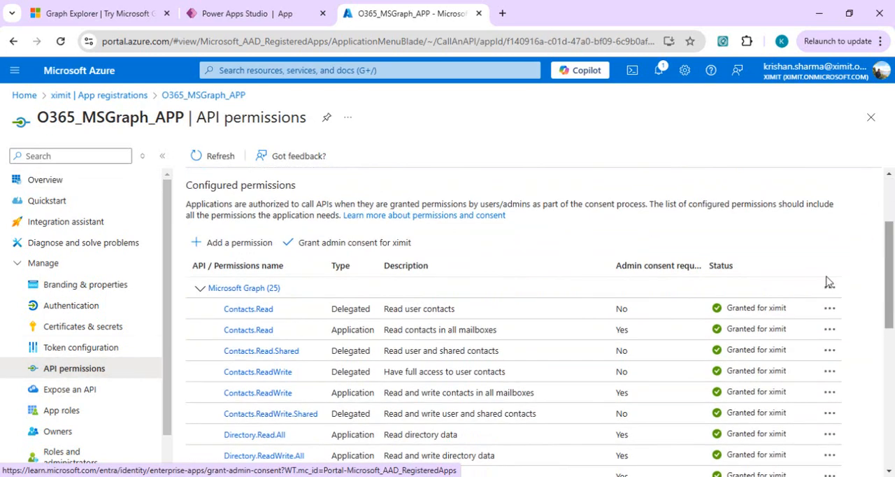
pyautogui.click(240, 251)
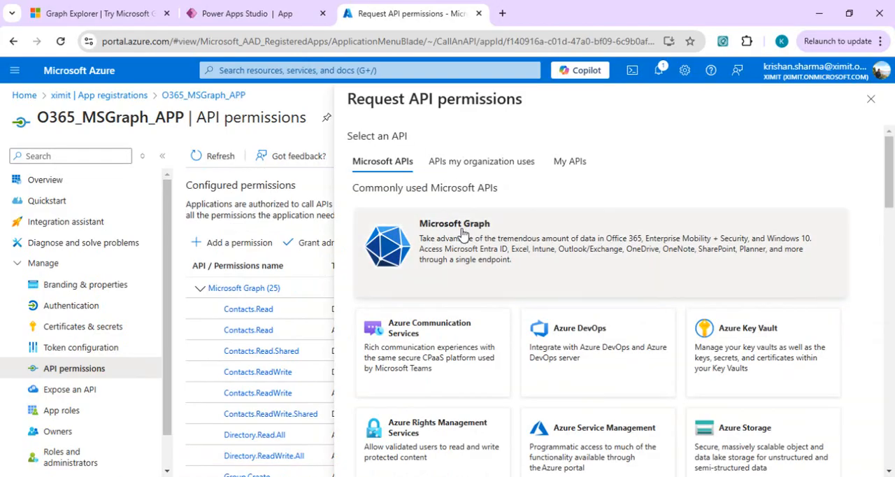
pyautogui.click(461, 232)
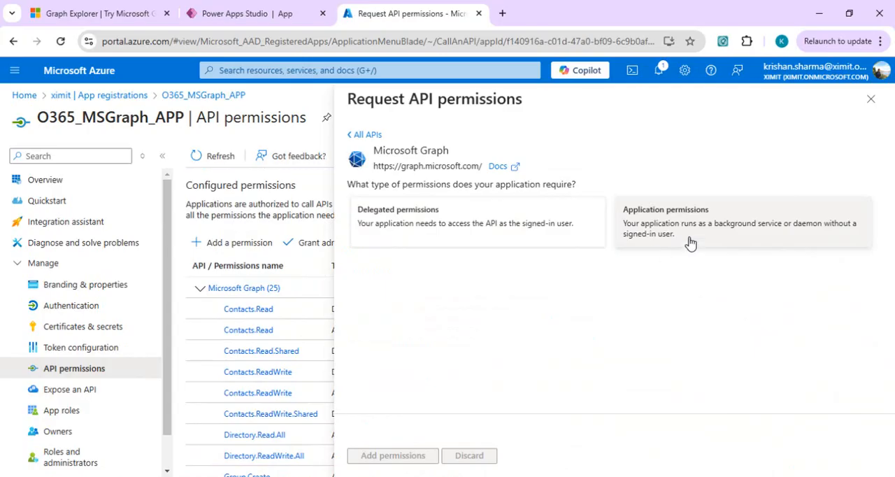
pyautogui.click(690, 241)
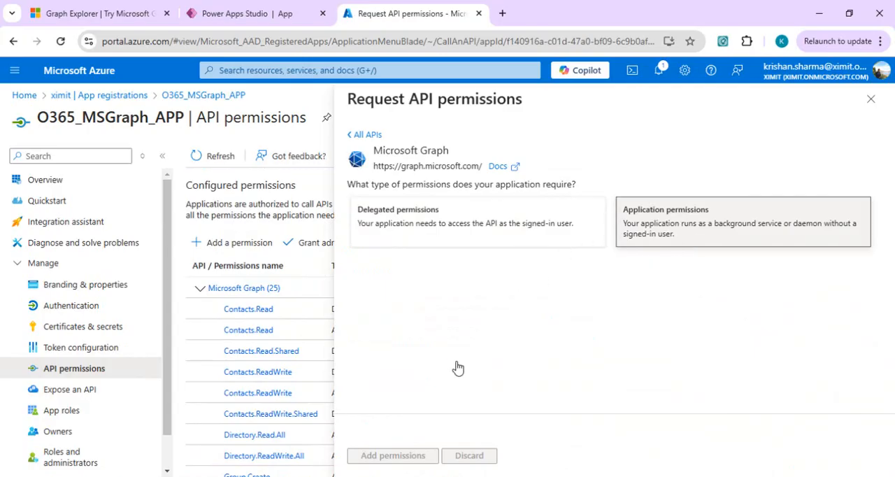
# Find "onlinemeet", add the OnlineMeetings.Read.All and OnlineMeetings.ReadWrite.All permissions, and grant admin consent for ximit.
pyautogui.click(431, 293)
pyautogui.write('onlinemeet')
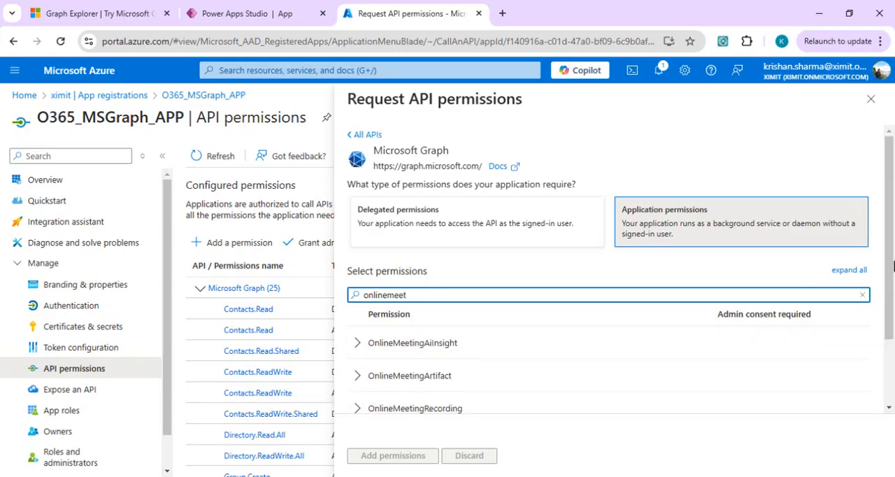
pyautogui.moveTo(888, 279); pyautogui.dragTo(459, 391)
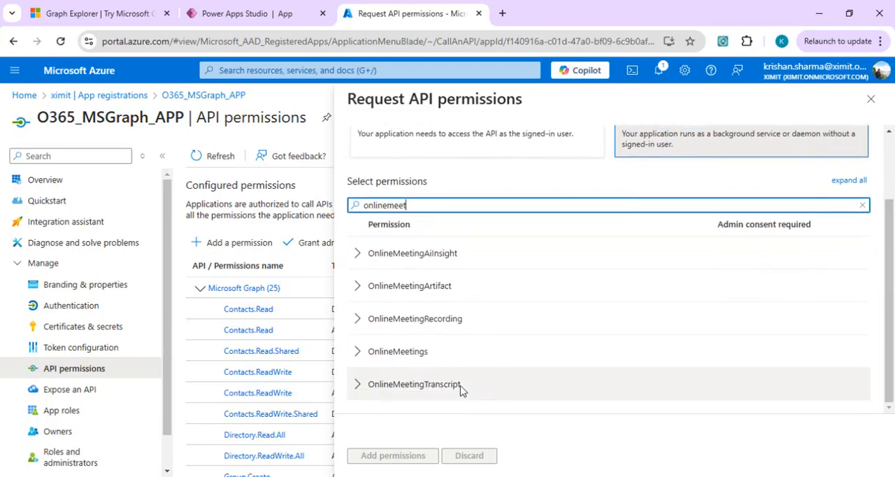
pyautogui.click(359, 351)
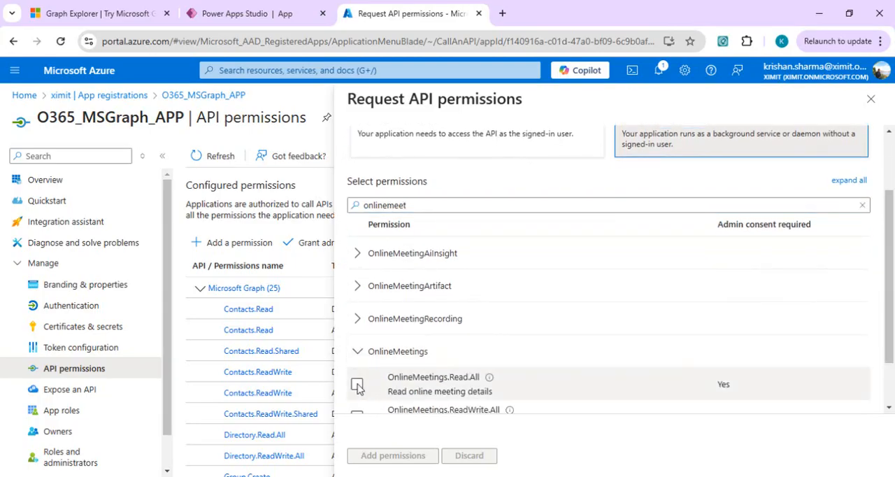
pyautogui.click(357, 385)
pyautogui.click(356, 413)
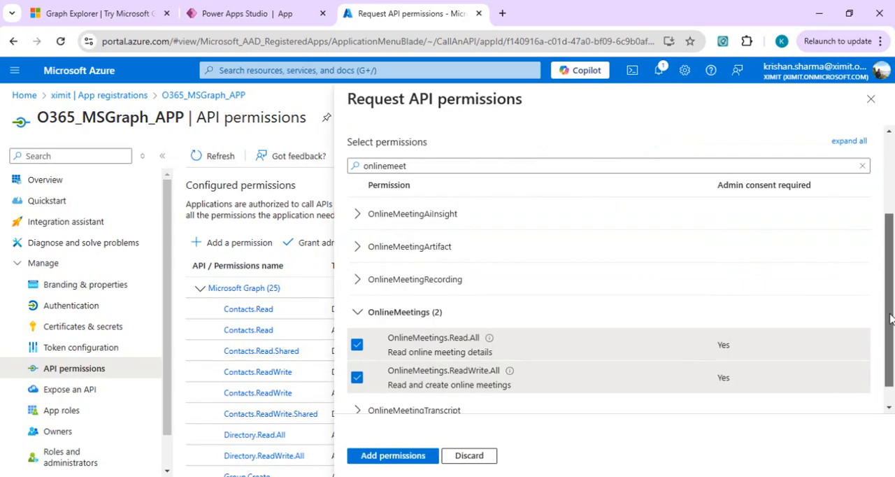
pyautogui.scroll(-1, 891, 321)
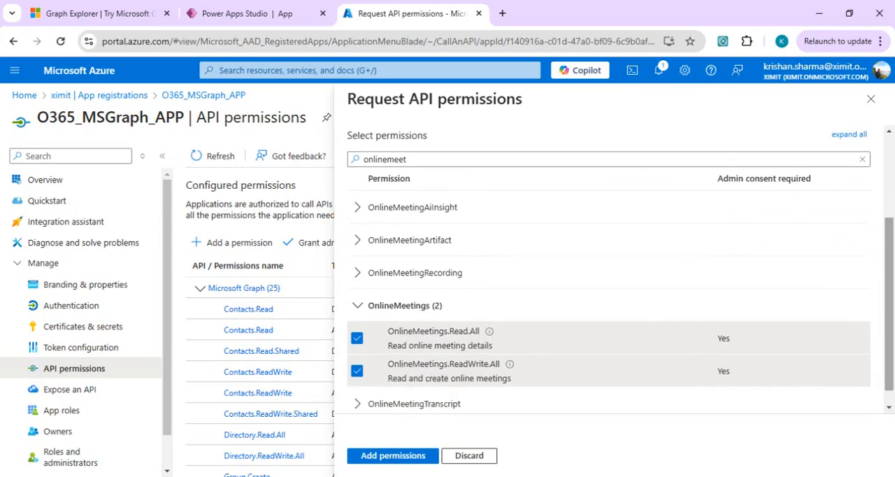
pyautogui.click(373, 456)
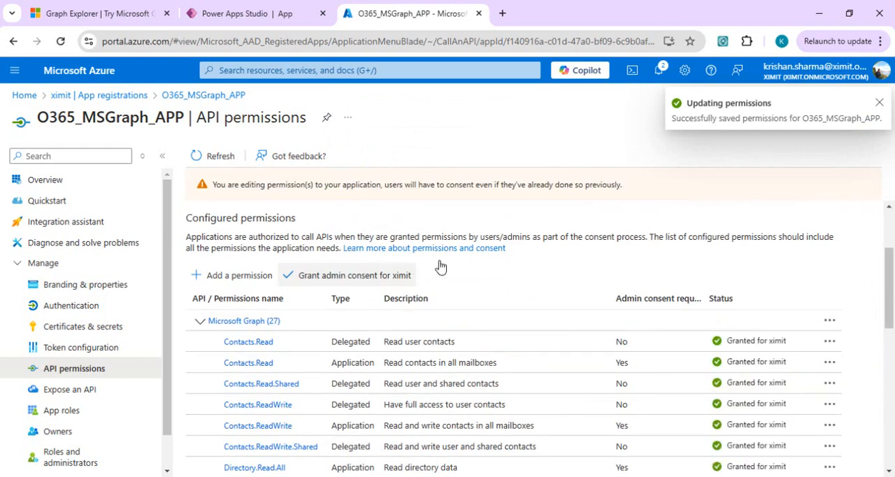
pyautogui.click(370, 277)
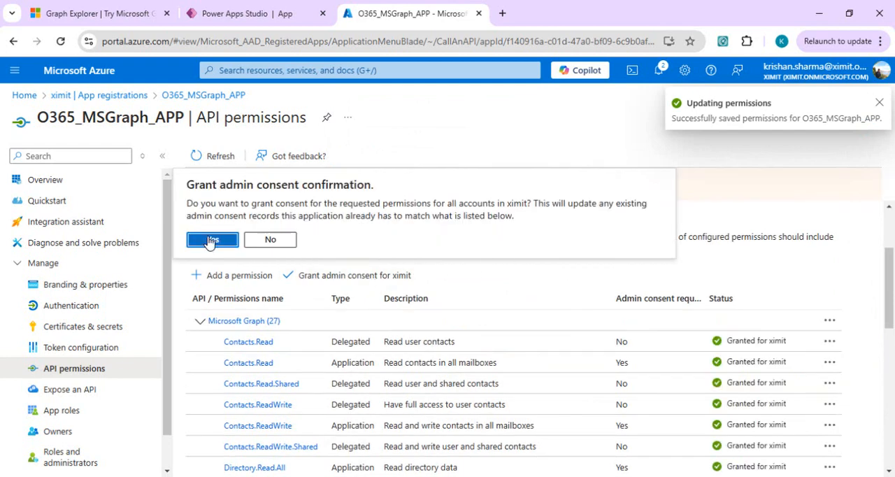
pyautogui.click(207, 240)
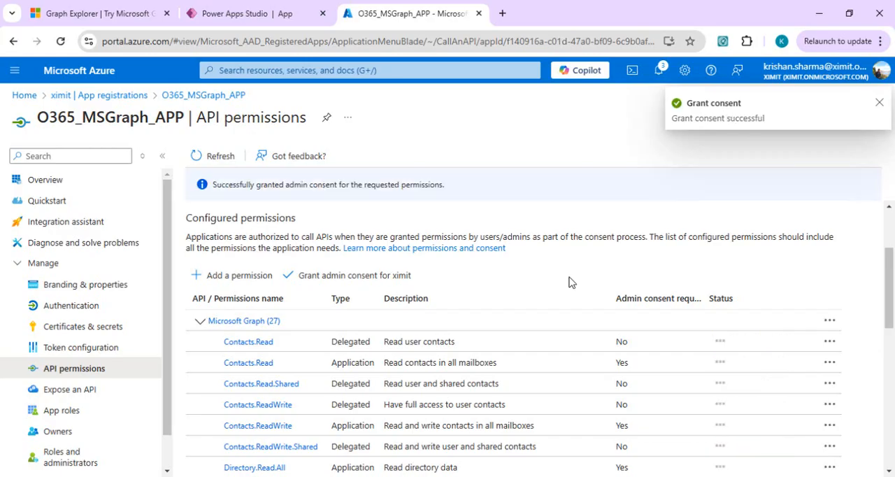
# Create a client secret described as msteams with the recommended 180-day expiry and copy its value.
pyautogui.click(104, 329)
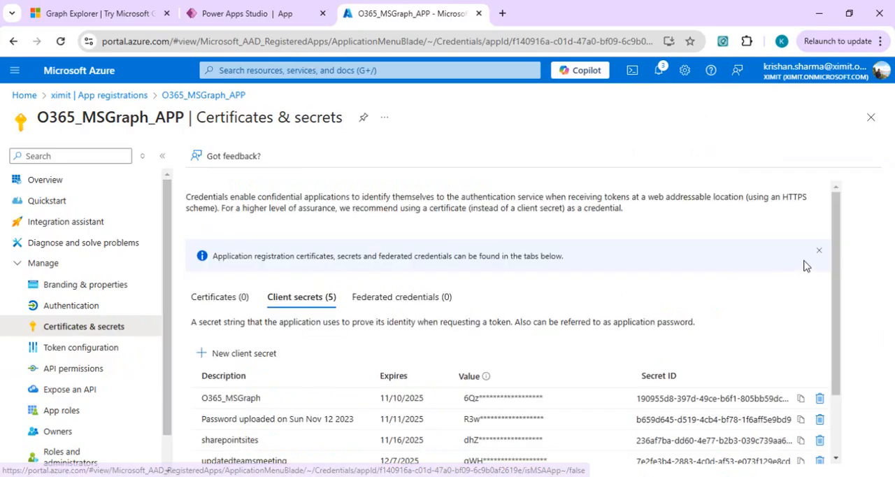
pyautogui.moveTo(839, 317); pyautogui.dragTo(853, 418)
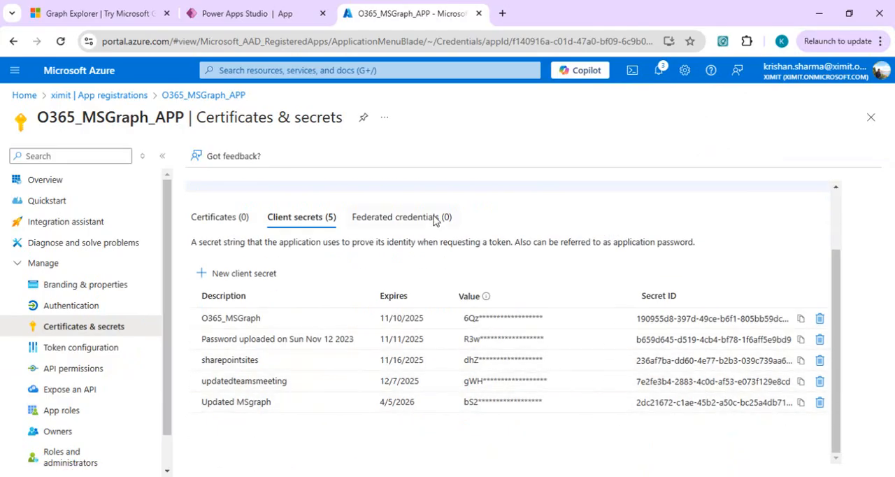
pyautogui.click(239, 273)
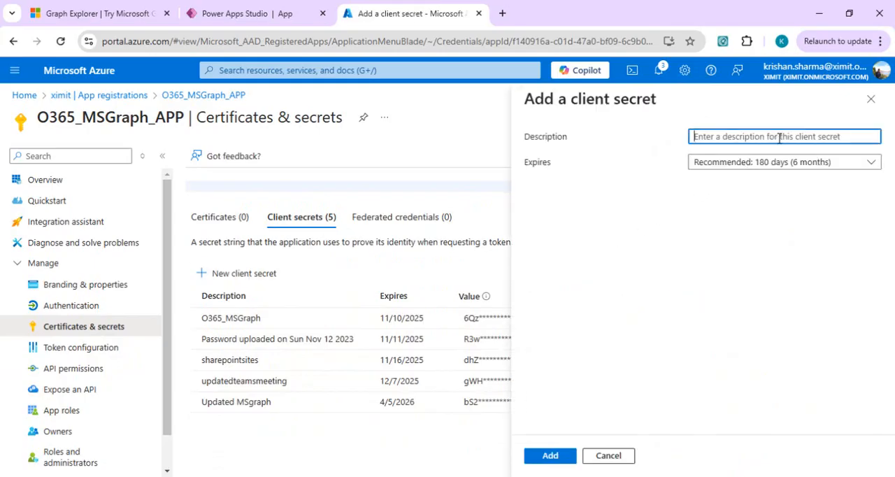
pyautogui.write('msteams')
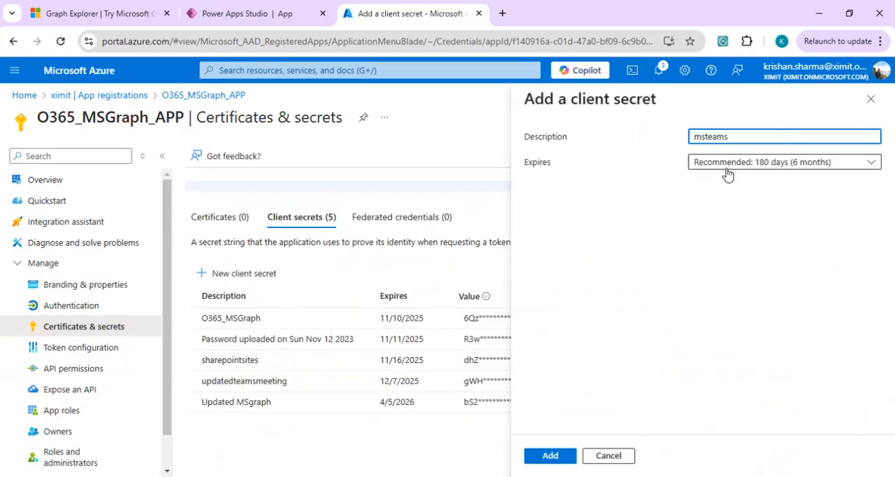
pyautogui.click(551, 458)
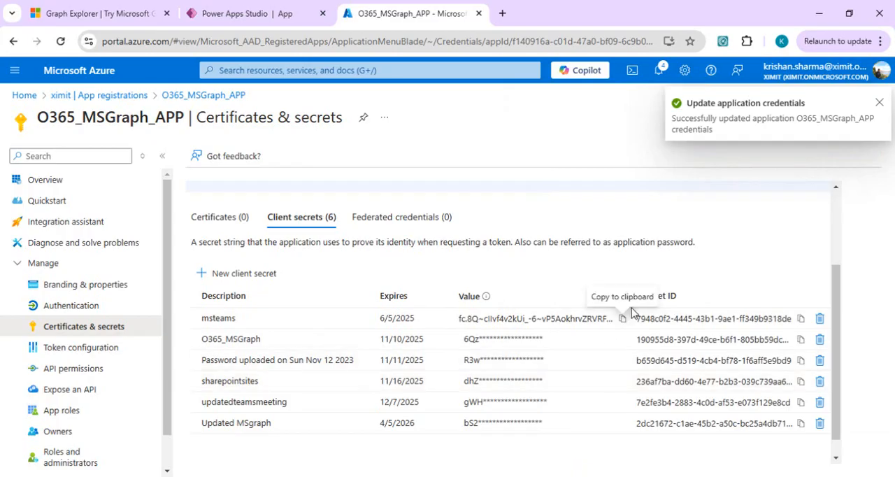
pyautogui.click(622, 319)
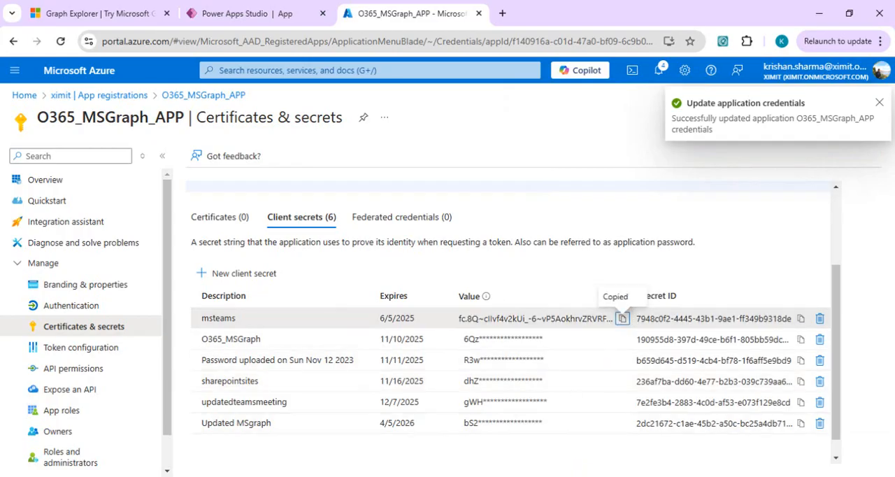
# Paste the copied client secret value into the untitled Notepad notes, and open the Authentication page of O365_MSGraph_APP.
pyautogui.click(458, 420)
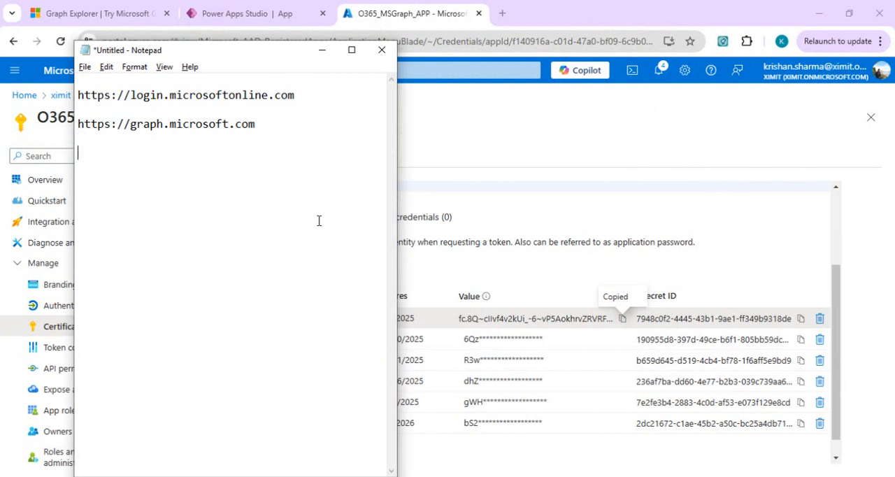
pyautogui.hotkey('ctrl', 'v')
pyautogui.hotkey('alt', 'Tab')
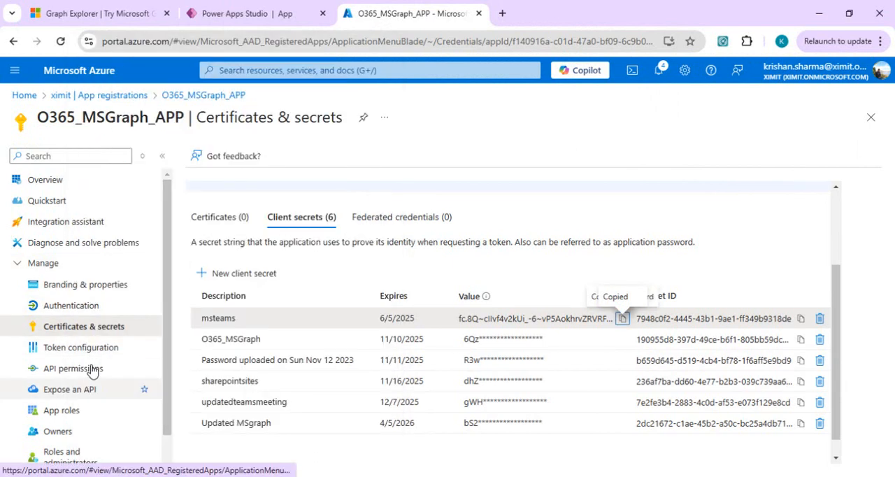
pyautogui.click(70, 306)
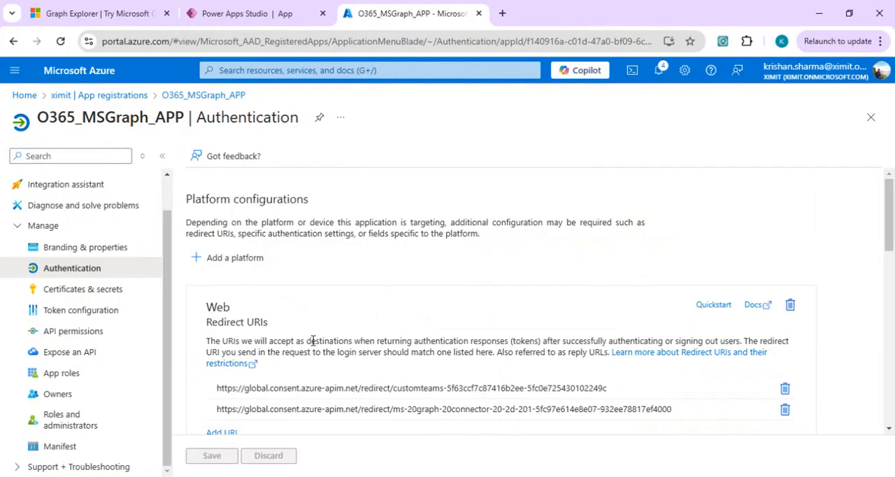
# Open Power Automate at make.powerautomate.com in a new browser tab and go to the custom connectors.
pyautogui.click(503, 14)
pyautogui.write('make.p')
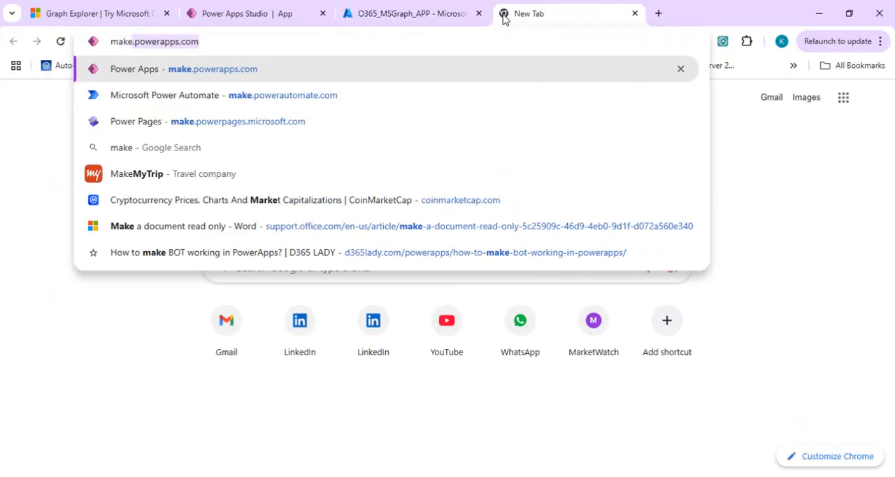
pyautogui.write('owerautom')
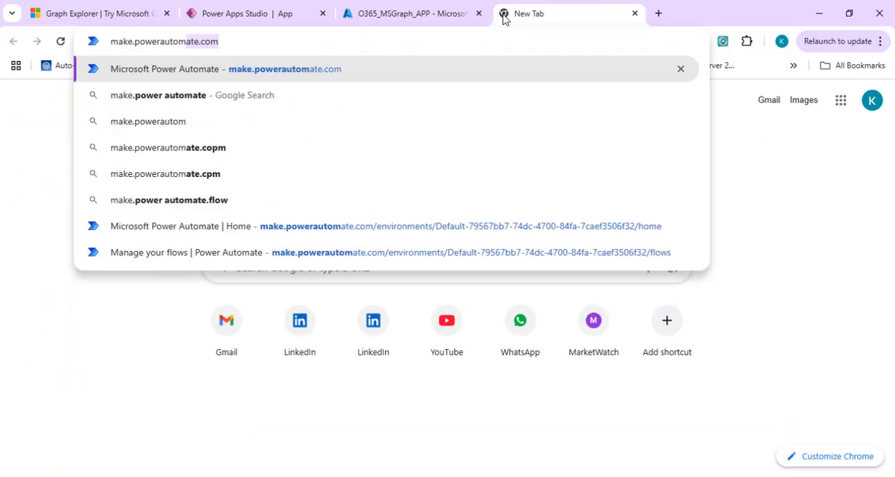
pyautogui.press('Return')
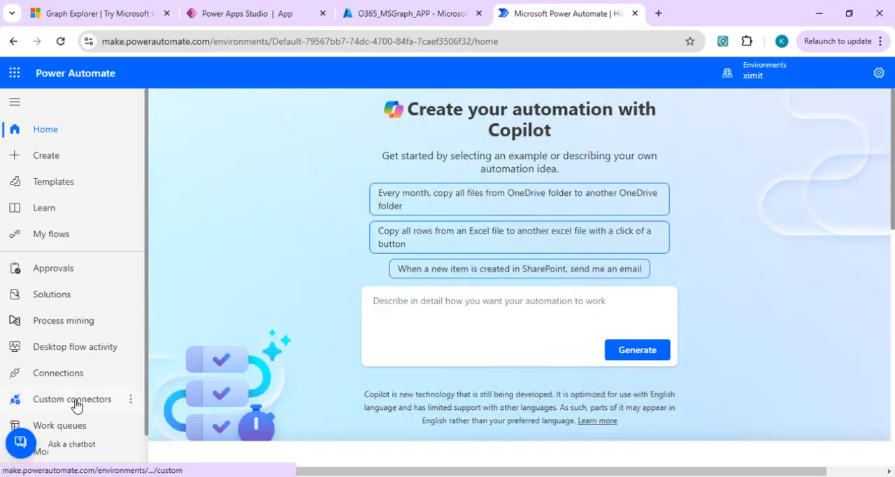
pyautogui.click(76, 404)
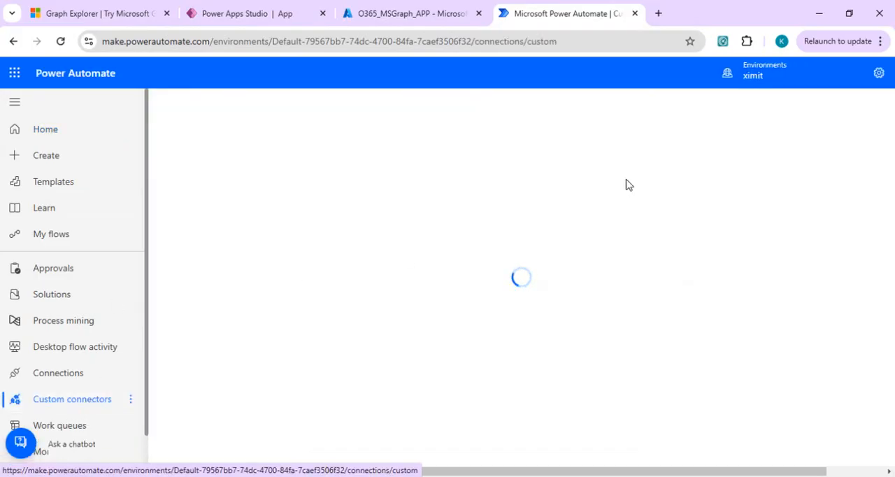
# Create a custom connector from blank named MSTeamMeetingConnector.
pyautogui.click(829, 140)
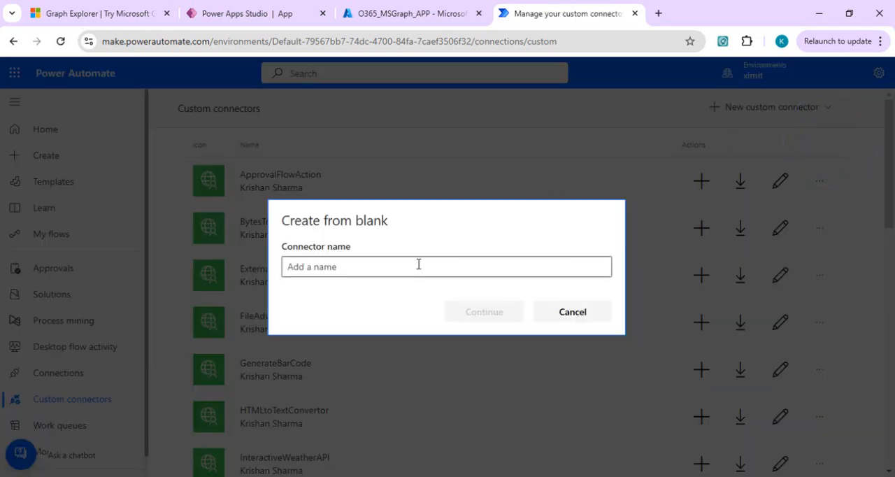
pyautogui.write('MSTea')
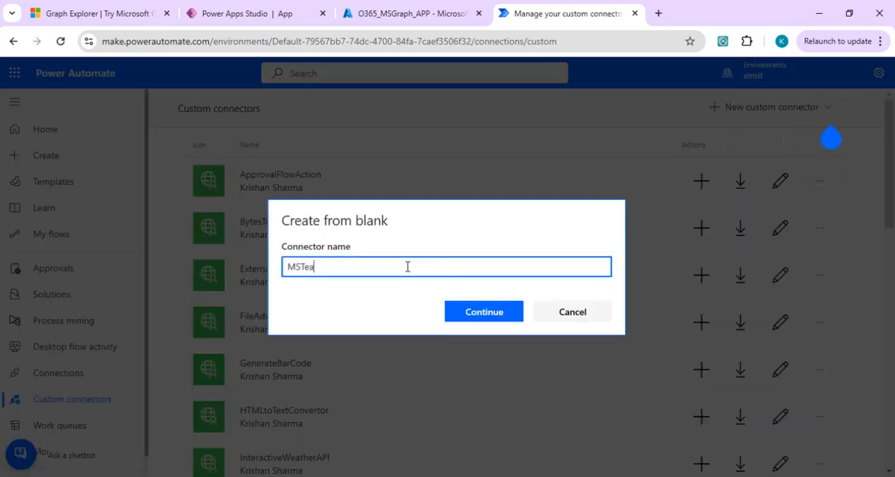
pyautogui.write('mMeetingConnector')
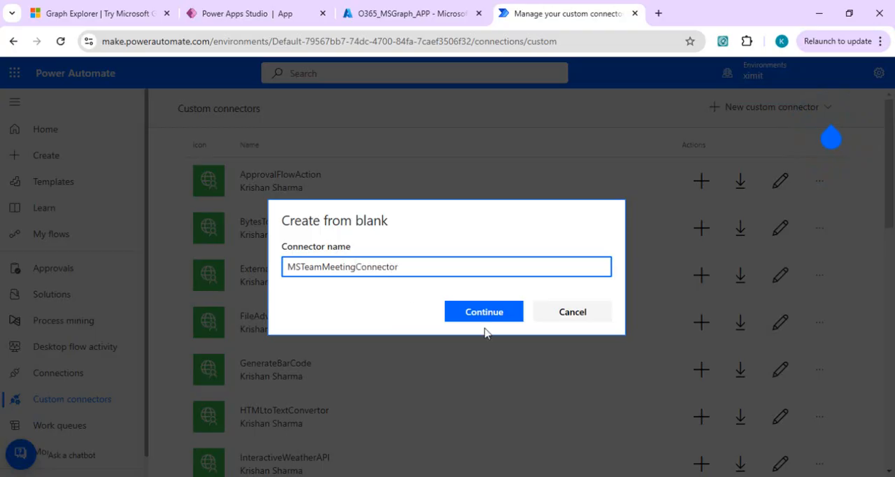
pyautogui.click(487, 318)
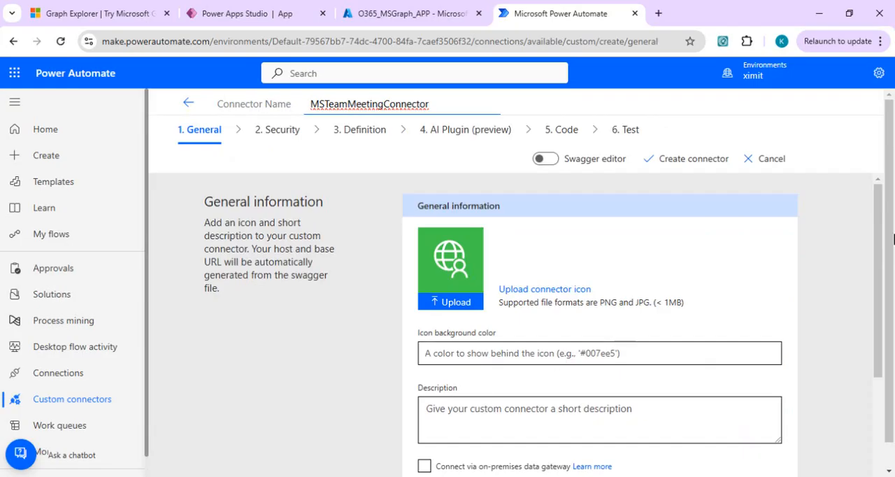
pyautogui.moveTo(880, 299); pyautogui.dragTo(880, 368)
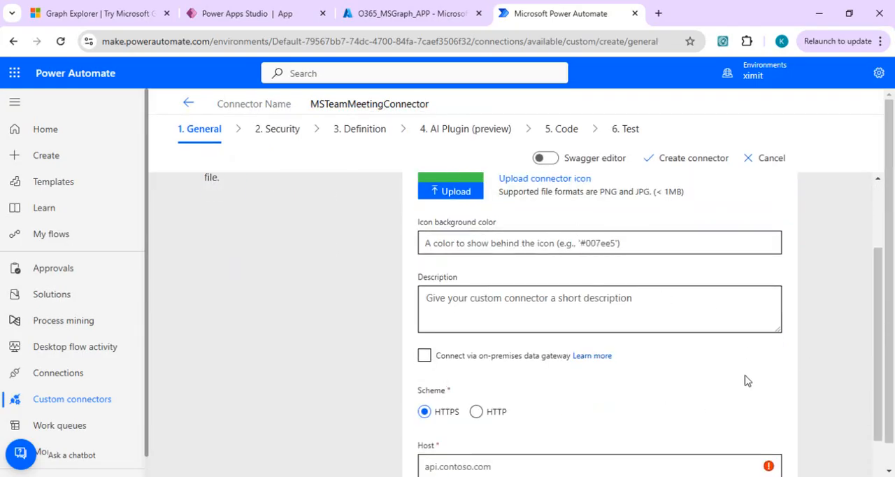
pyautogui.scroll(-1, 880, 364)
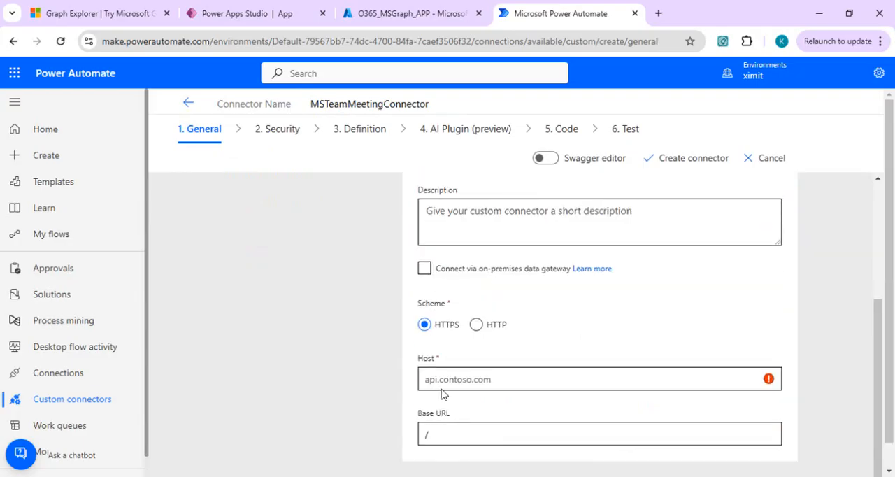
pyautogui.click(473, 378)
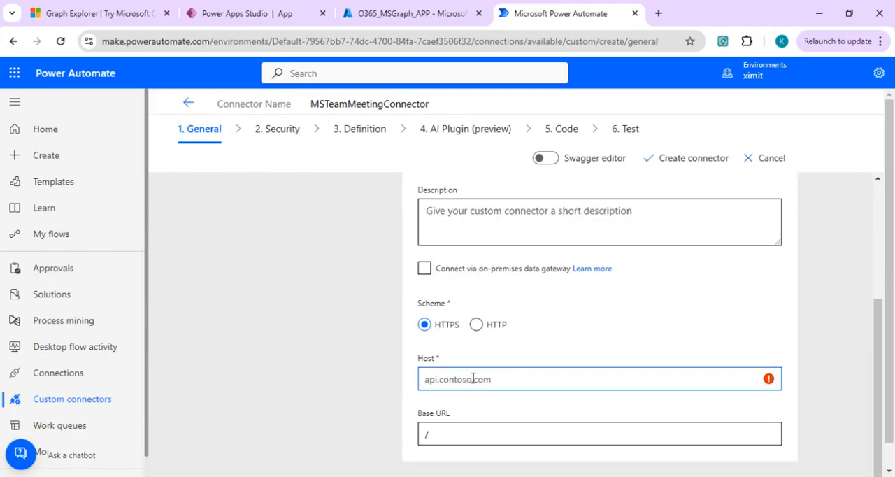
pyautogui.click(482, 476)
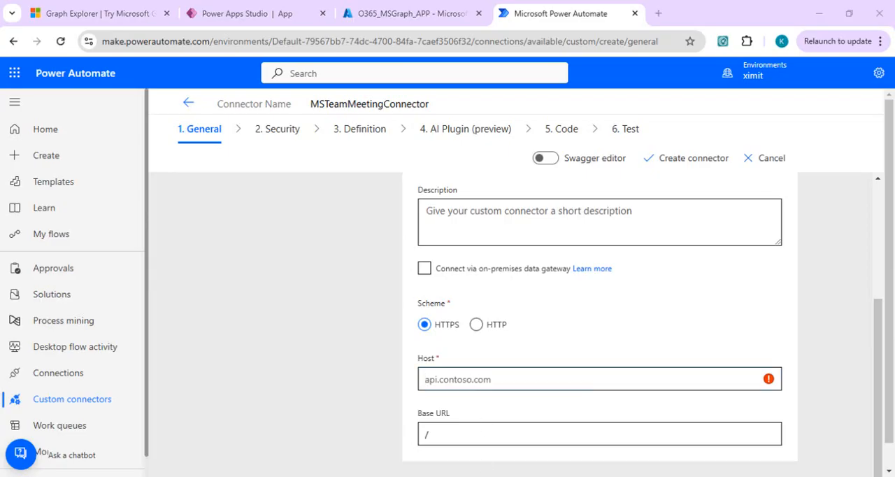
pyautogui.click(467, 451)
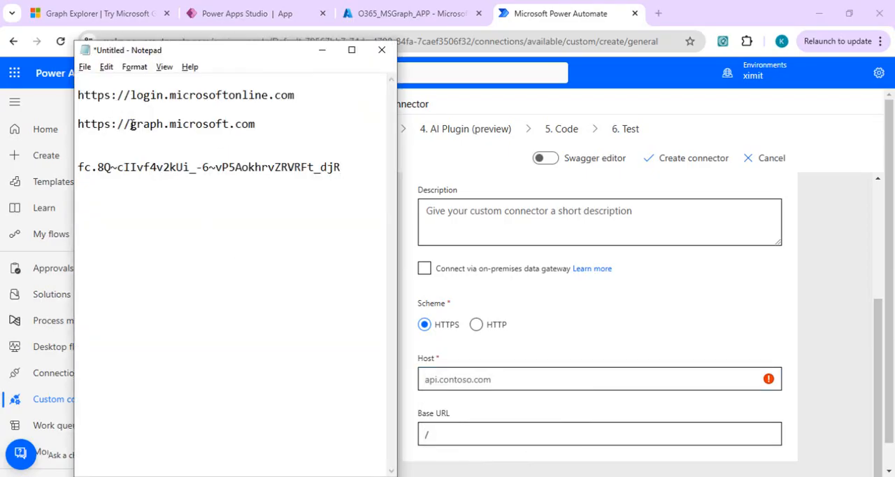
pyautogui.rightClick(251, 124)
pyautogui.click(249, 122)
pyautogui.moveTo(256, 124); pyautogui.dragTo(128, 131)
pyautogui.hotkey('alt', 'Tab')
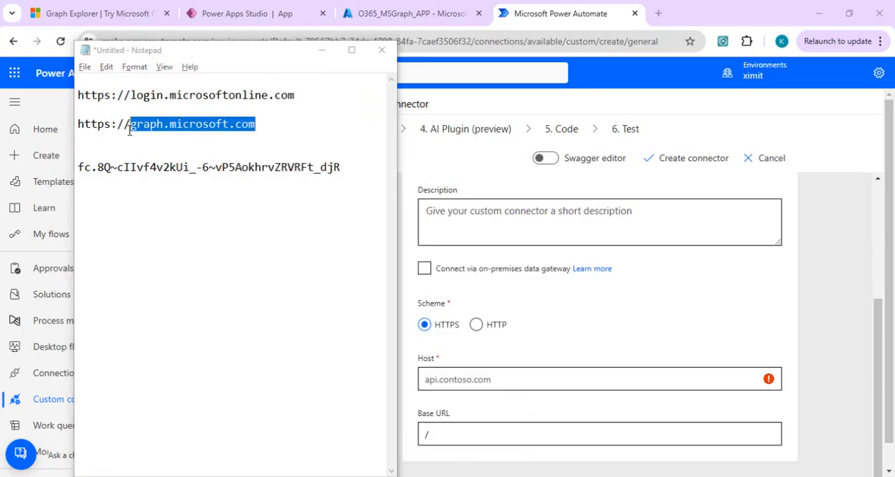
pyautogui.click(467, 380)
pyautogui.hotkey('ctrl', 'v')
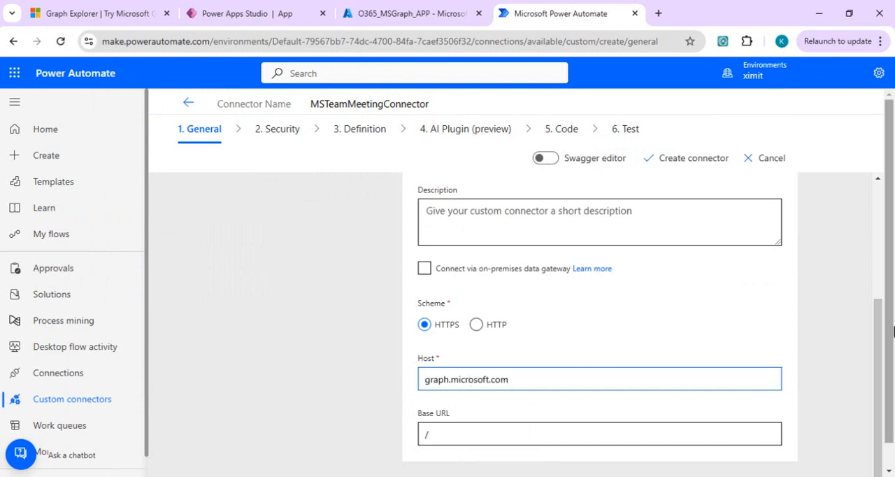
# Proceed to the connector's security settings and set the authentication type to OAuth 2.0.
pyautogui.moveTo(888, 368); pyautogui.dragTo(888, 411)
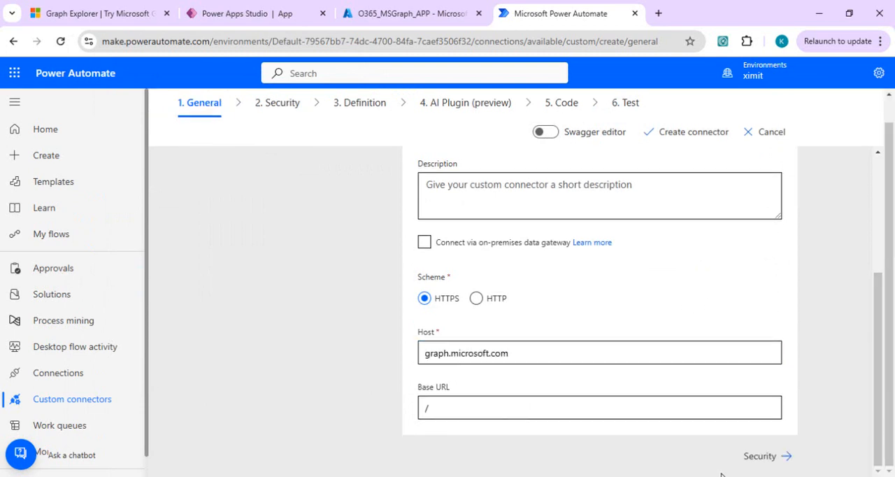
pyautogui.click(754, 457)
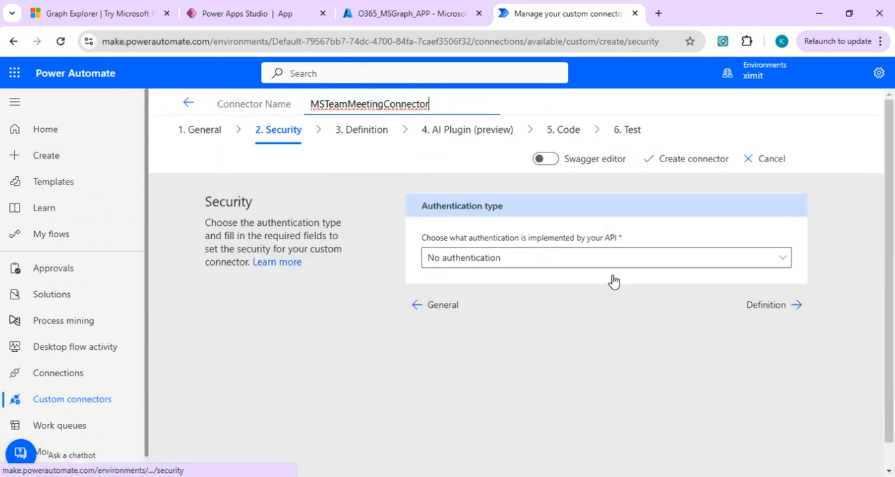
pyautogui.click(528, 256)
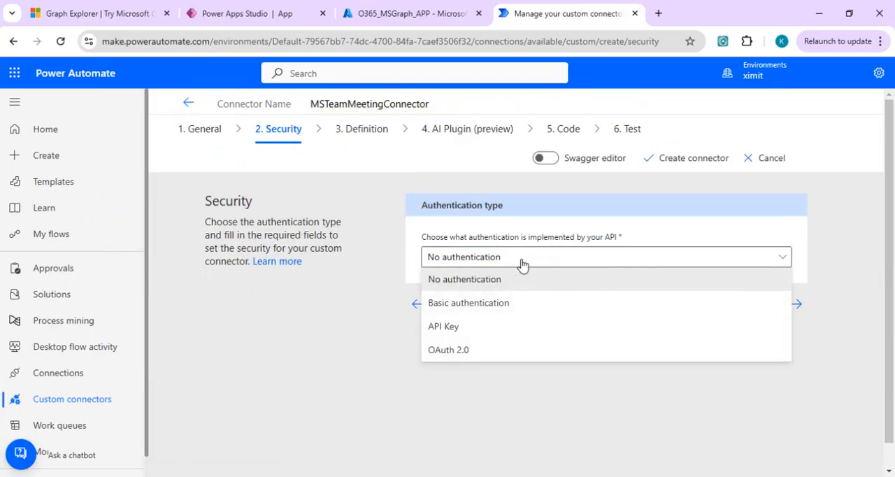
pyautogui.click(458, 349)
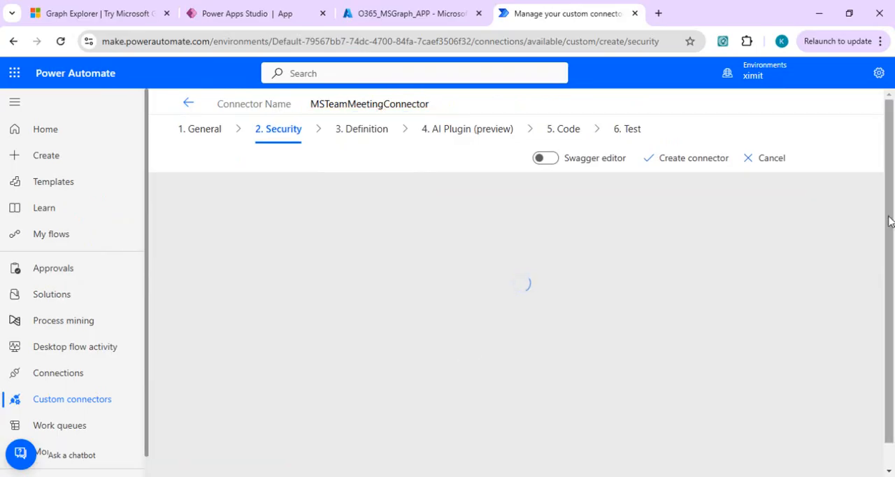
pyautogui.scroll(-1, 889, 376)
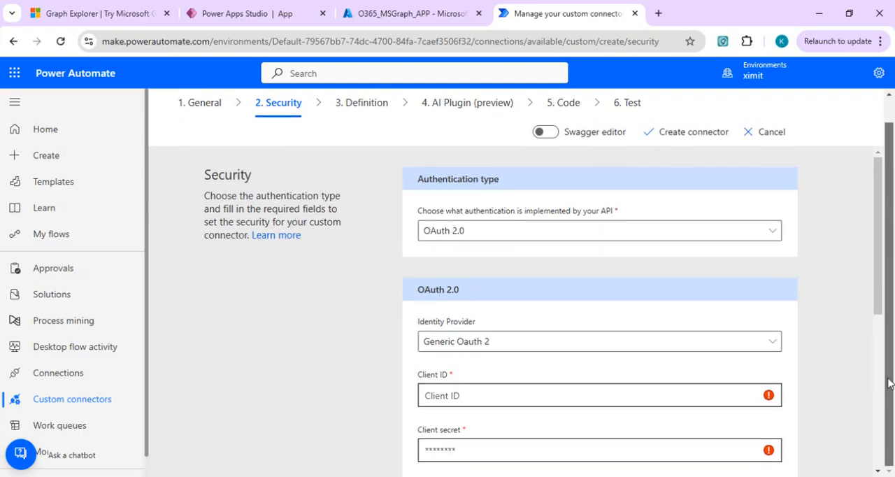
# Copy the application (client) ID of O365_MSGraph_APP from Azure and paste it as the connector's client ID.
pyautogui.click(552, 395)
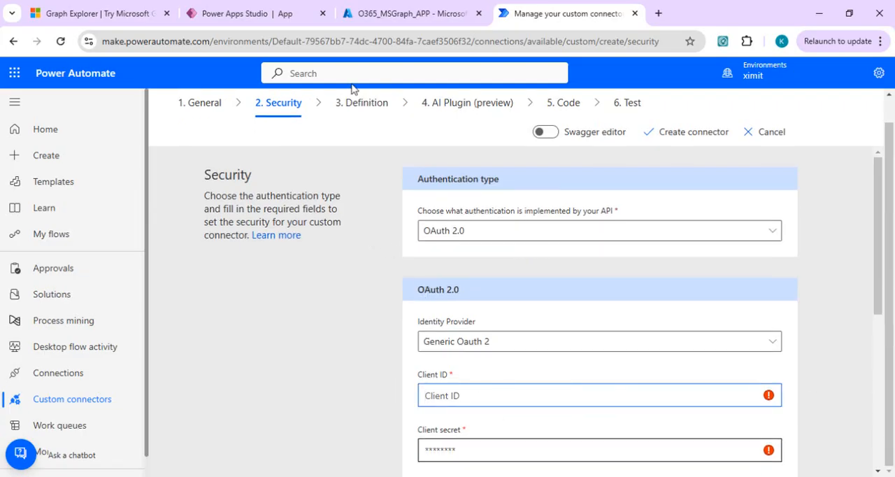
pyautogui.click(379, 14)
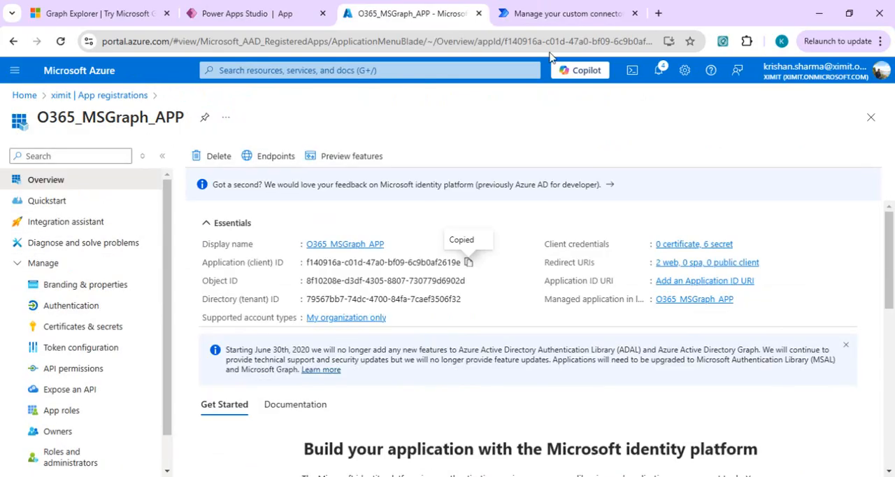
pyautogui.click(538, 5)
pyautogui.write('f140916a-c01d-47a0-bf09-6c9b0af2619e')
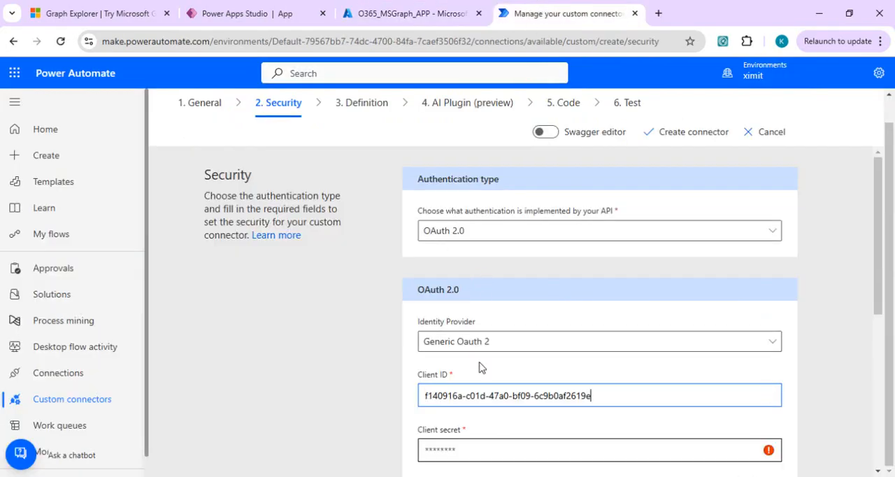
# Copy the client secret from the Notepad notes and paste it as the connector's client secret.
pyautogui.moveTo(493, 476)
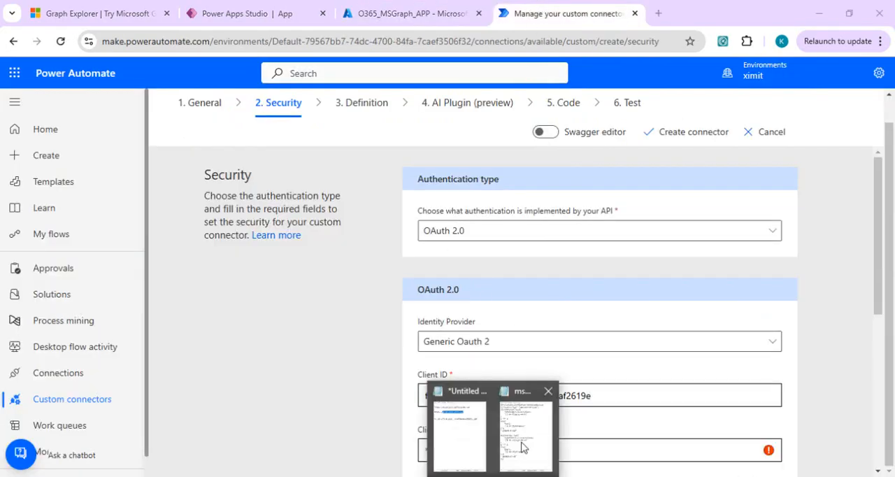
pyautogui.click(481, 451)
pyautogui.moveTo(341, 168); pyautogui.dragTo(84, 143)
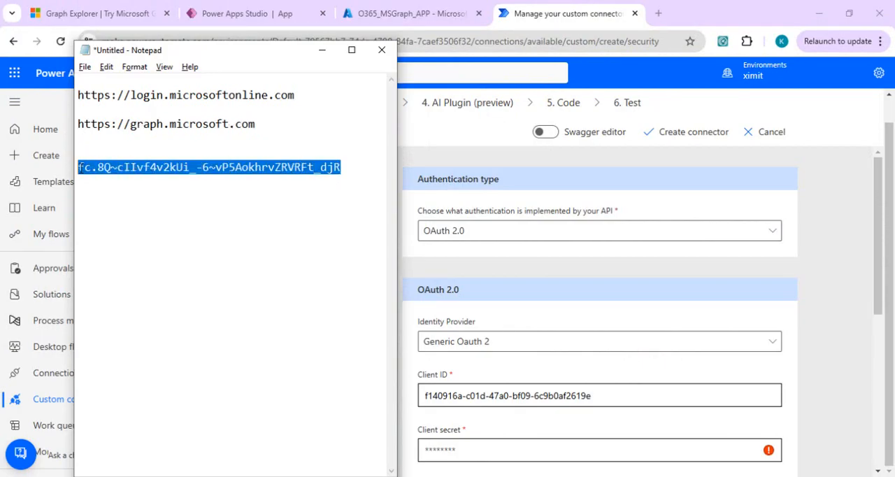
pyautogui.click(437, 404)
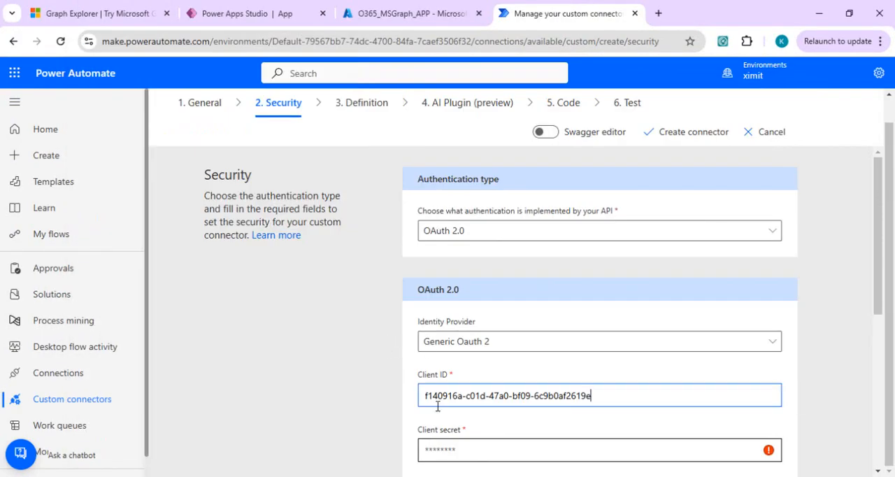
pyautogui.click(443, 450)
pyautogui.hotkey('ctrl', 'v')
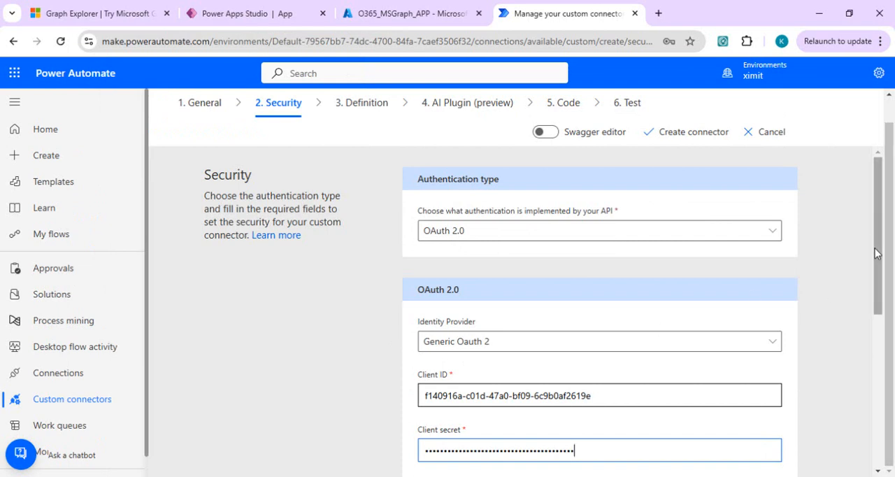
pyautogui.moveTo(870, 243); pyautogui.dragTo(819, 366)
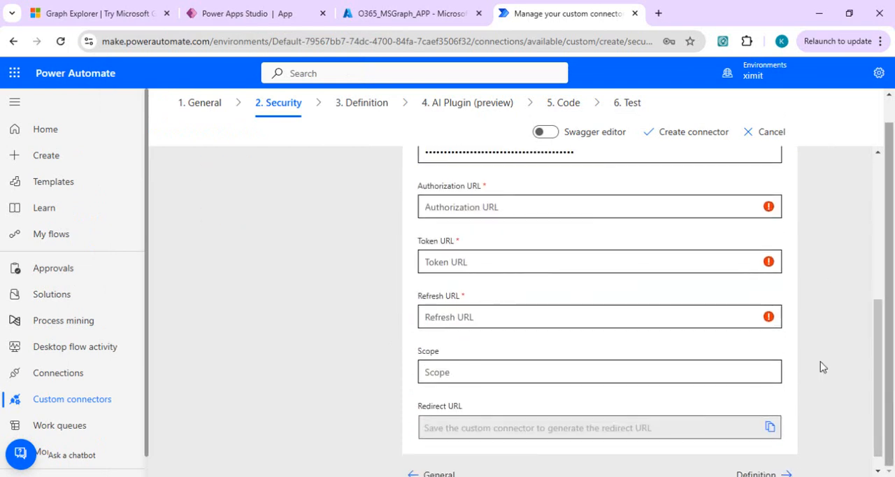
pyautogui.click(545, 209)
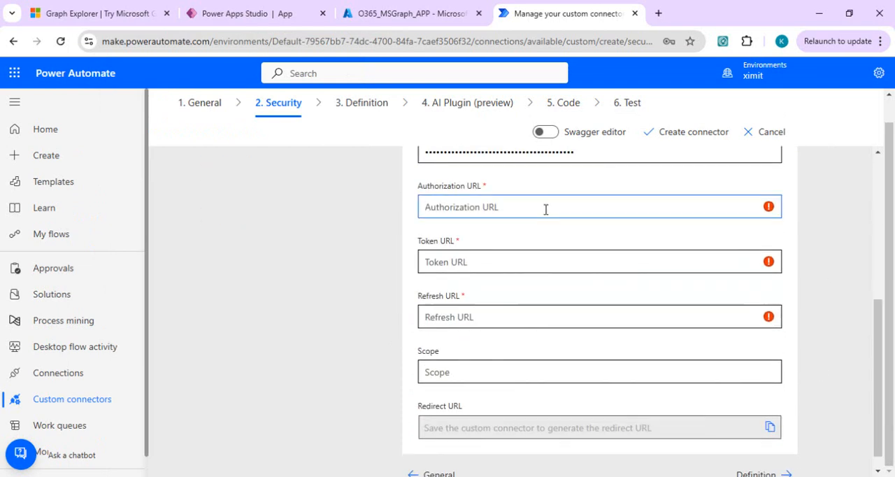
pyautogui.hotkey('alt', 'Tab')
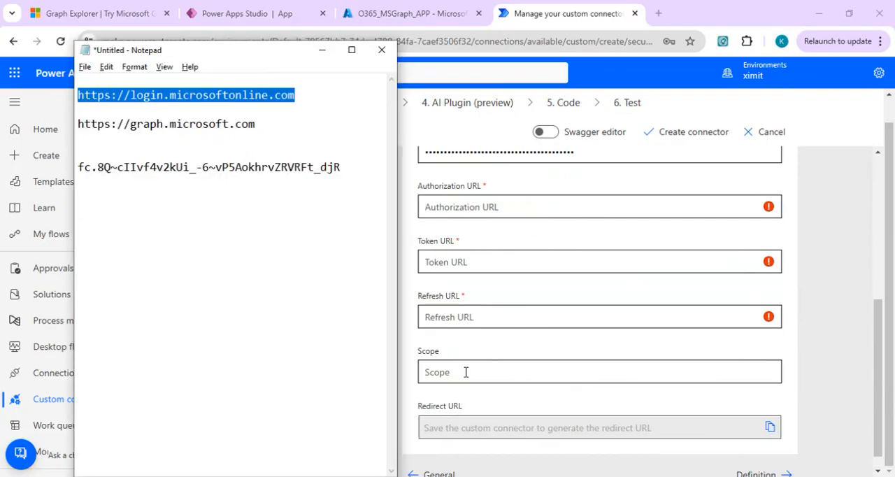
pyautogui.hotkey('alt', 'Tab')
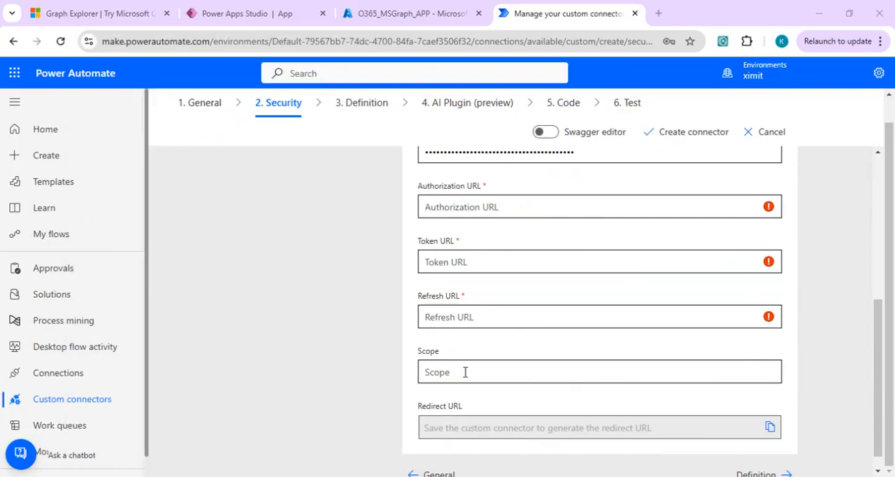
pyautogui.click(465, 371)
pyautogui.write('https://login.microsoftonline.com')
pyautogui.hotkey('ctrl', 'z')
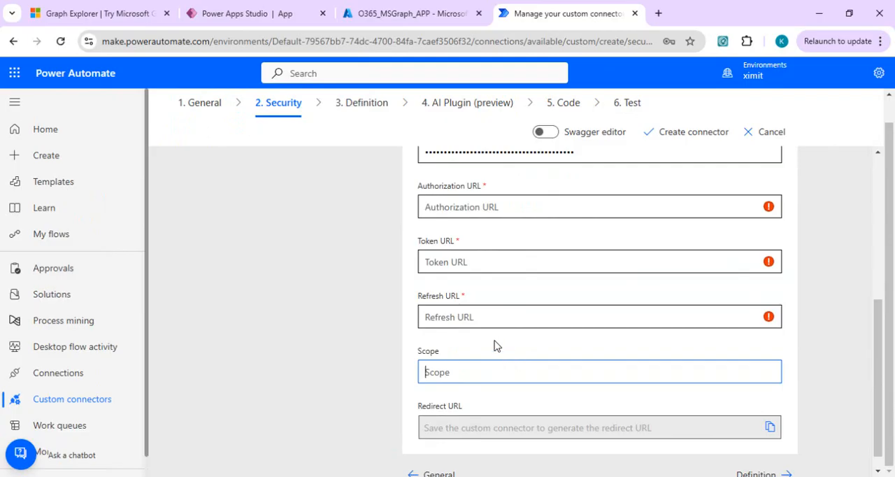
pyautogui.click(492, 263)
pyautogui.click(513, 208)
pyautogui.hotkey('ctrl', 'v')
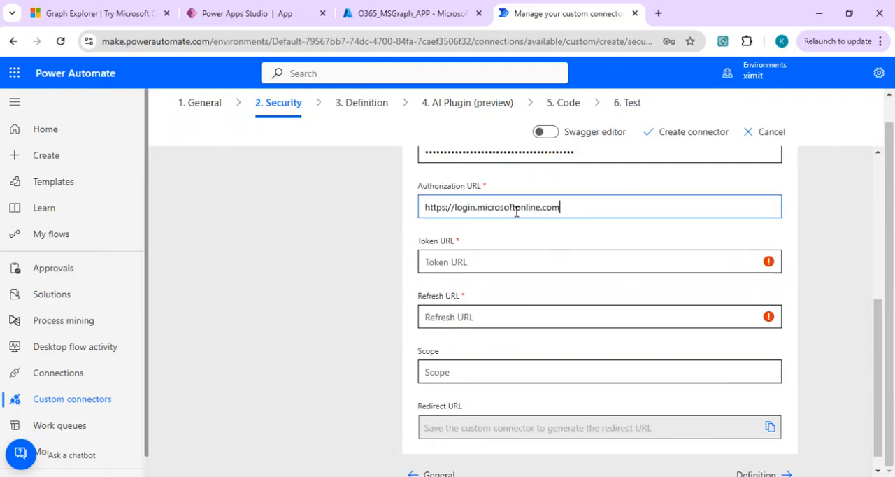
pyautogui.click(487, 261)
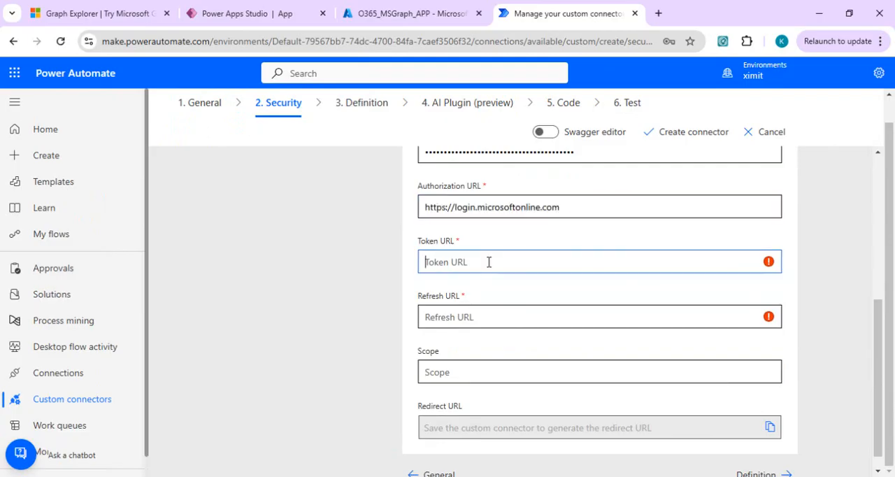
pyautogui.hotkey('ctrl', 'v')
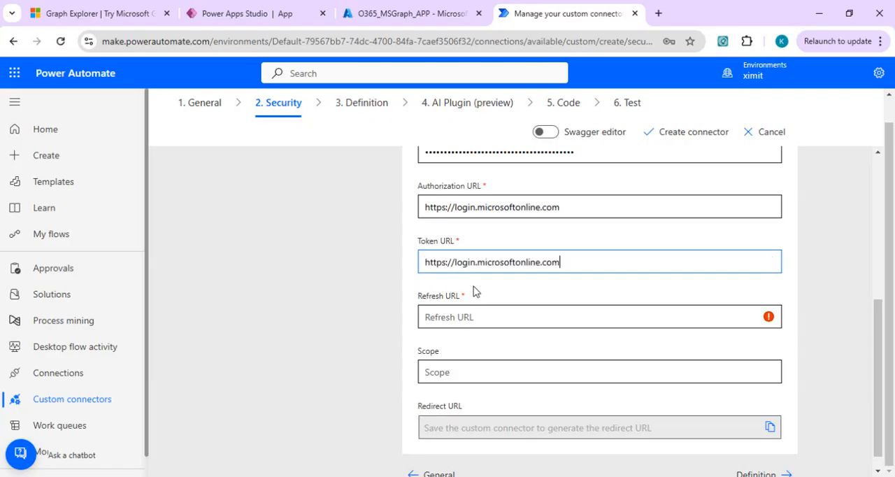
pyautogui.click(458, 317)
pyautogui.hotkey('ctrl', 'v')
pyautogui.click(574, 299)
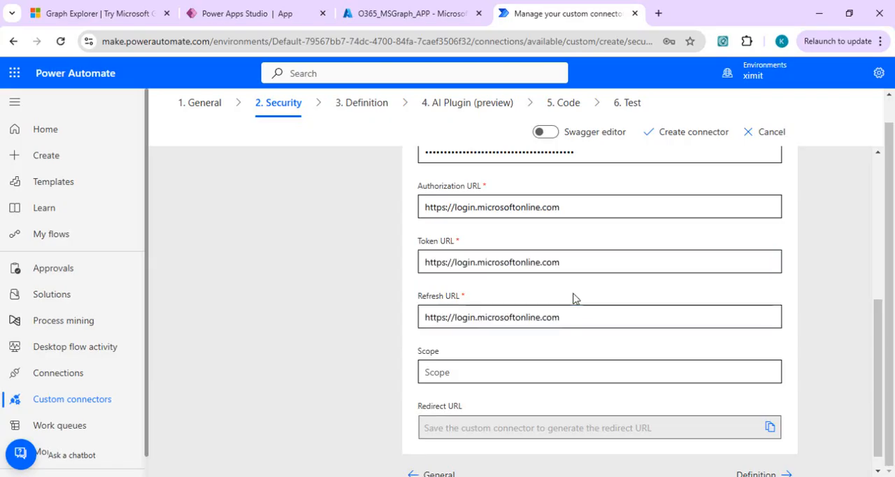
# Proceed to the connector's definition and add a new action with the summary CreateTeamsMeeting.
pyautogui.scroll(-1, 882, 405)
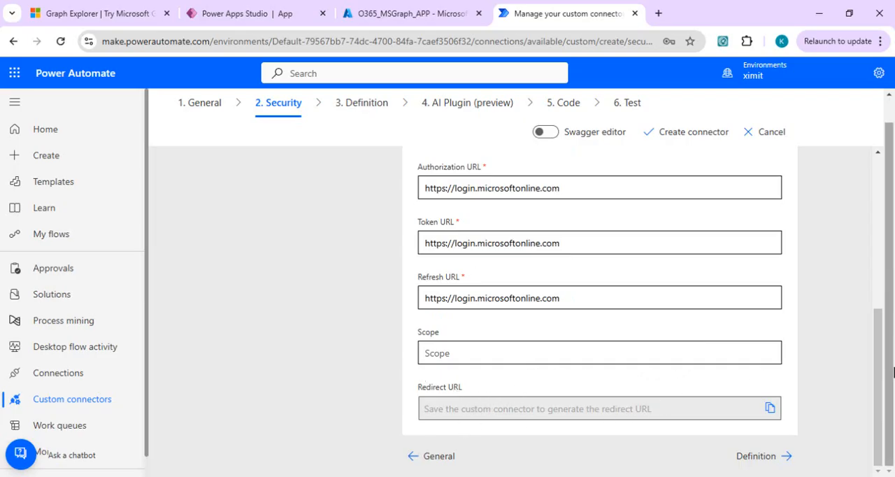
pyautogui.click(752, 463)
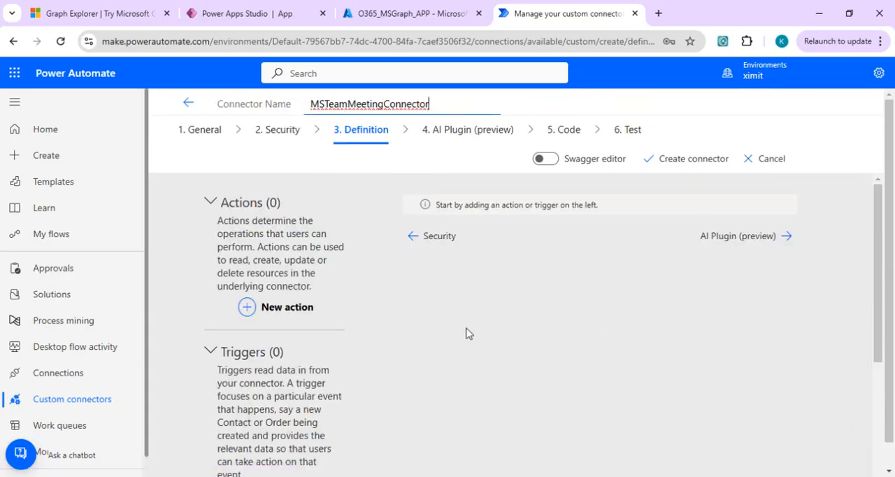
pyautogui.click(305, 312)
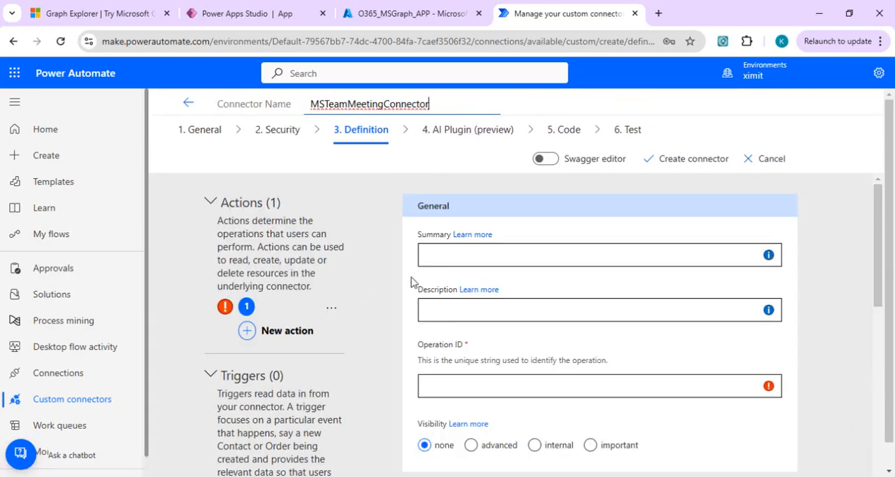
pyautogui.click(536, 258)
pyautogui.write('Create')
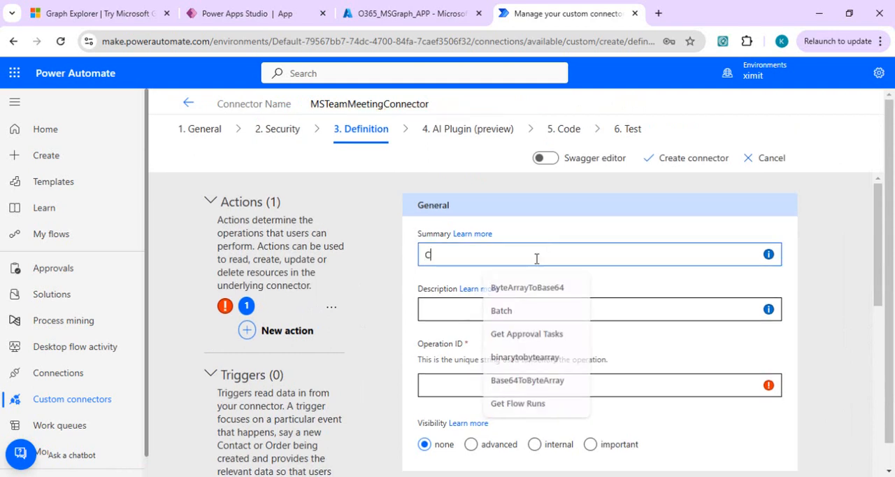
pyautogui.press('BackSpace')
pyautogui.press('BackSpace')
pyautogui.press('BackSpace')
pyautogui.press('BackSpace')
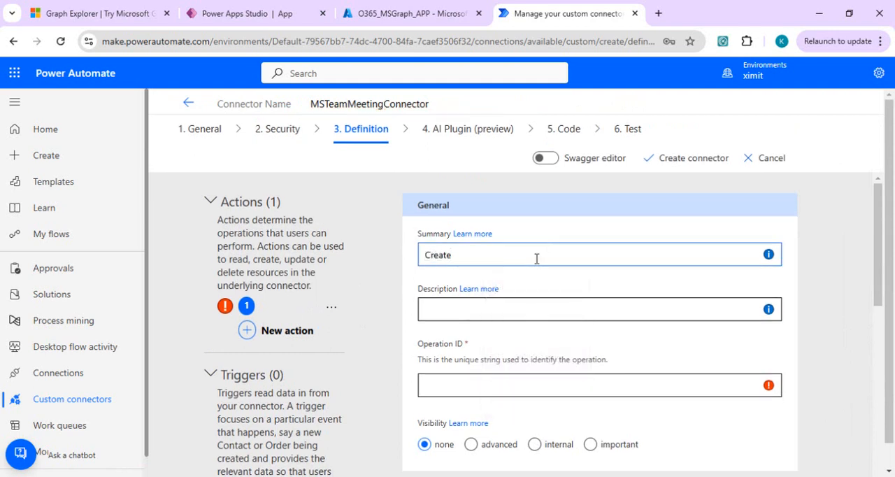
pyautogui.write('TeamsMeeting')
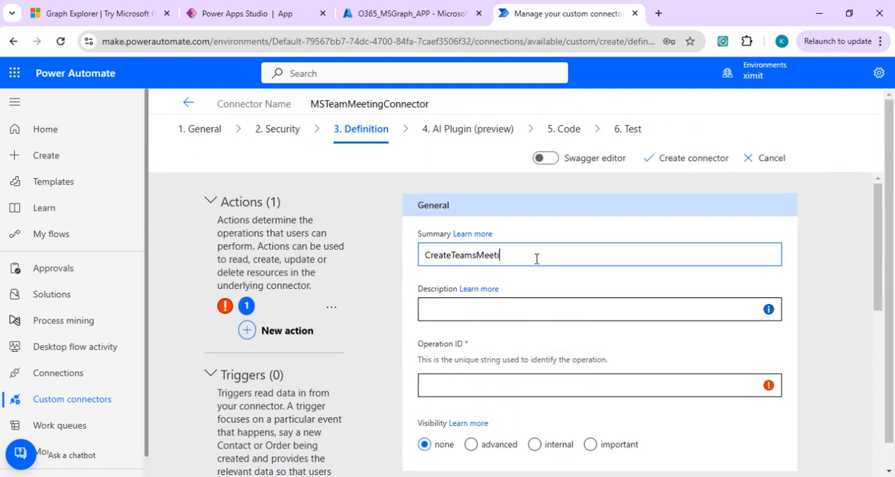
# Copy the action's summary CreateTeamsMeeting into its description and operation ID.
pyautogui.doubleClick(464, 255)
pyautogui.hotkey('ctrl', 'c')
pyautogui.click(452, 316)
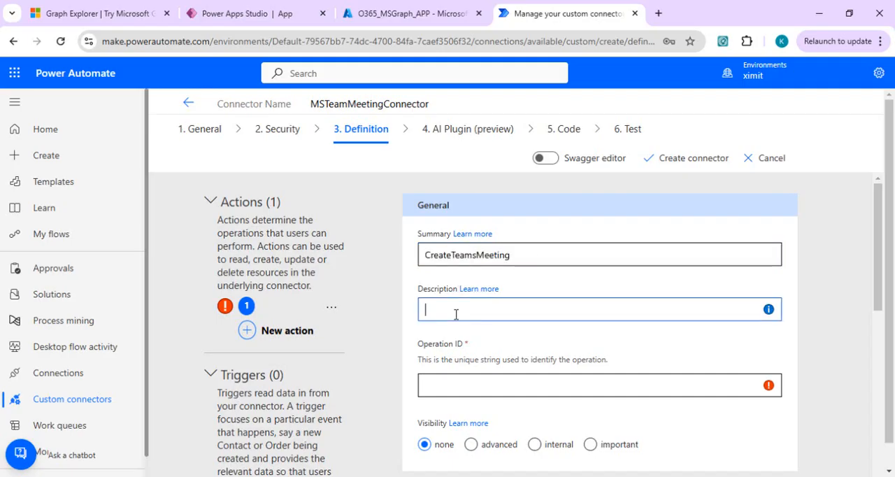
pyautogui.hotkey('ctrl', 'v')
pyautogui.click(450, 387)
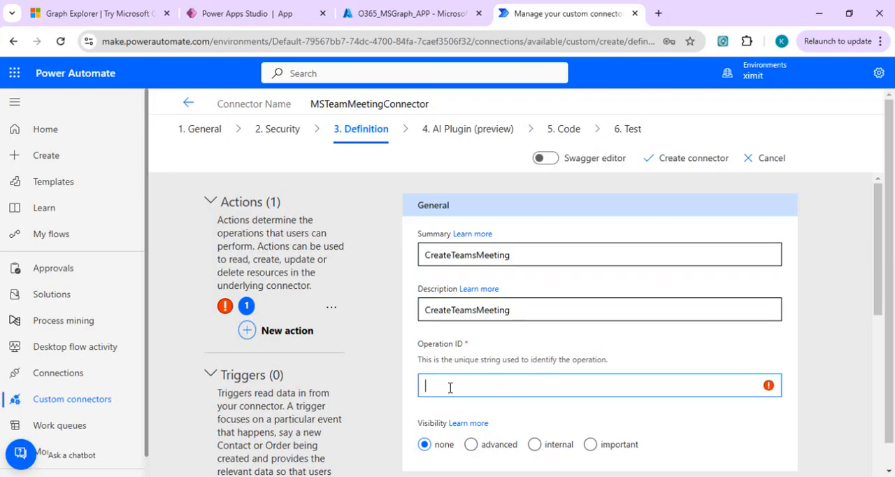
pyautogui.hotkey('ctrl', 'v')
pyautogui.click(878, 341)
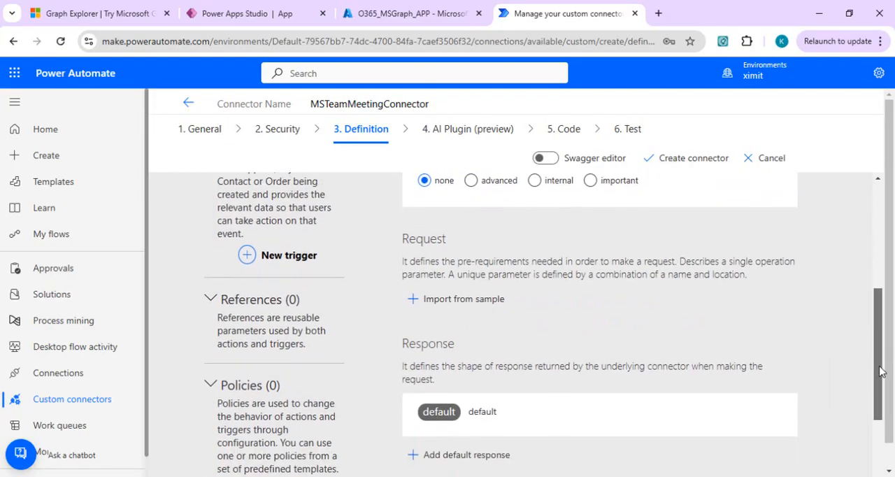
pyautogui.click(469, 294)
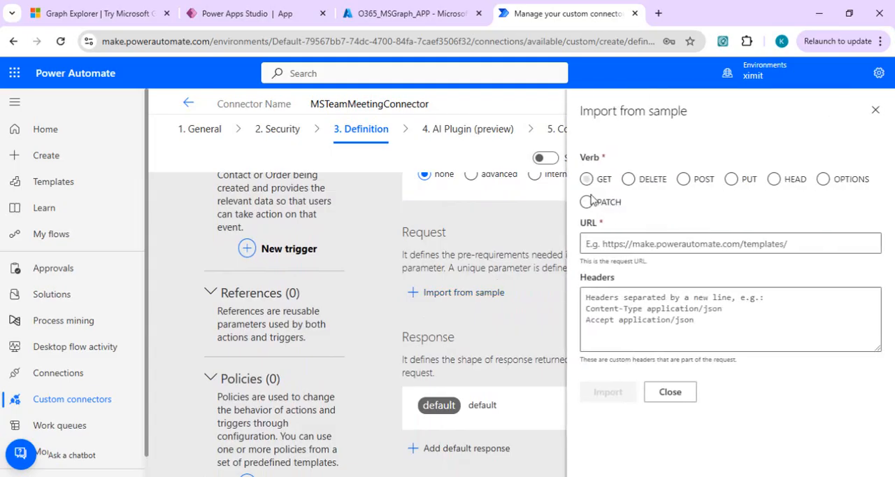
pyautogui.click(683, 178)
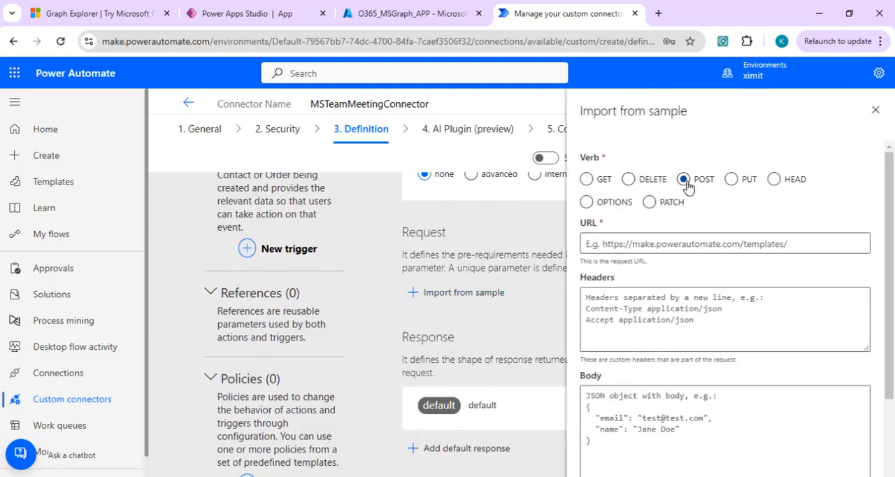
pyautogui.click(103, 8)
pyautogui.moveTo(580, 142); pyautogui.dragTo(284, 146)
pyautogui.hotkey('ctrl', 'c')
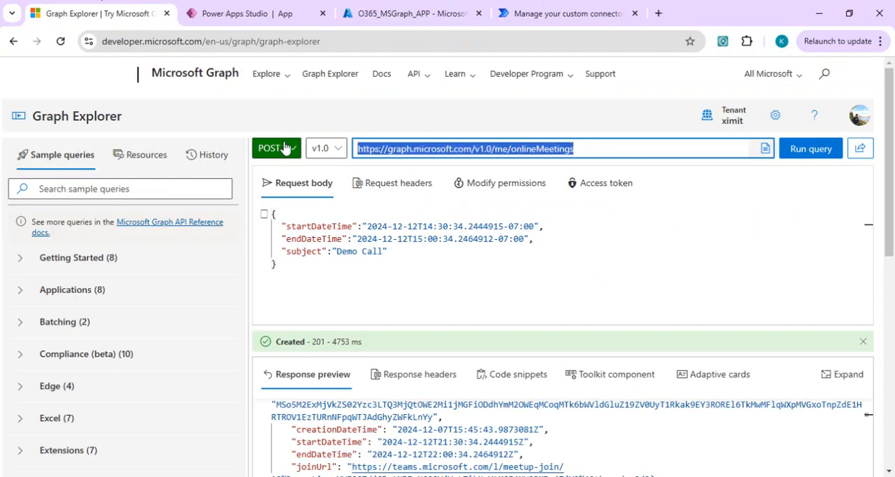
pyautogui.click(527, 6)
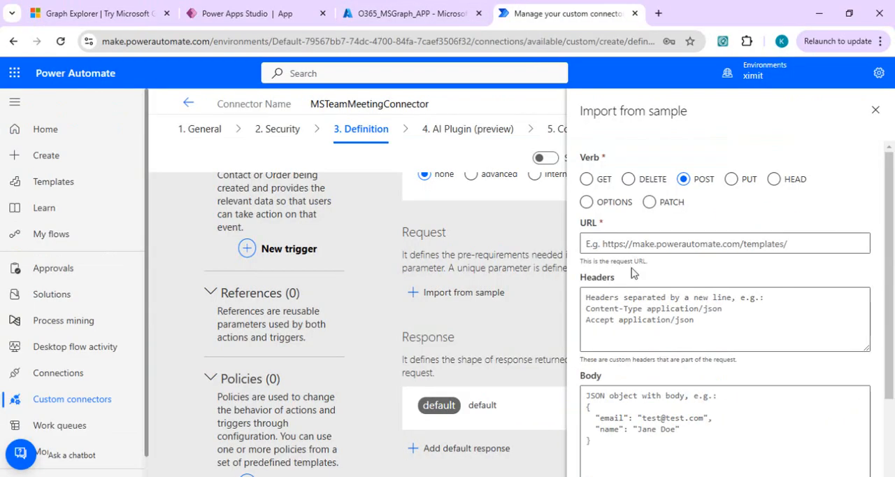
pyautogui.click(634, 245)
pyautogui.hotkey('ctrl', 'v')
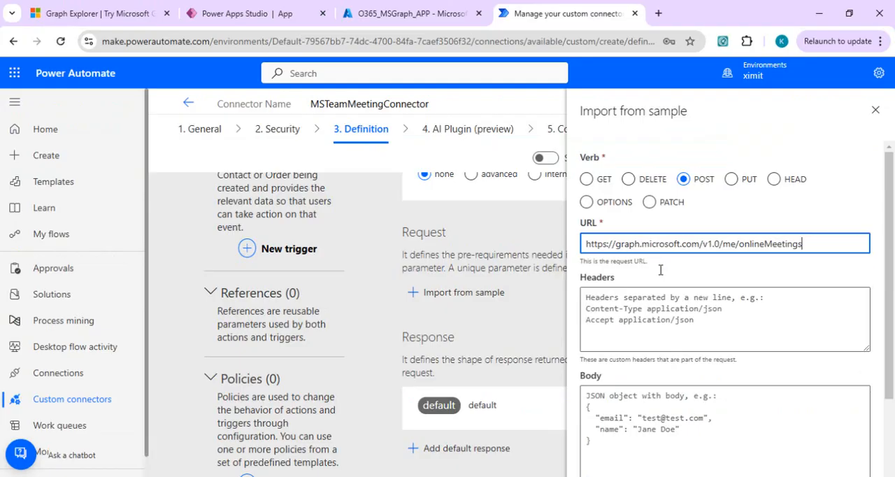
# Copy the JSON request body with startDateTime, endDateTime and subject from Graph Explorer into the sample's body and import the sample.
pyautogui.click(647, 314)
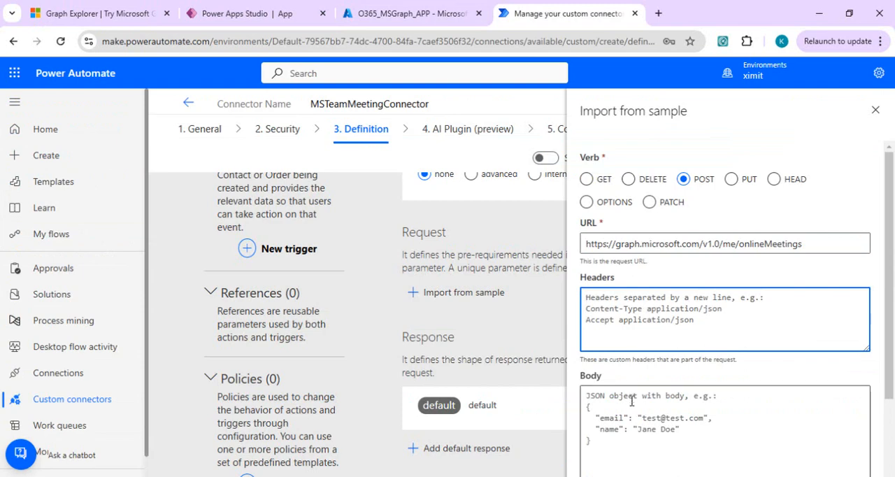
pyautogui.click(108, 13)
pyautogui.click(418, 274)
pyautogui.hotkey('ctrl', 'a')
pyautogui.hotkey('ctrl', 'c')
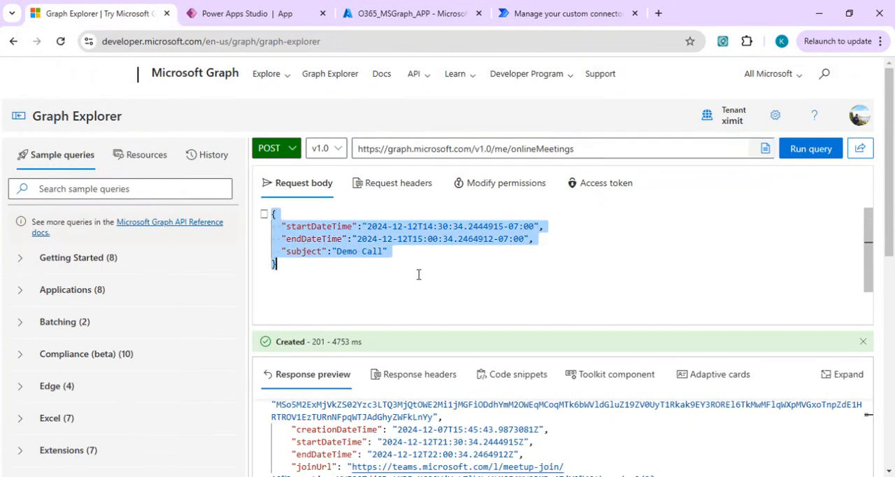
pyautogui.click(544, 12)
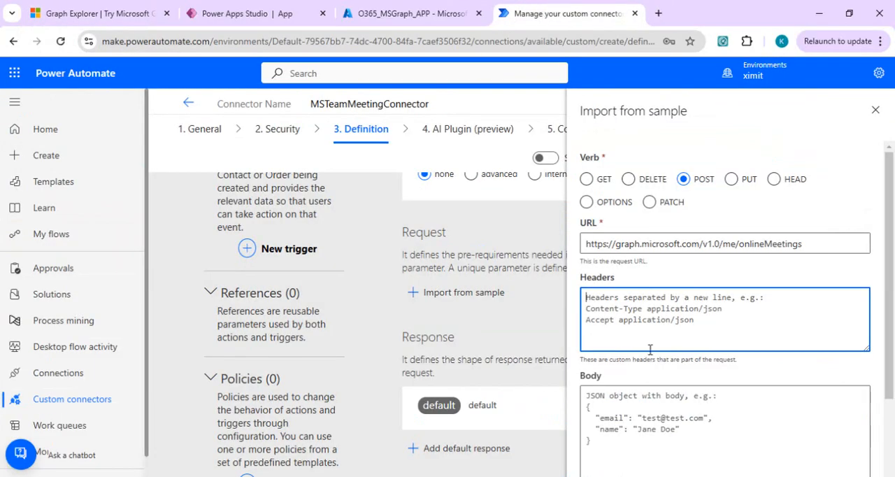
pyautogui.click(637, 426)
pyautogui.hotkey('ctrl', 'v')
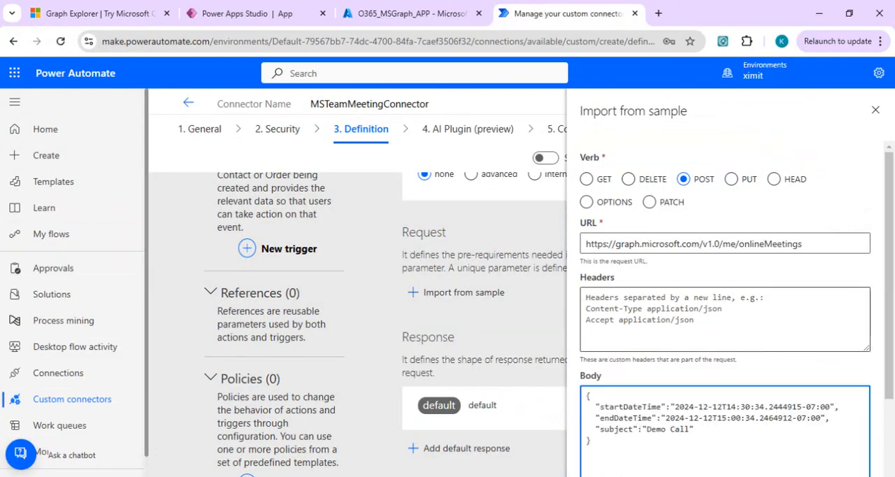
pyautogui.scroll(-3, 886, 283)
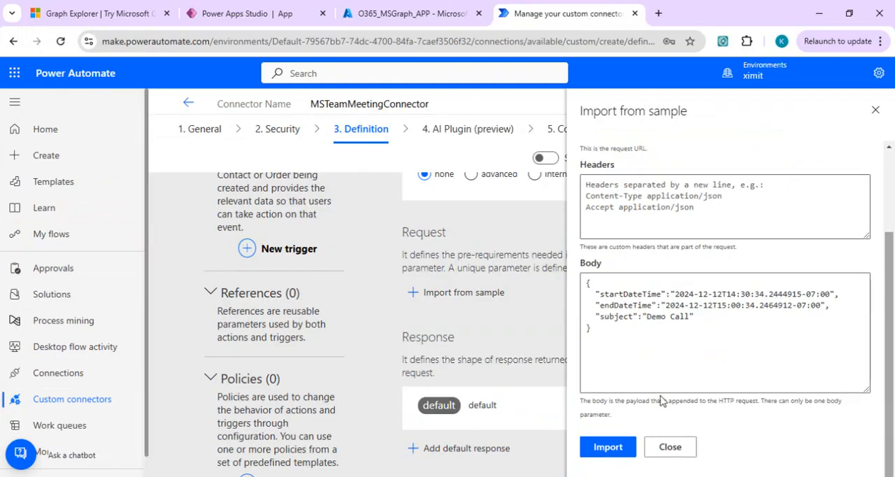
pyautogui.click(605, 447)
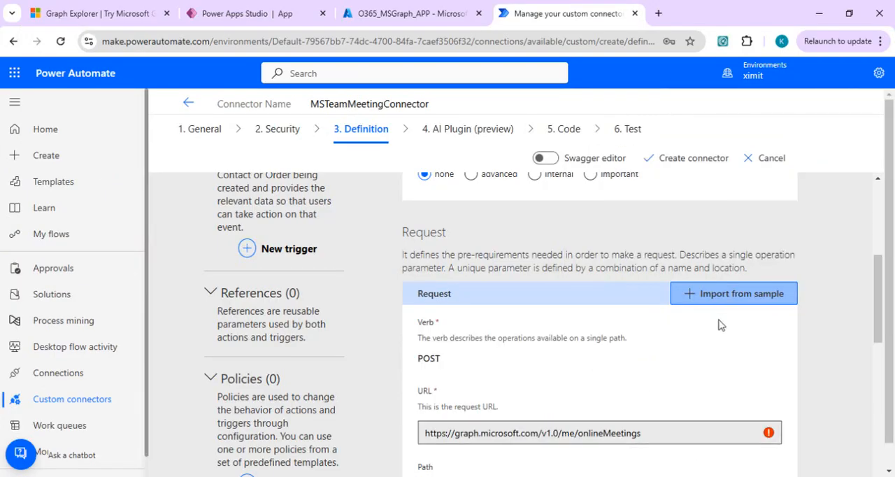
# Review the settings of the imported request's body parameter and return to the action definition.
pyautogui.moveTo(881, 316); pyautogui.dragTo(879, 408)
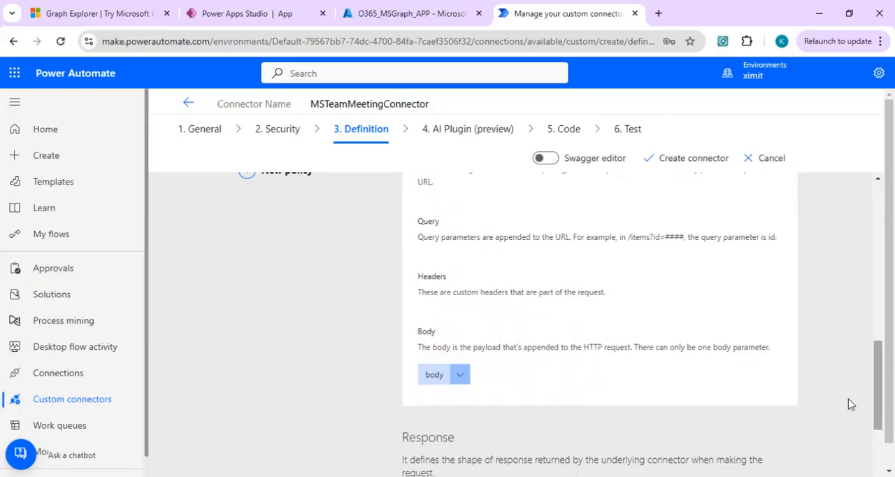
pyautogui.click(461, 375)
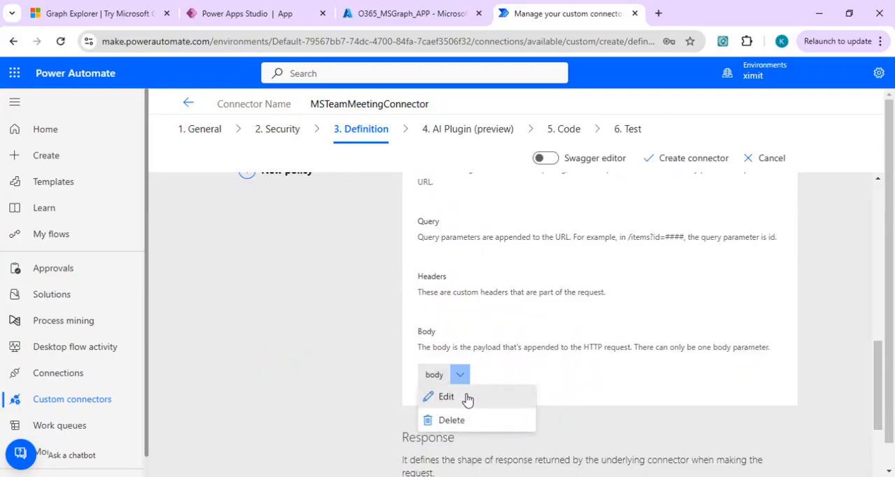
pyautogui.click(467, 397)
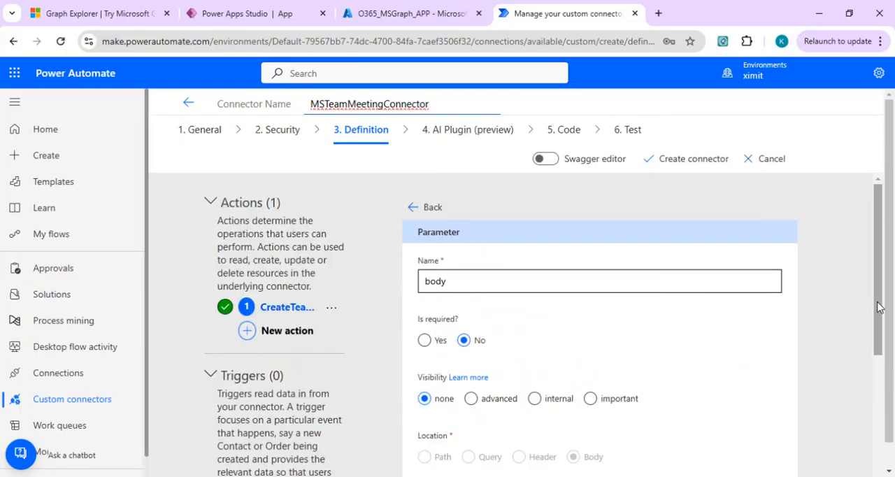
pyautogui.moveTo(879, 302); pyautogui.dragTo(892, 254)
pyautogui.click(425, 206)
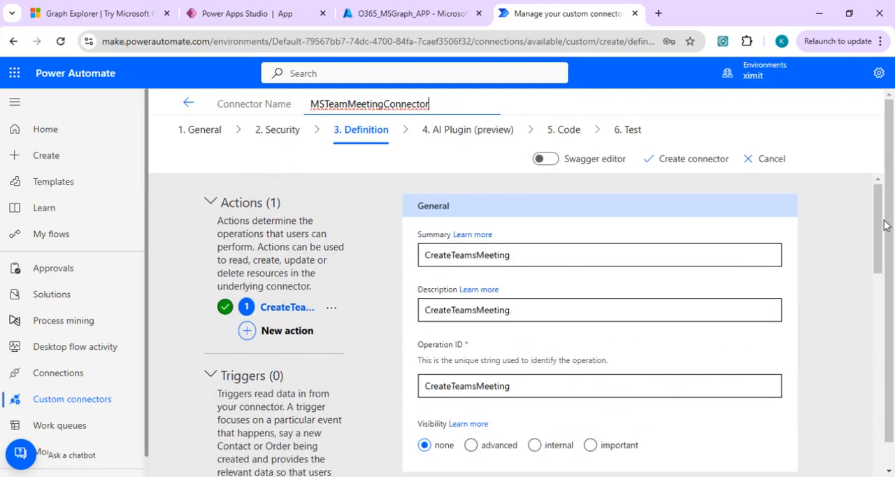
# Check the action's validation and create the MSTeamMeetingConnector custom connector.
pyautogui.click(883, 416)
pyautogui.moveTo(884, 417); pyautogui.dragTo(883, 475)
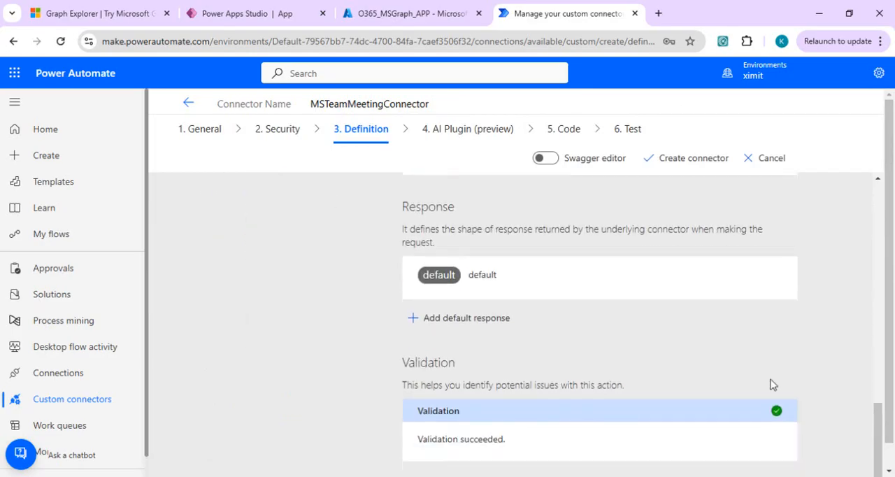
pyautogui.click(692, 159)
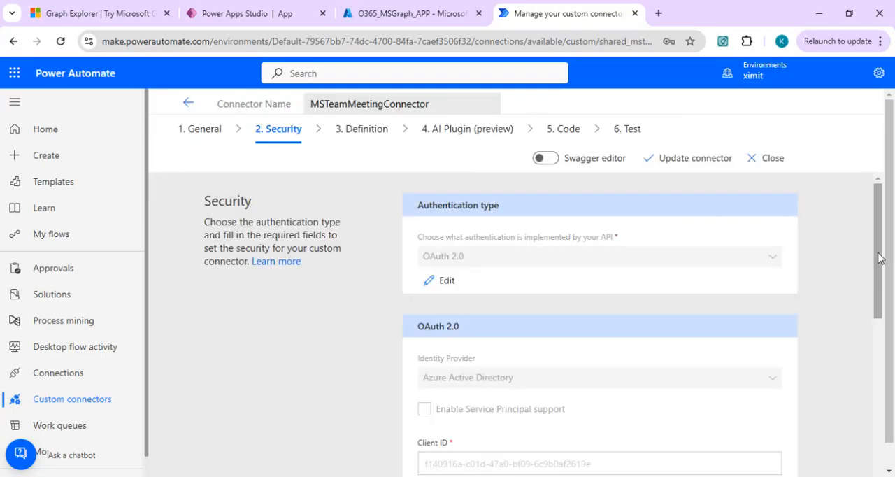
# Copy the connector's redirect URL and open the Authentication settings of the O365_MSGraph_APP registration in Azure.
pyautogui.moveTo(879, 257); pyautogui.dragTo(885, 453)
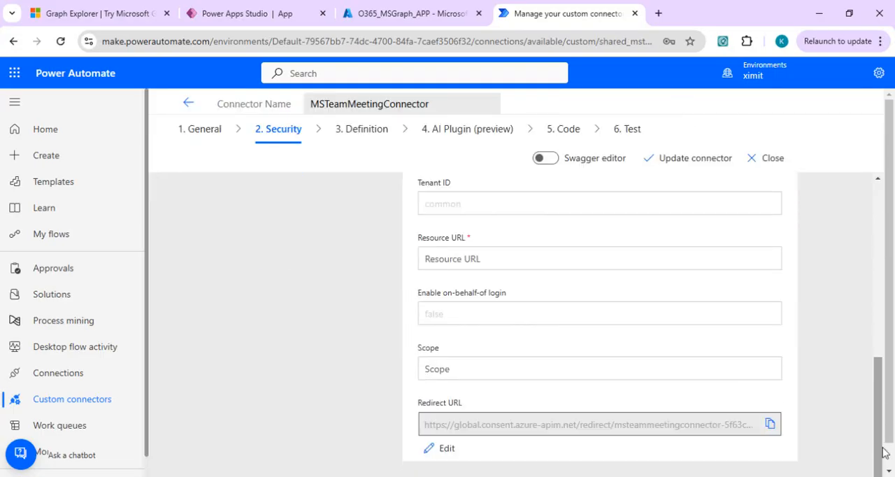
pyautogui.click(770, 423)
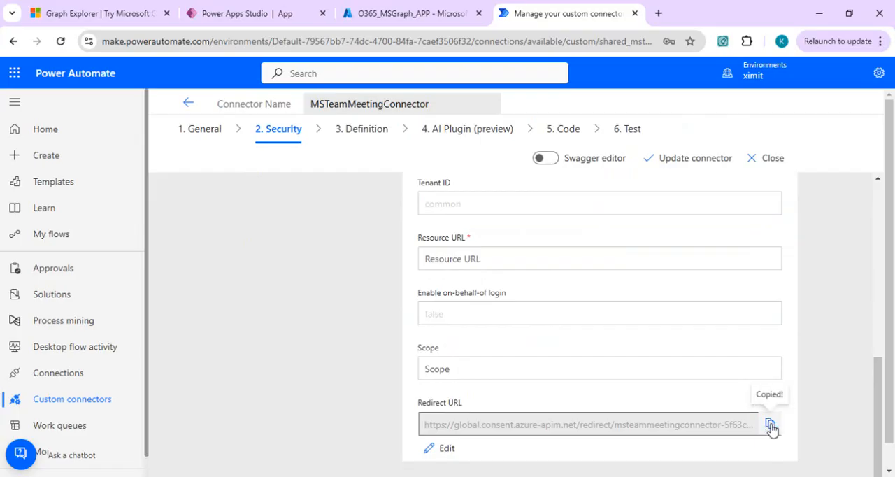
pyautogui.click(368, 7)
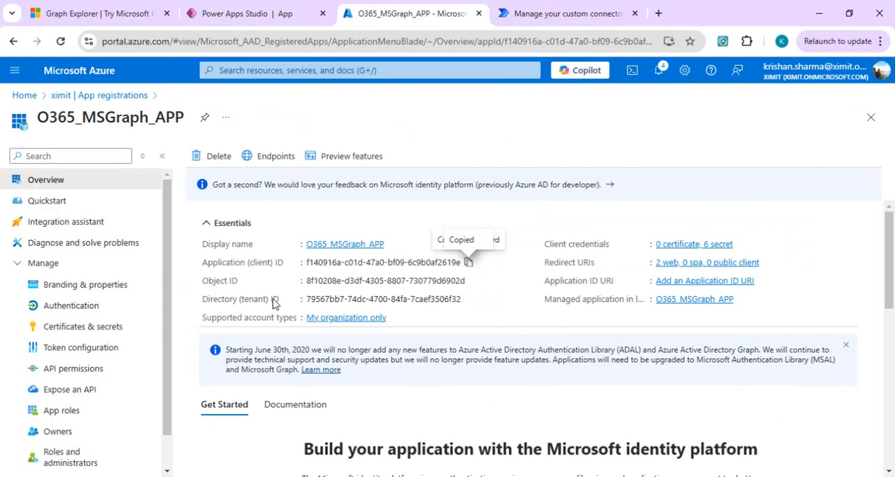
pyautogui.click(73, 308)
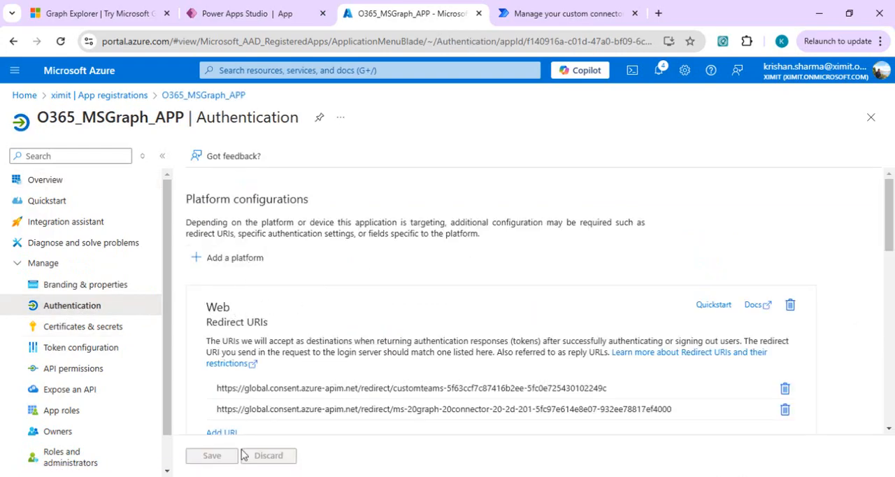
# Add the copied connector redirect URL as another web redirect URI and save the app's authentication settings.
pyautogui.moveTo(890, 232); pyautogui.dragTo(890, 279)
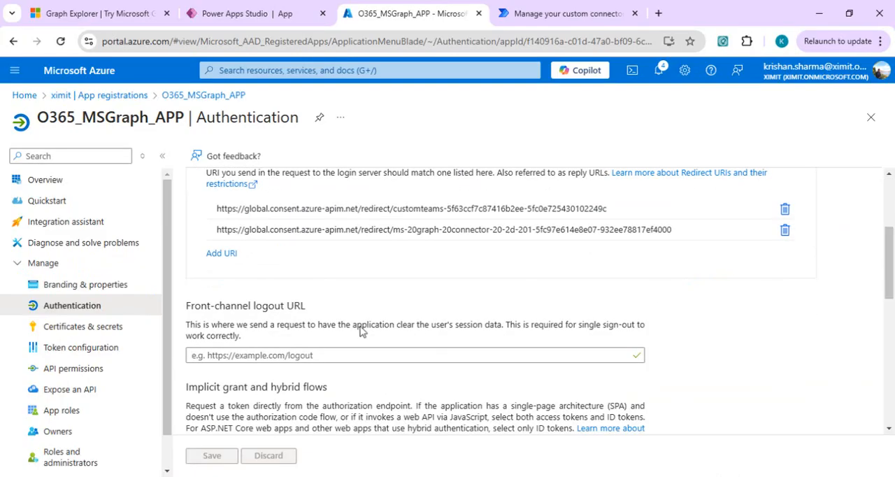
pyautogui.click(221, 254)
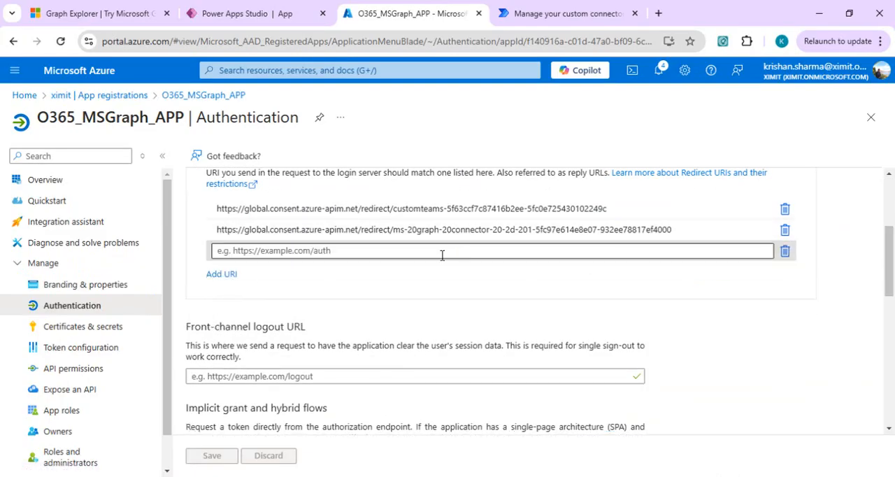
pyautogui.click(441, 252)
pyautogui.hotkey('ctrl', 'v')
pyautogui.click(529, 279)
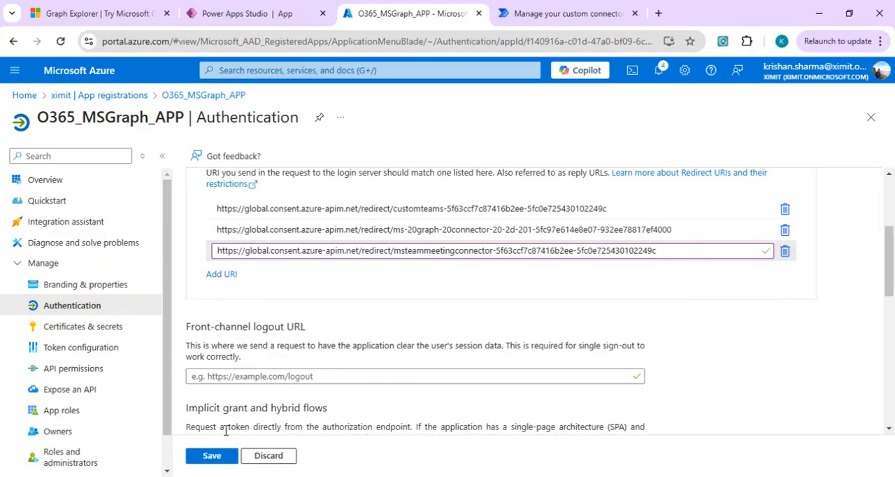
pyautogui.click(200, 462)
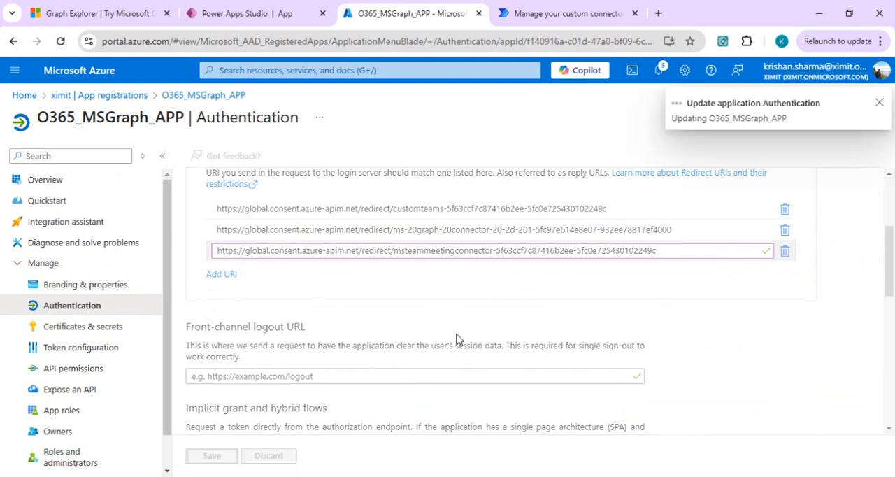
# Return to the connector in Power Automate and try to create a new connection for testing it, closing the Microsoft 365 window.
pyautogui.rightClick(567, 8)
pyautogui.click(535, 12)
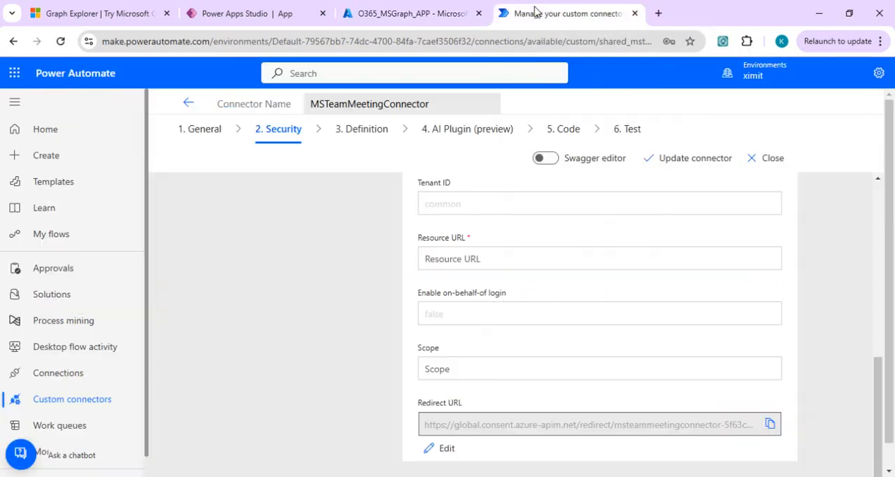
pyautogui.click(628, 133)
pyautogui.click(463, 287)
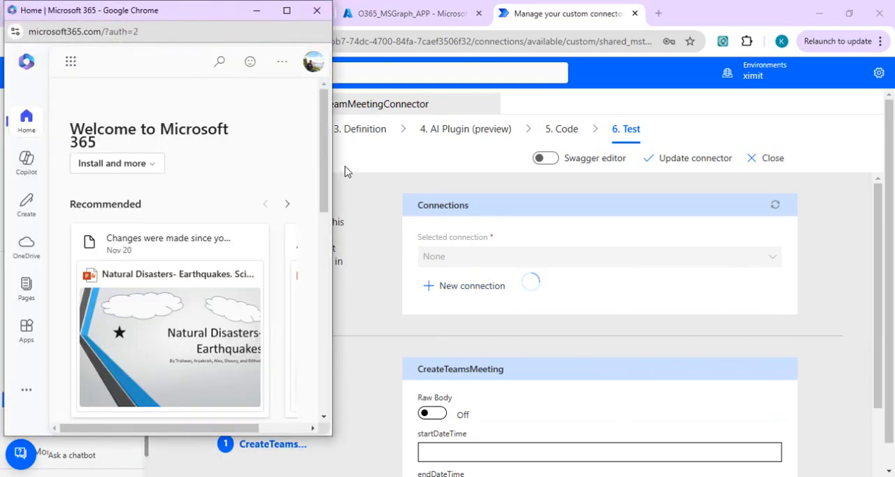
pyautogui.click(317, 11)
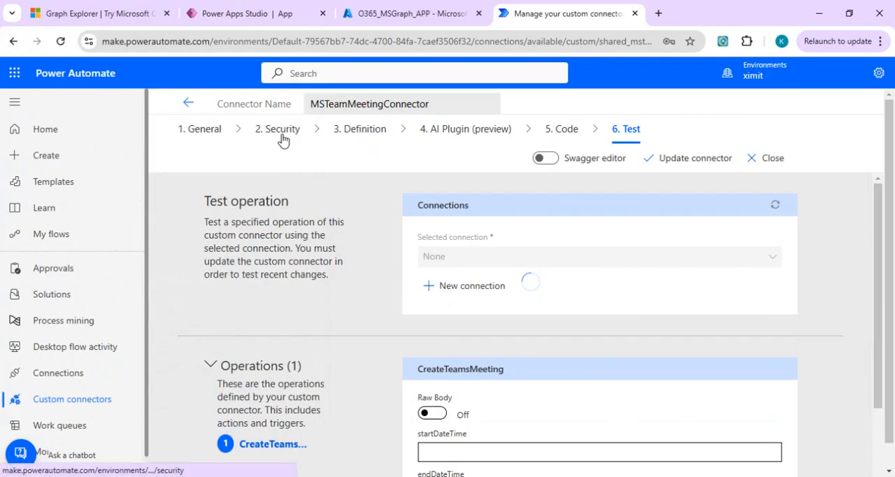
pyautogui.click(283, 133)
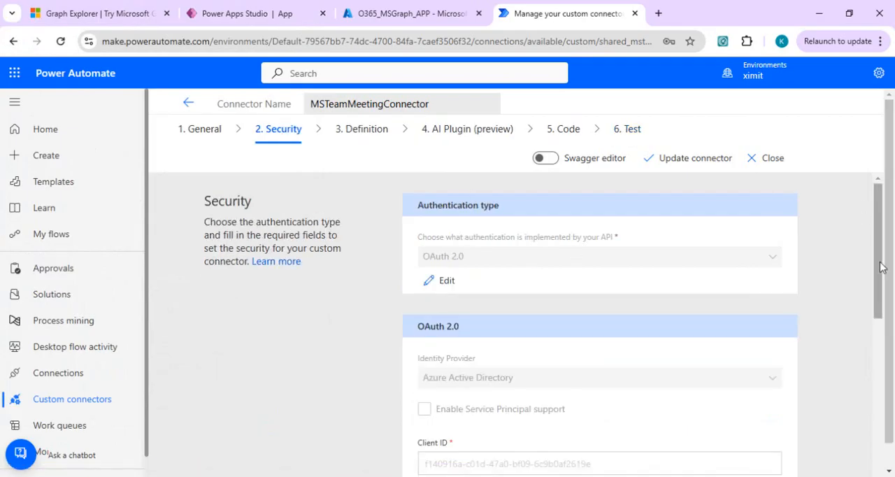
pyautogui.moveTo(882, 267); pyautogui.dragTo(881, 452)
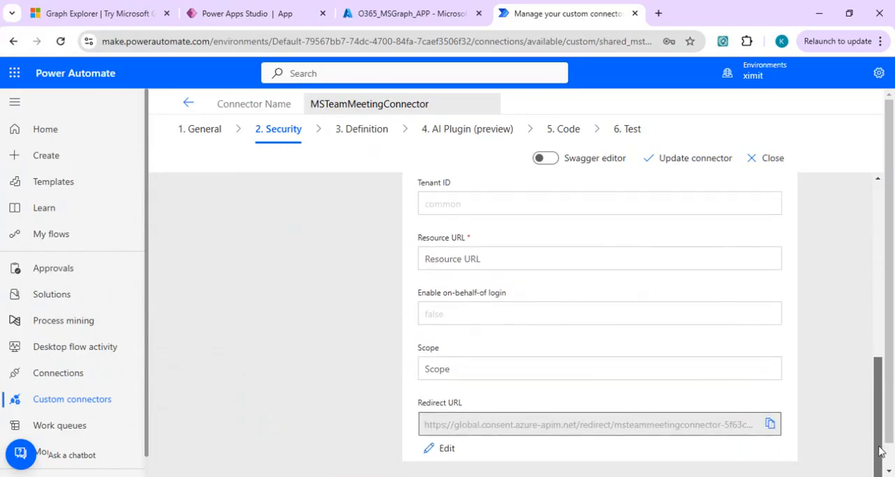
pyautogui.click(447, 448)
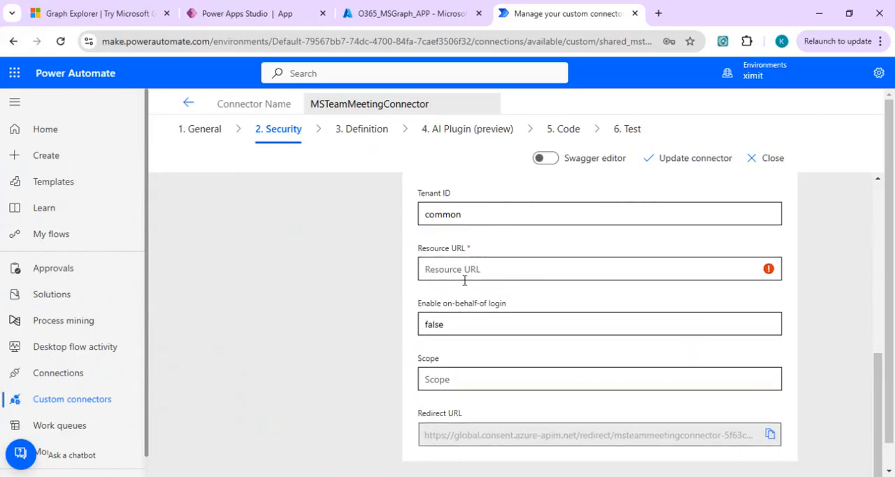
pyautogui.click(474, 270)
pyautogui.write('http')
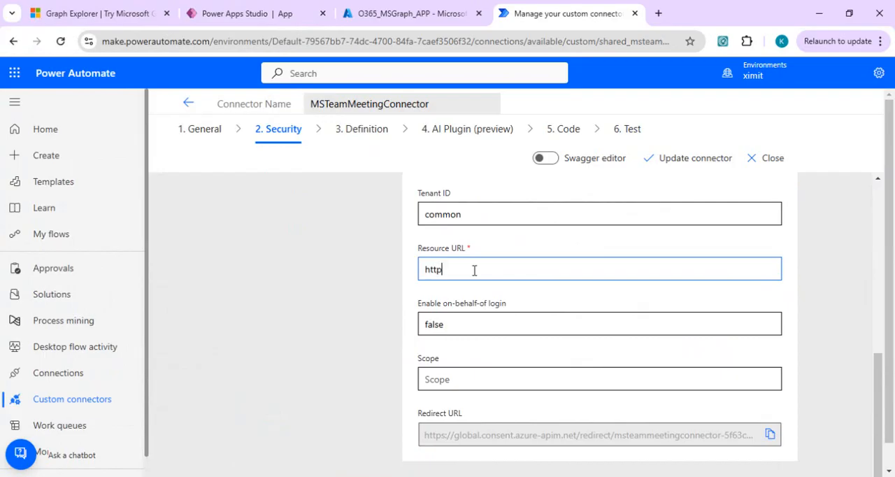
pyautogui.click(493, 476)
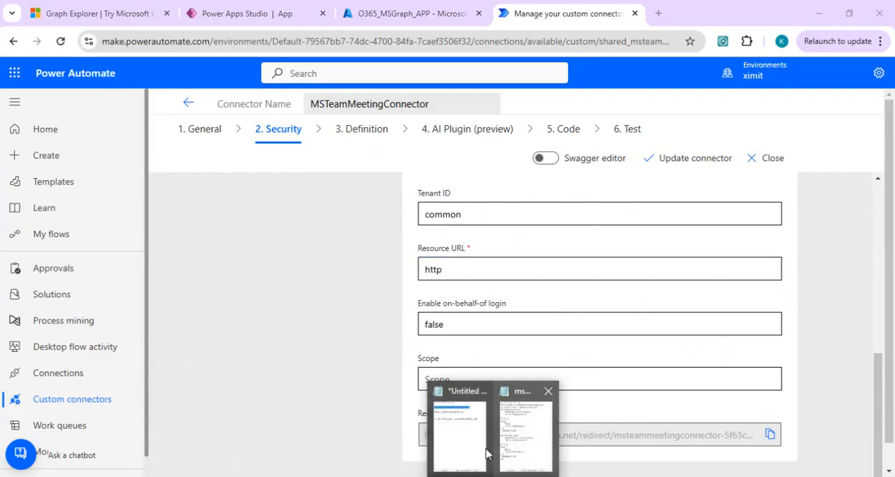
pyautogui.click(474, 446)
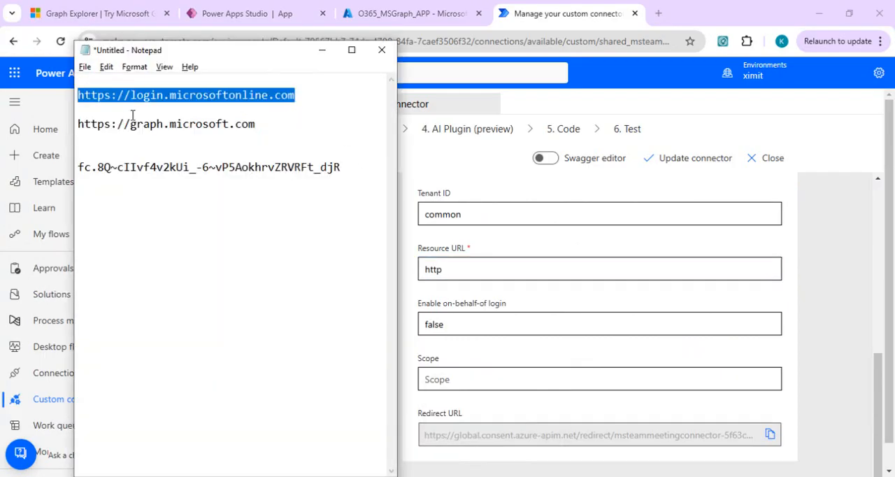
pyautogui.click(267, 121)
pyautogui.moveTo(68, 136); pyautogui.dragTo(70, 103)
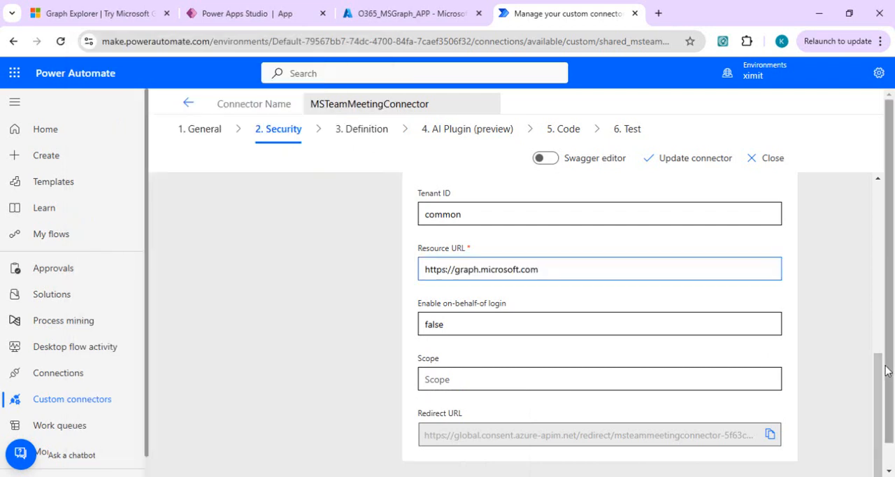
pyautogui.scroll(-1, 777, 427)
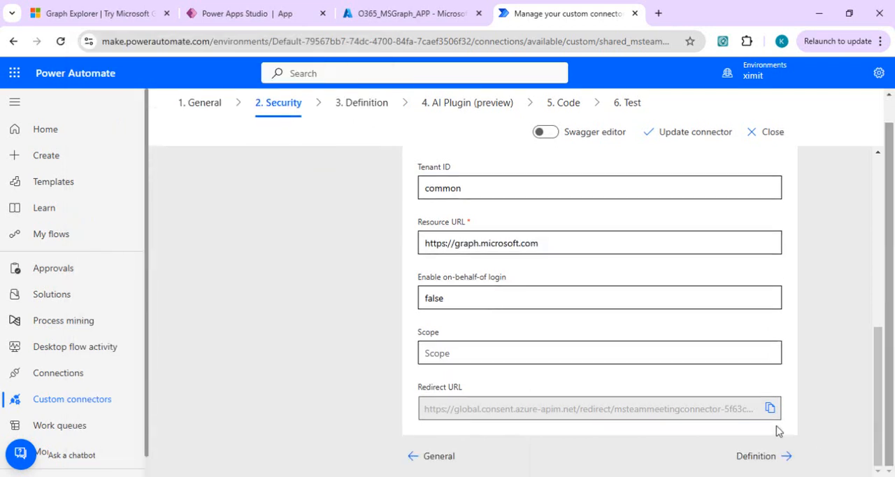
pyautogui.click(761, 463)
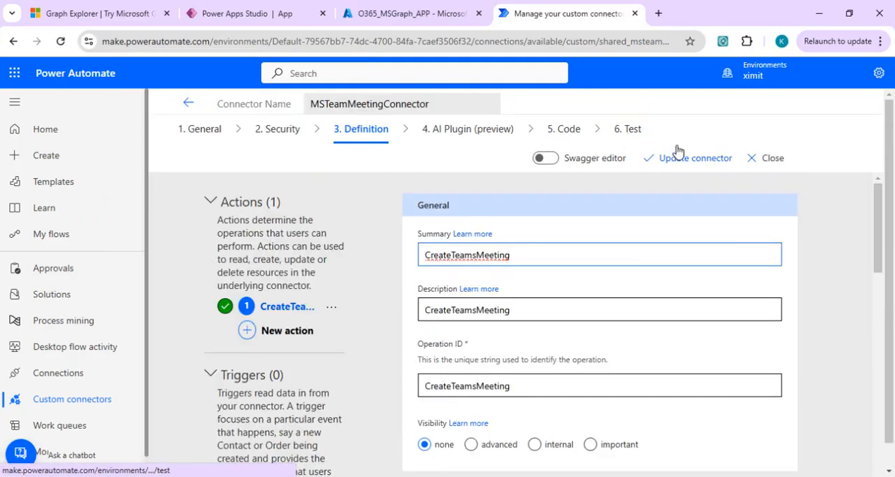
pyautogui.click(677, 157)
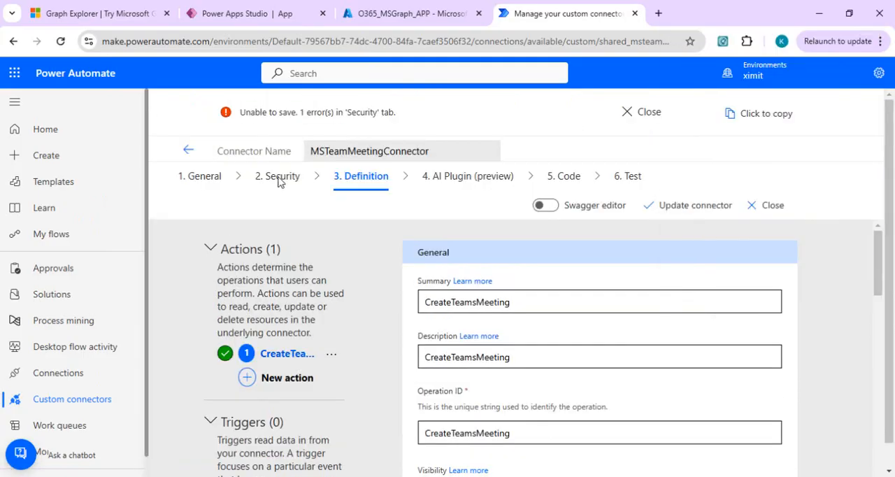
# Paste the client secret from the Notepad notes into the connector's security settings and update the connector.
pyautogui.click(279, 178)
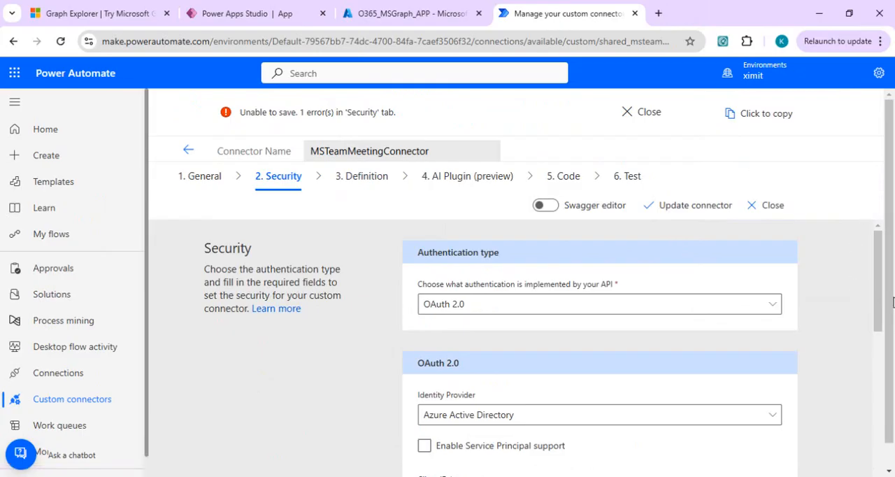
pyautogui.moveTo(882, 318); pyautogui.dragTo(882, 398)
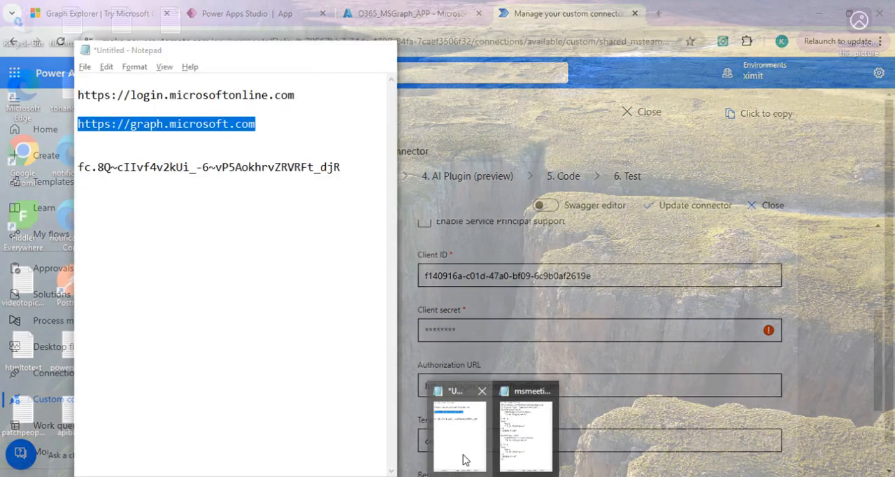
pyautogui.click(464, 458)
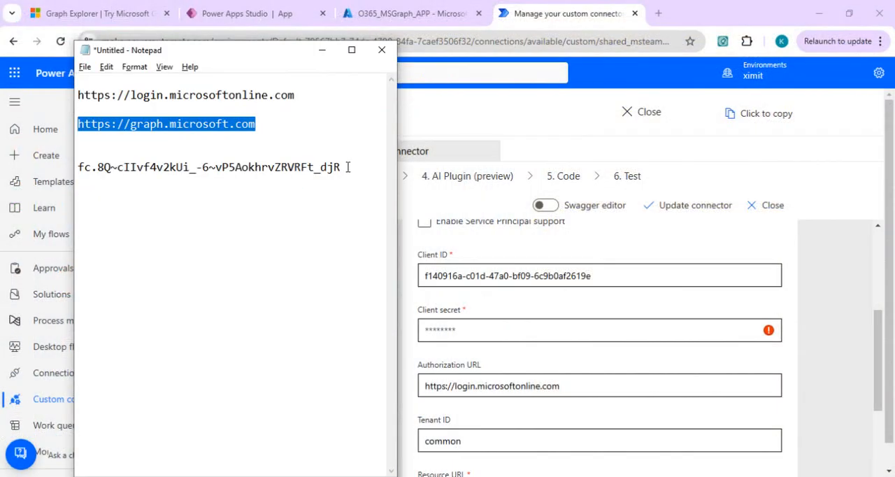
pyautogui.moveTo(348, 167); pyautogui.dragTo(69, 174)
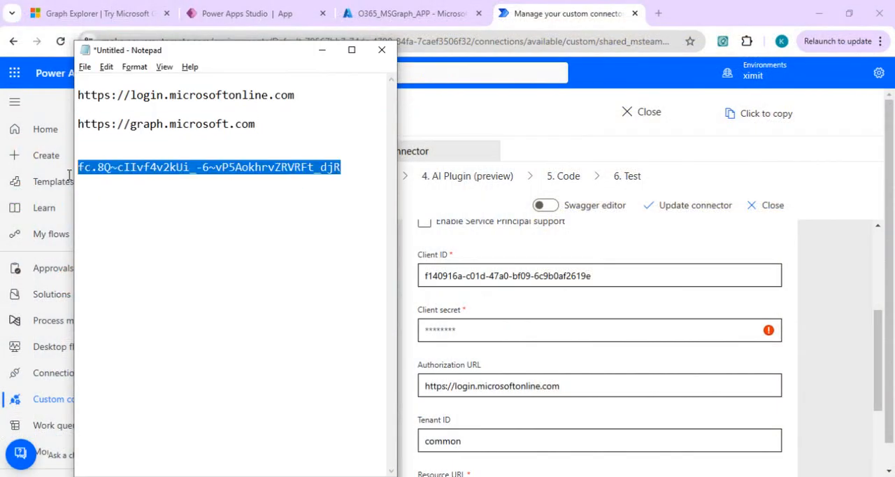
pyautogui.click(472, 321)
pyautogui.hotkey('ctrl', 'v')
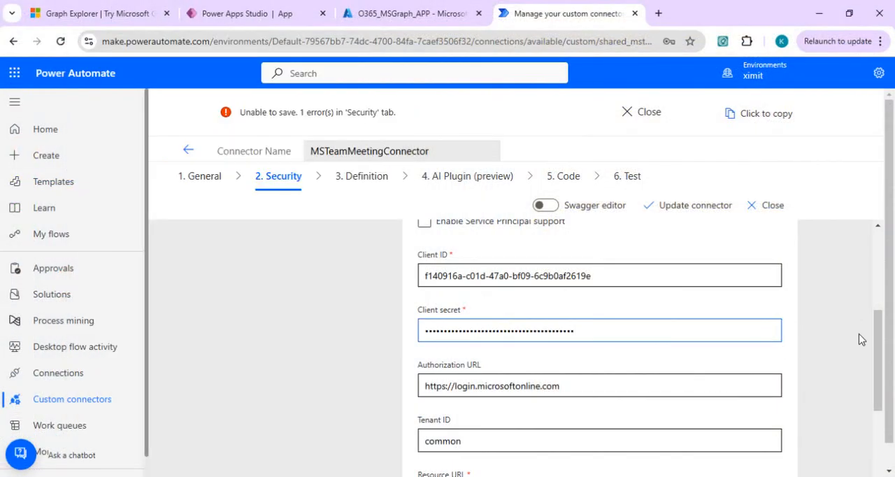
pyautogui.scroll(-3, 878, 363)
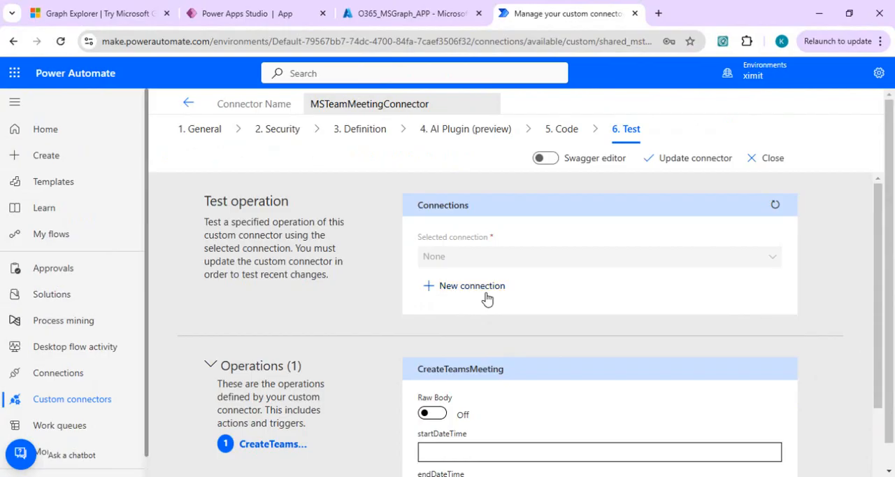
# Create a new connection for testing MSTeamMeetingConnector.
pyautogui.click(487, 297)
pyautogui.click(188, 133)
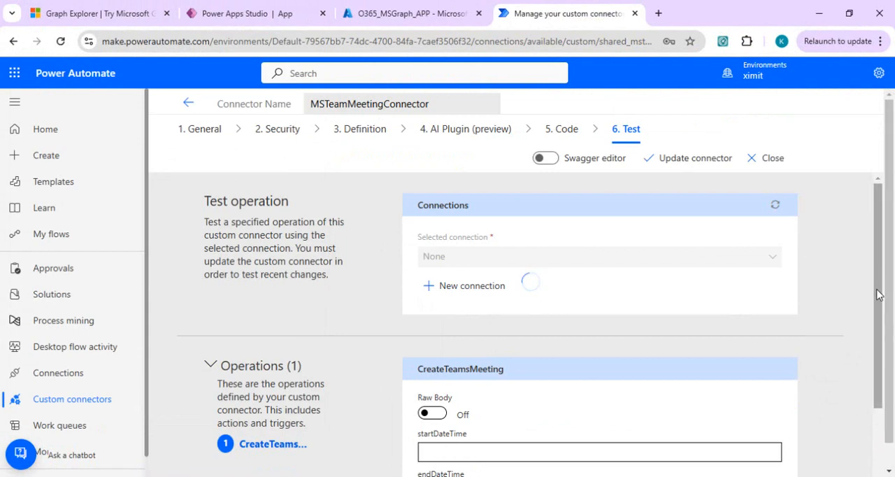
pyautogui.rightClick(878, 439)
pyautogui.click(879, 440)
# Enable Raw Body for the CreateTeamsMeeting test and paste the Demo Call JSON request body from Graph Explorer.
pyautogui.scroll(-2, 872, 469)
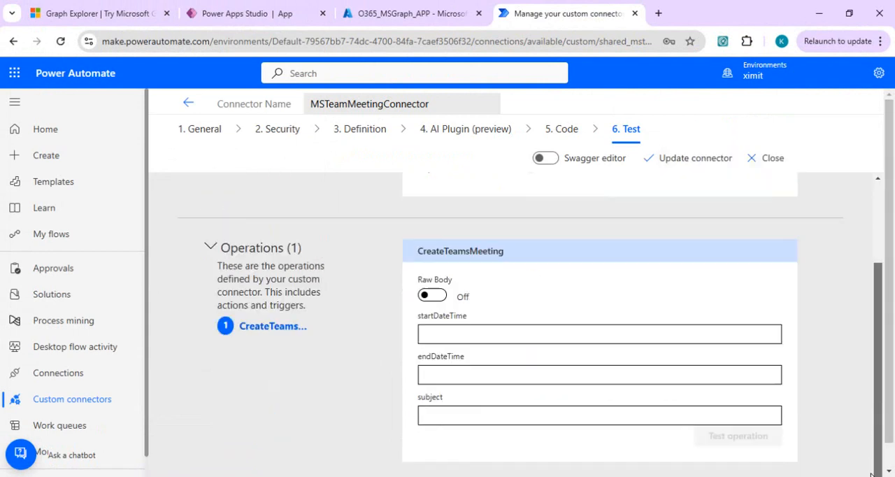
pyautogui.click(438, 290)
pyautogui.click(466, 323)
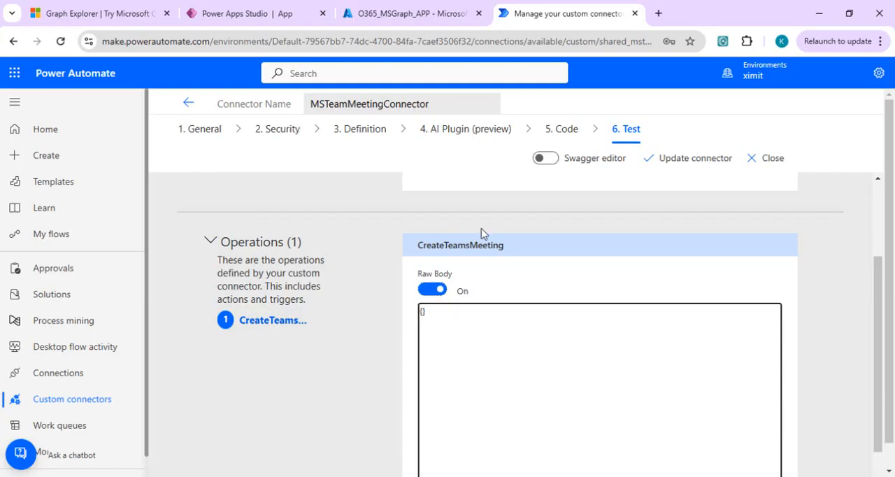
pyautogui.click(84, 10)
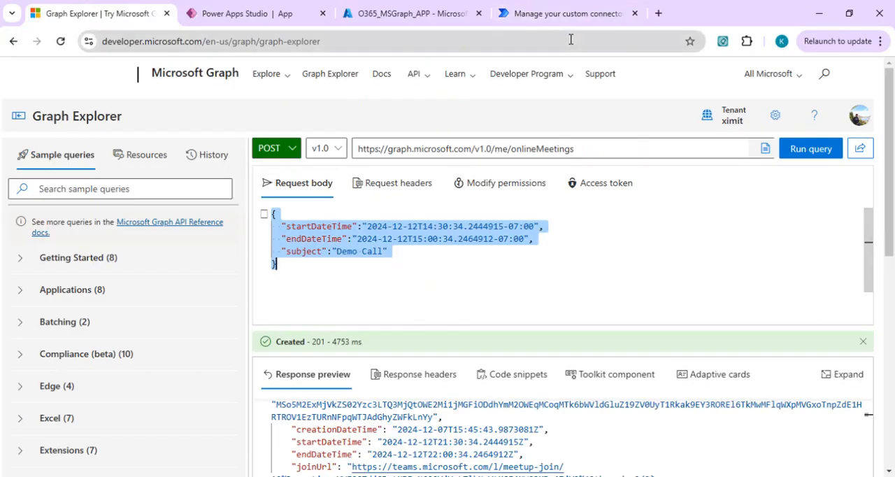
pyautogui.click(566, 12)
pyautogui.write('{   "startDateTime":"2024-12-12T14:30:34.2444915-07:00",   "endDateTime":"2024-12-12T15:00:34.2464912-07:00",   "subject":"Demo Call" }')
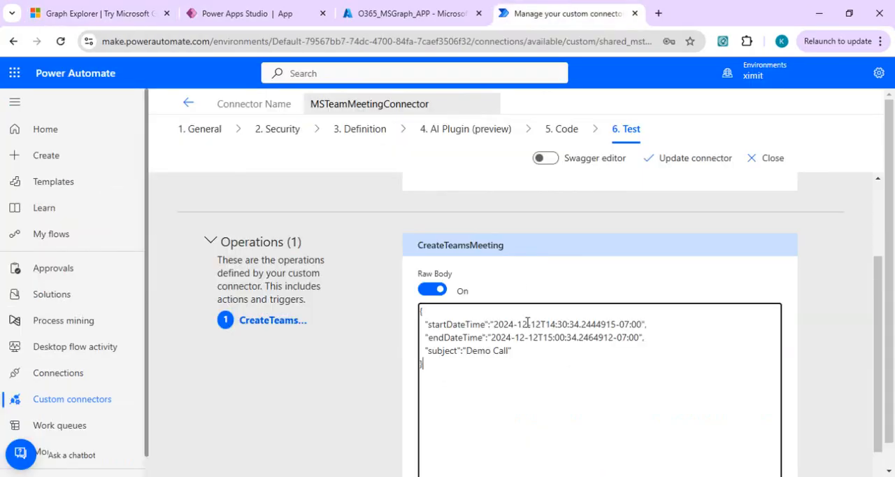
# Run the CreateTeamsMeeting test operation and examine the response body and schema validation.
pyautogui.scroll(-1, 804, 419)
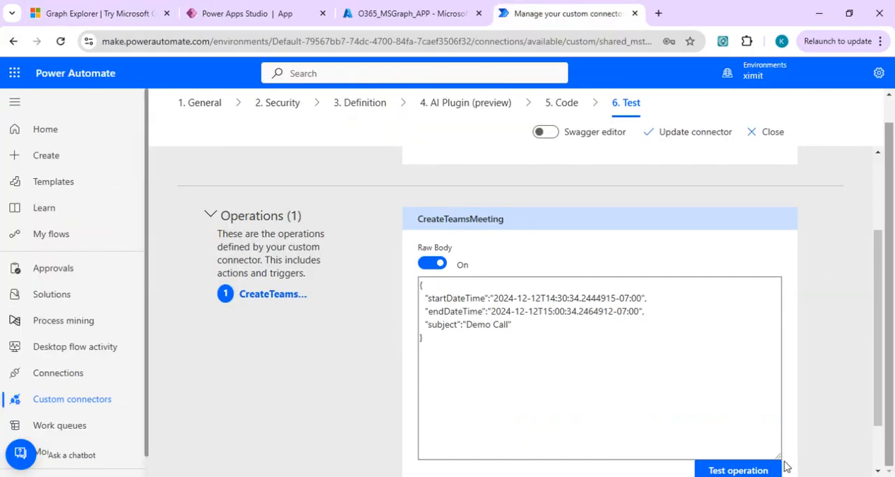
pyautogui.click(741, 469)
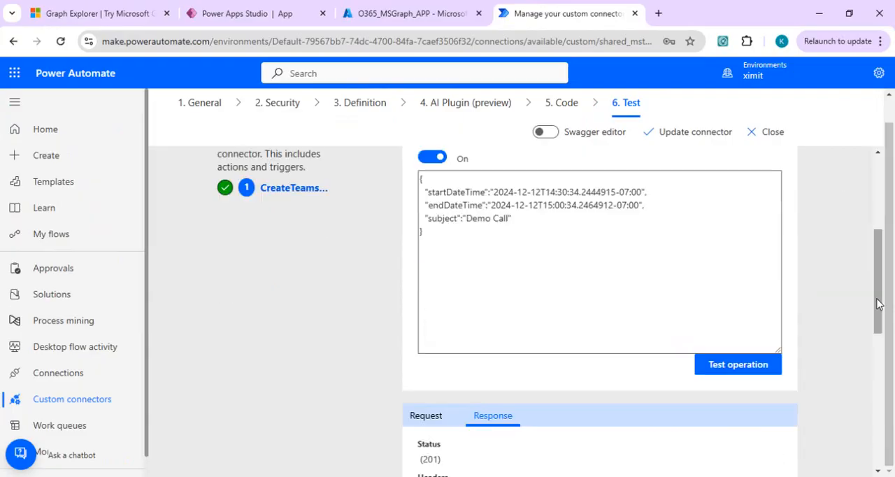
pyautogui.moveTo(878, 326); pyautogui.dragTo(880, 428)
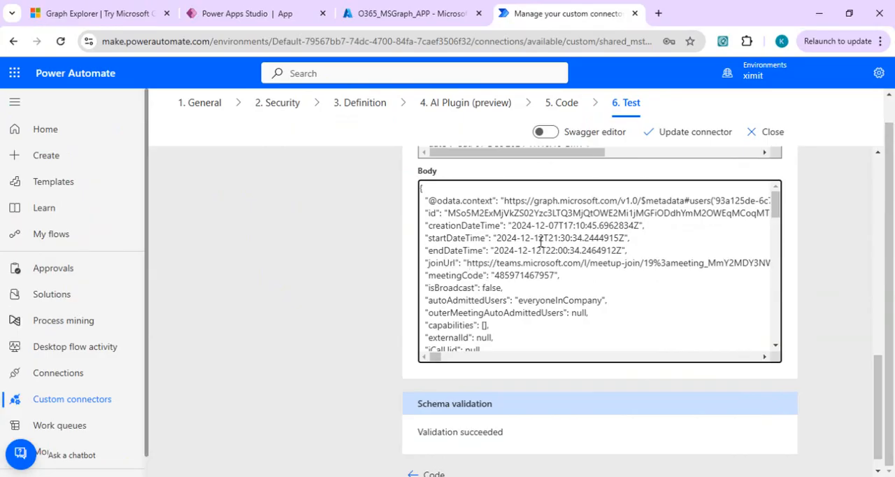
# Switch to Power Apps Studio and save the app as CreateMSTeamsConfCall.
pyautogui.rightClick(892, 181)
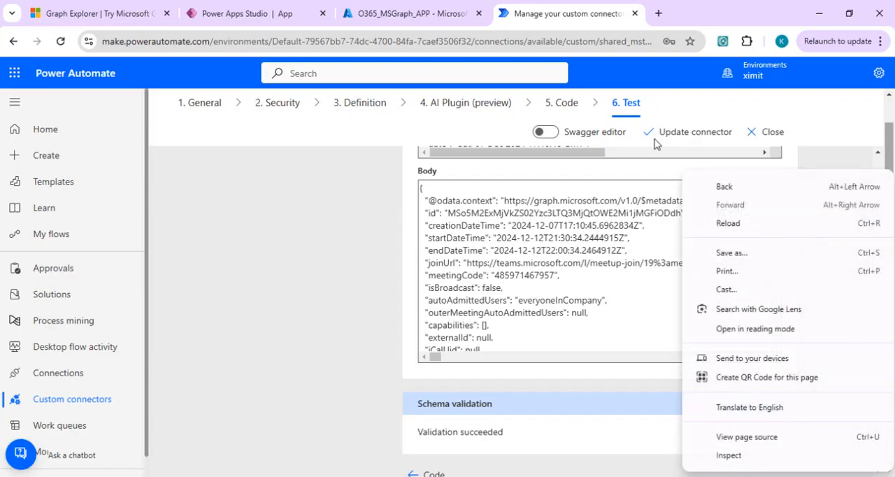
pyautogui.click(231, 11)
pyautogui.click(231, 11)
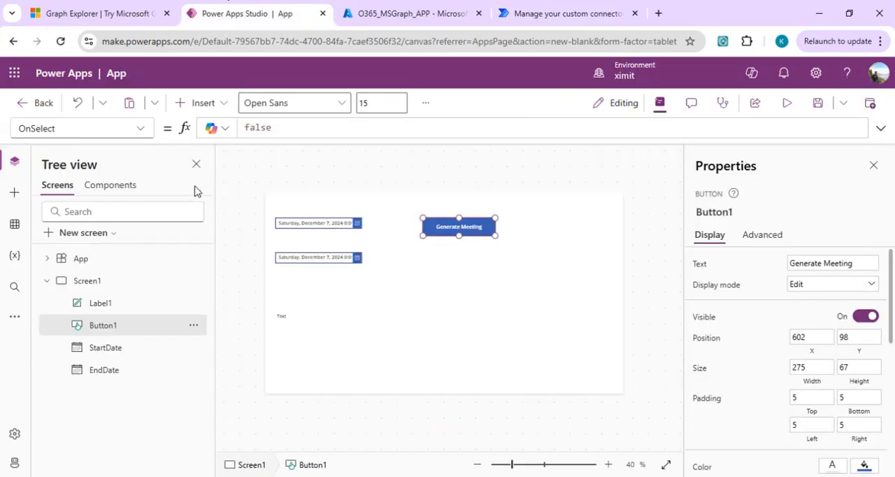
pyautogui.click(817, 103)
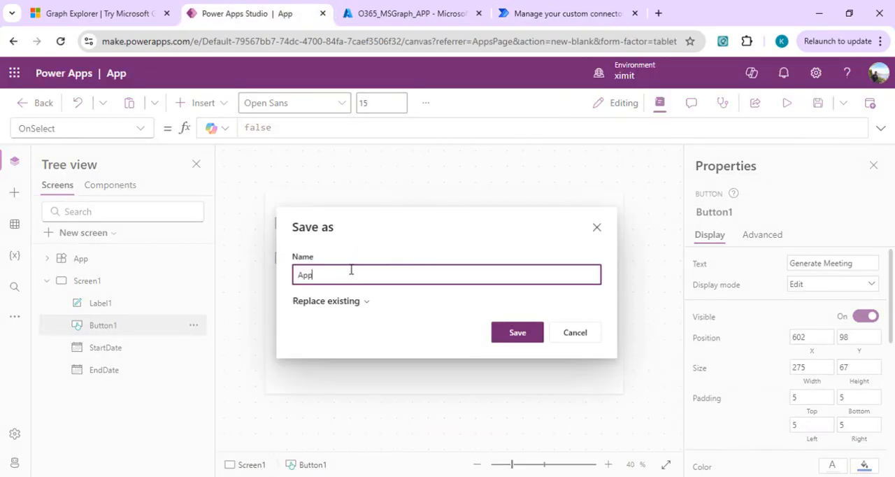
pyautogui.write('c')
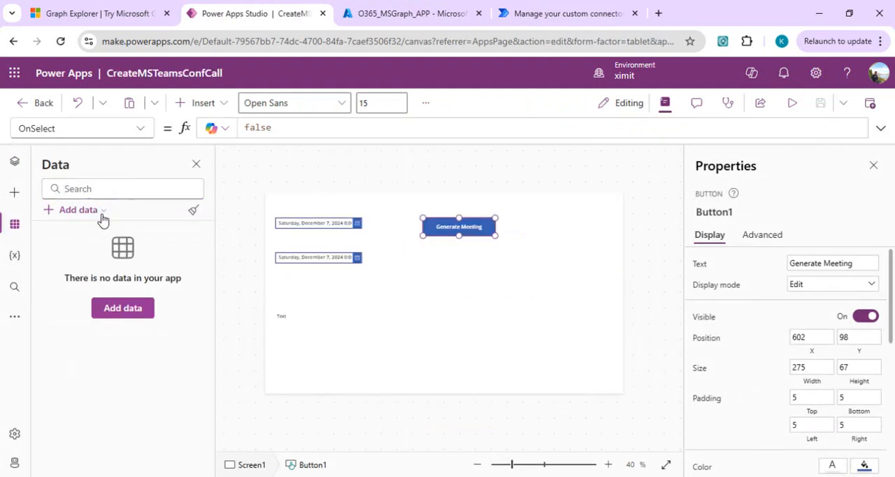
# Add MSTeamMeetingConnector to the app as a data source using its existing account connection.
pyautogui.click(99, 211)
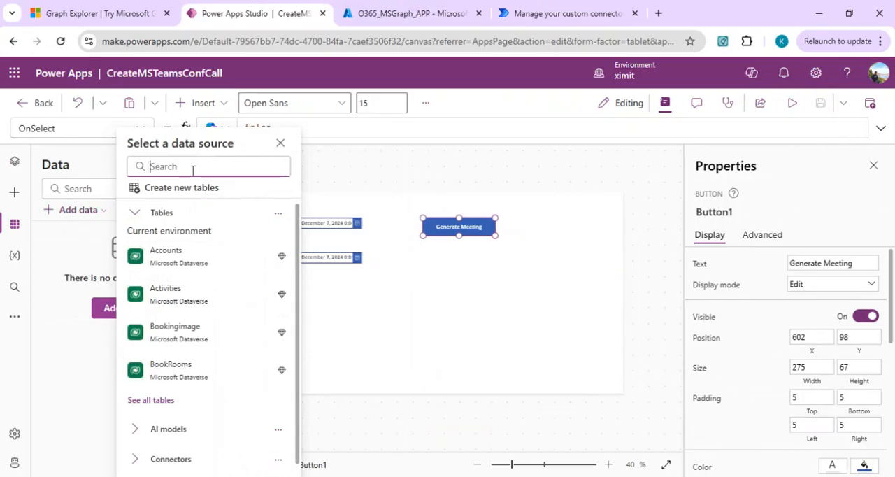
pyautogui.write('mstea')
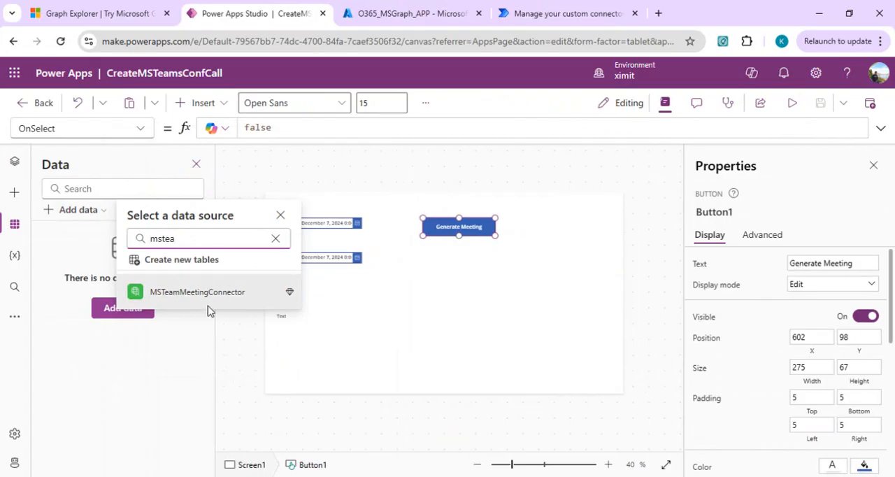
pyautogui.click(214, 294)
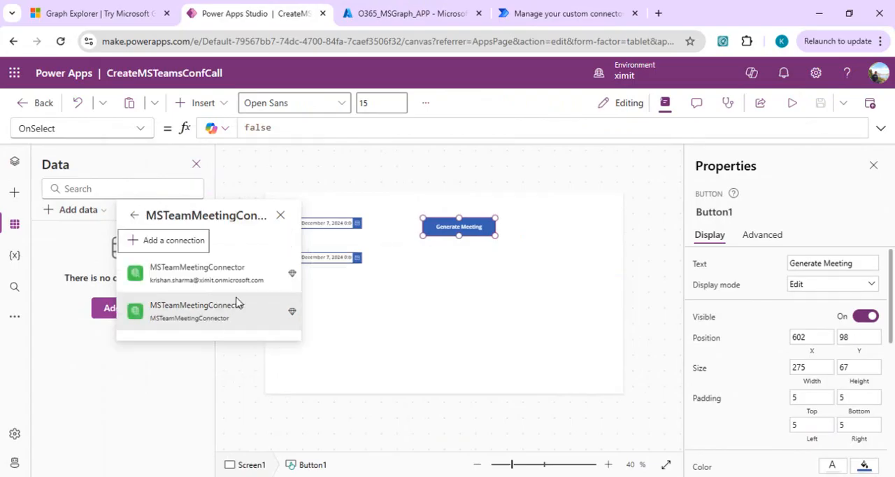
pyautogui.click(231, 288)
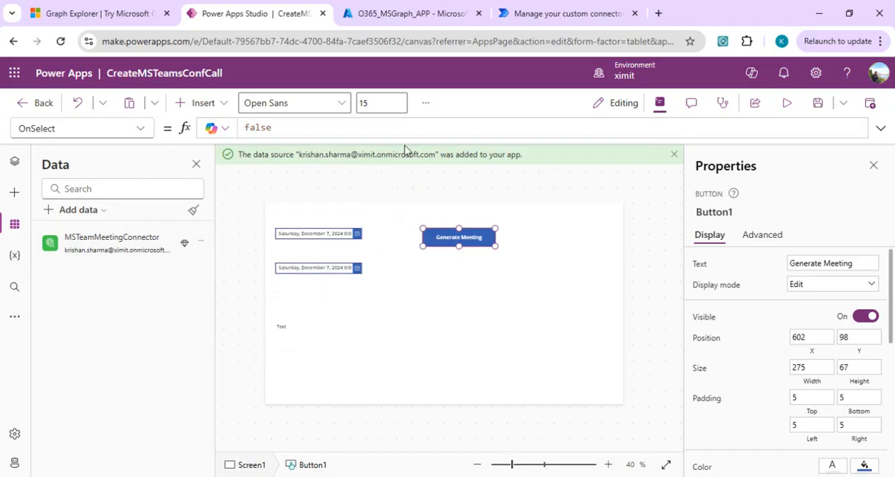
# Replace the Generate Meeting button's OnSelect formula with a call to MSTeamMeetingConnector.CreateTeamsMeeting, leaving its argument list open.
pyautogui.click(881, 130)
pyautogui.moveTo(343, 134); pyautogui.dragTo(180, 133)
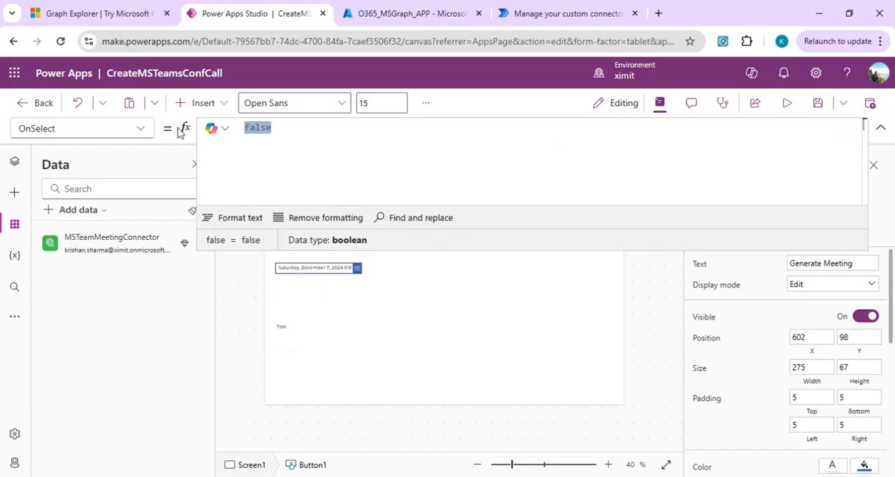
pyautogui.write('msteam')
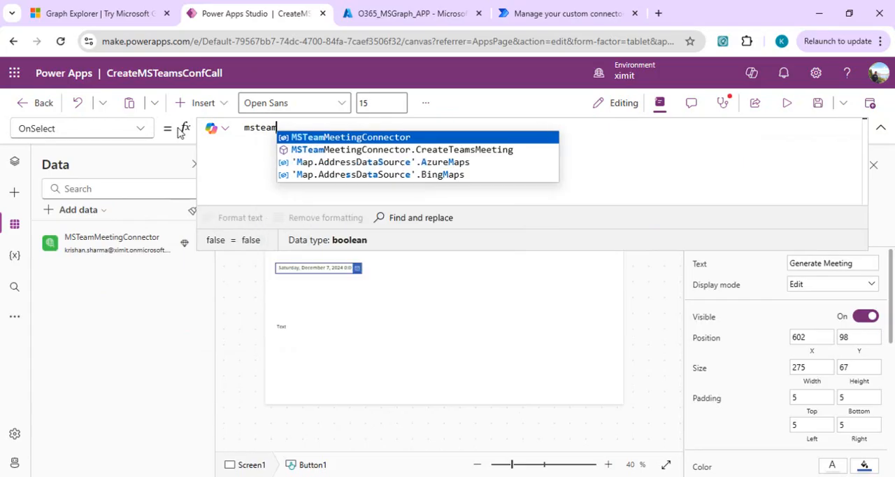
pyautogui.press('Tab')
pyautogui.write('.')
pyautogui.press('Tab')
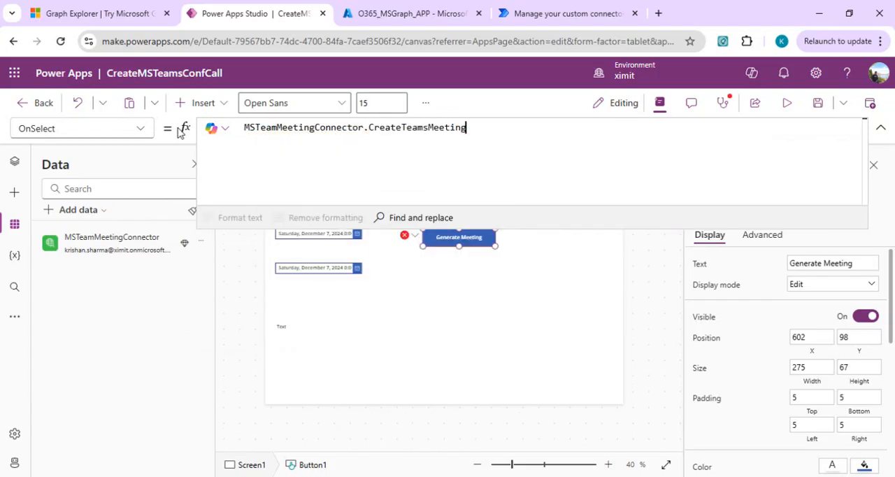
pyautogui.write('(')
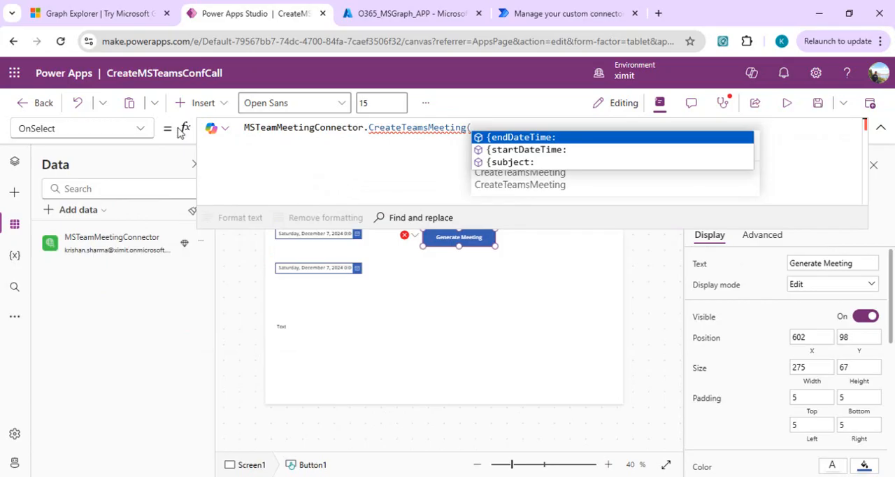
# Add the startDateTime field to the call's argument record with the value StartDate.SelectedDate.
pyautogui.press('Down')
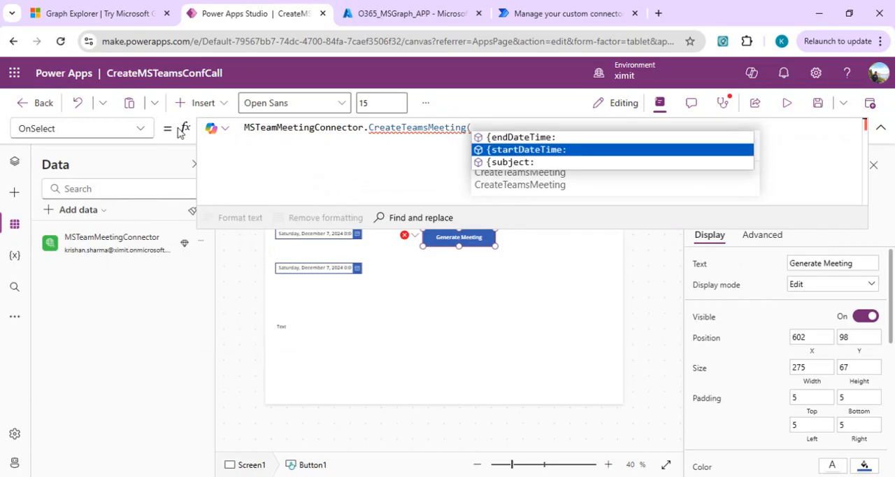
pyautogui.press('Tab')
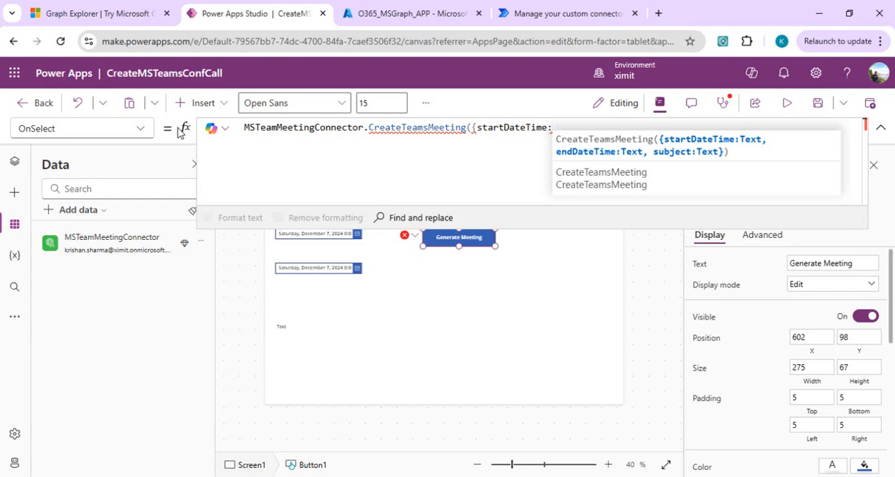
pyautogui.write('star')
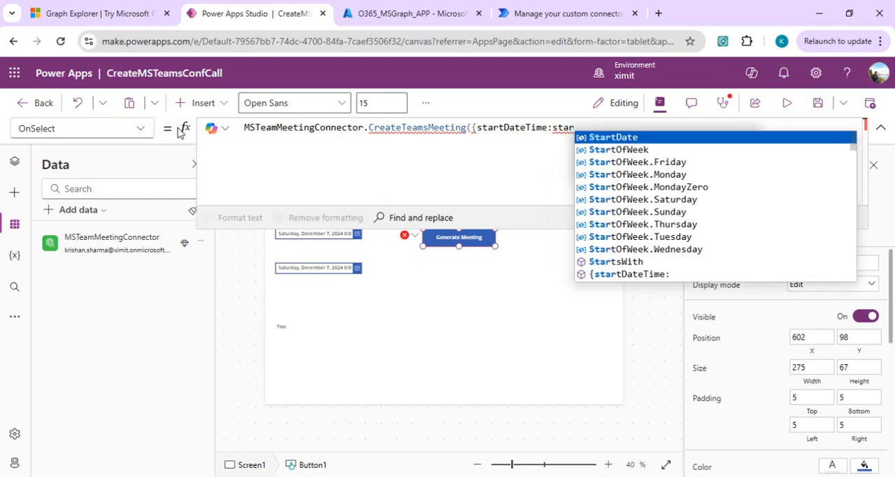
pyautogui.press('Tab')
pyautogui.write('.')
pyautogui.press('Tab')
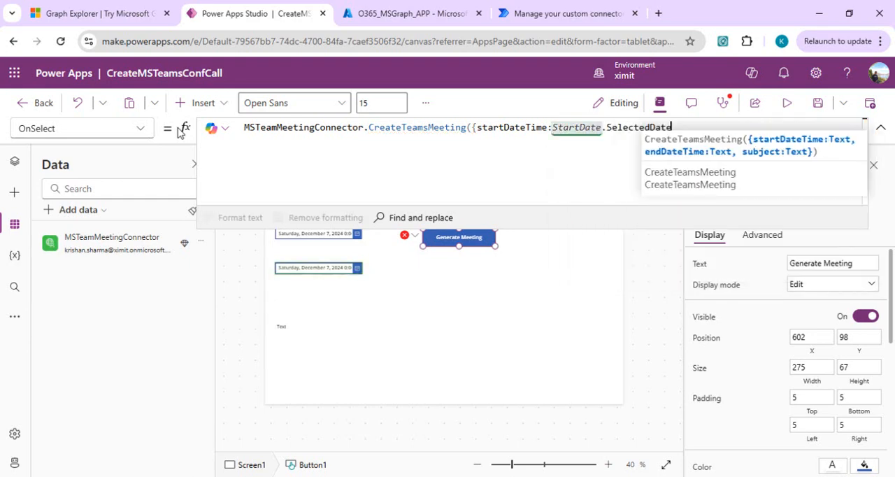
# Add the endDateTime field to the argument record with the value EndDate.SelectedDate.
pyautogui.write(',en')
pyautogui.press('Tab')
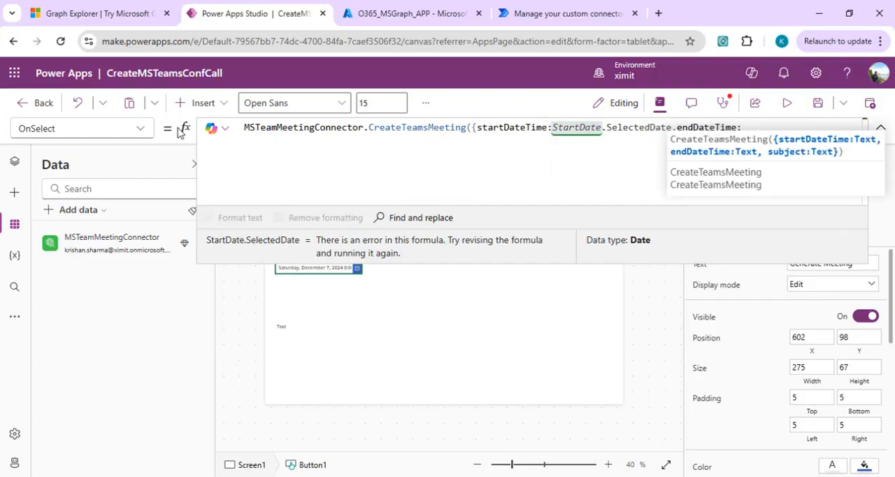
pyautogui.write('end')
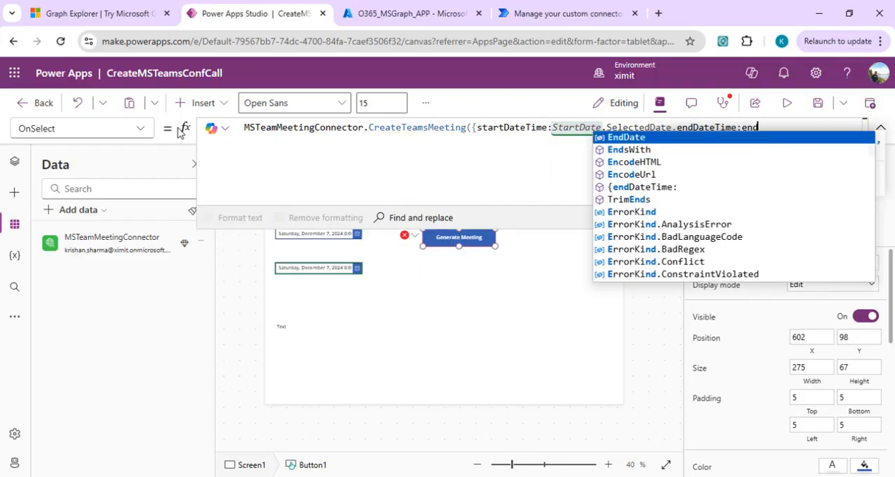
pyautogui.press('Tab')
pyautogui.write('.se')
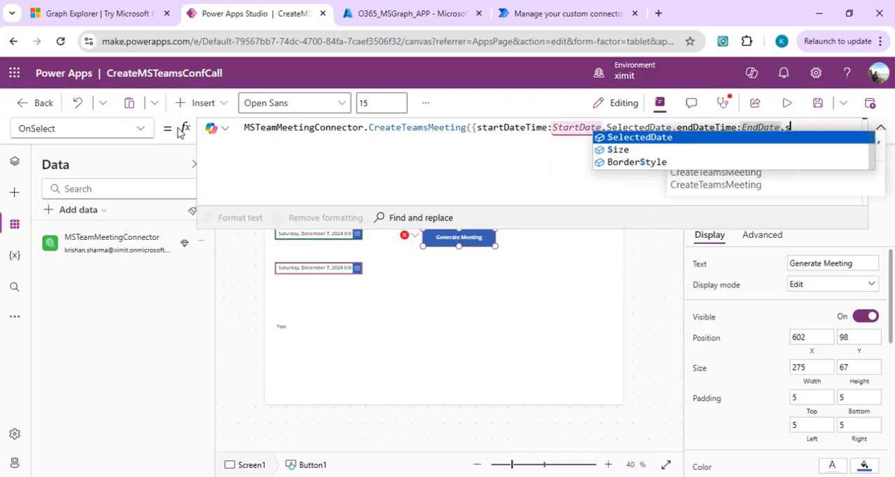
pyautogui.press('Tab')
# Add the subject field with the text "Demo teams call" and close the record and the function call.
pyautogui.write(',')
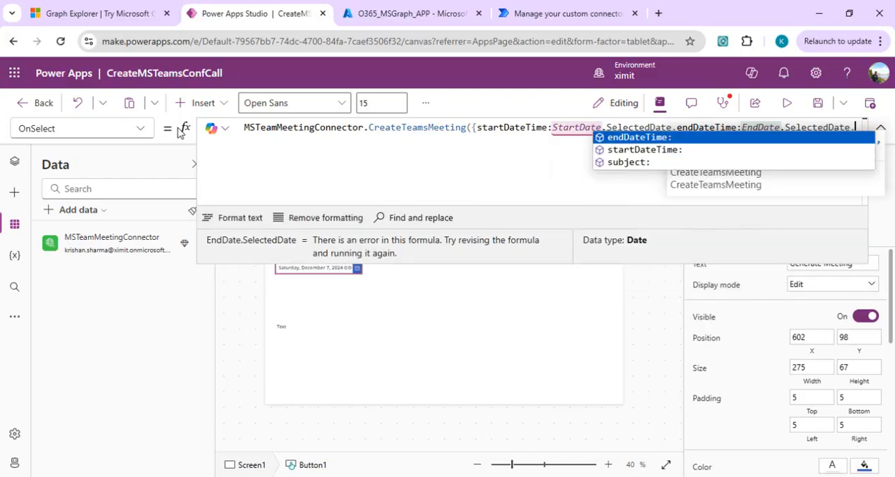
pyautogui.press('Down')
pyautogui.press('Down')
pyautogui.press('Tab')
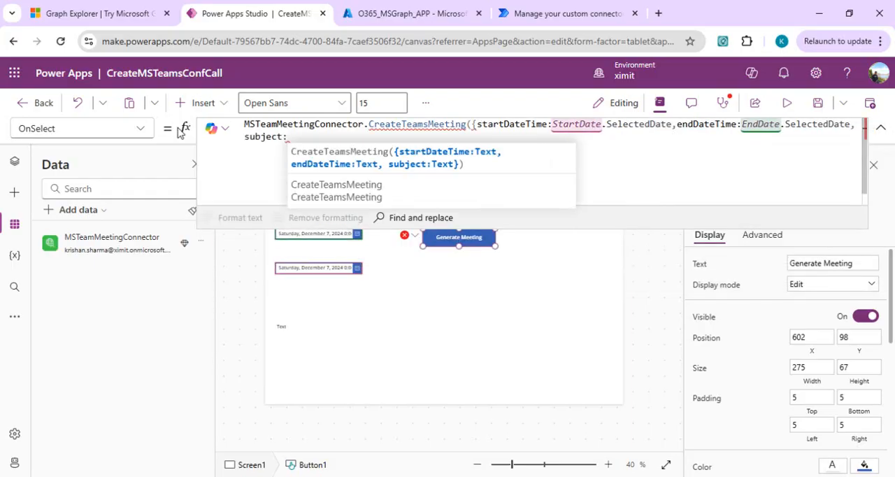
pyautogui.write('"Demo')
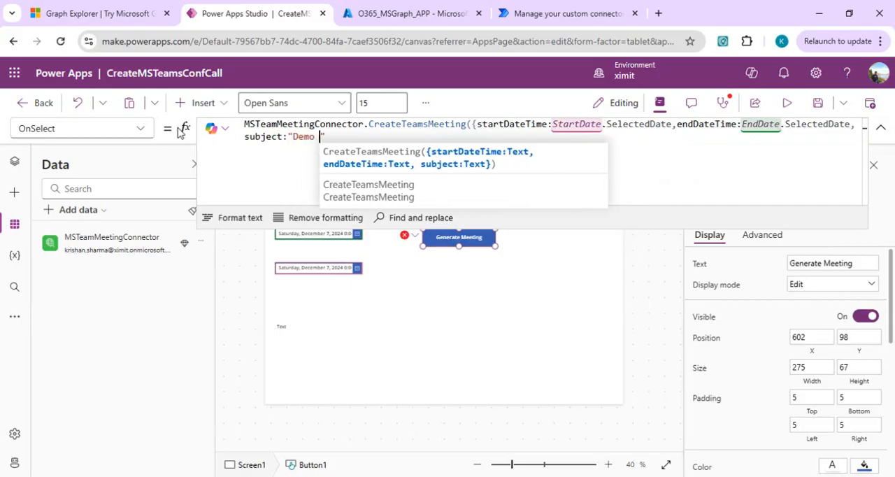
pyautogui.write(' teams call"')
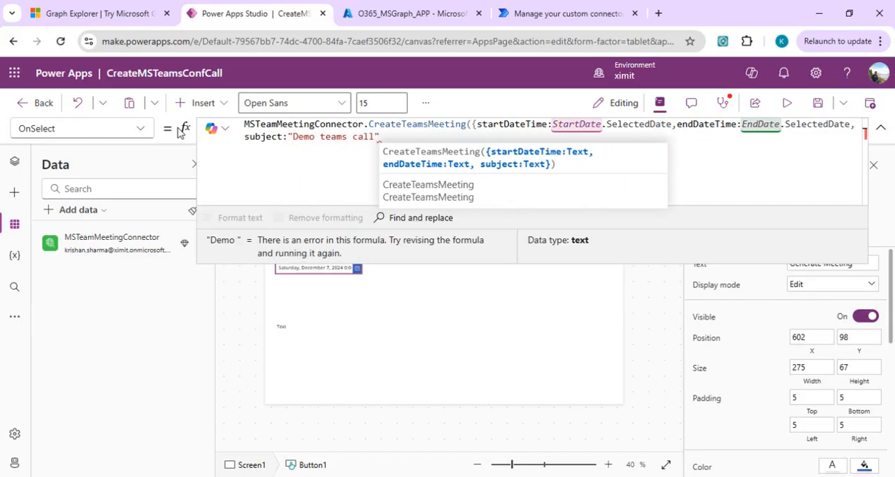
pyautogui.write(')')
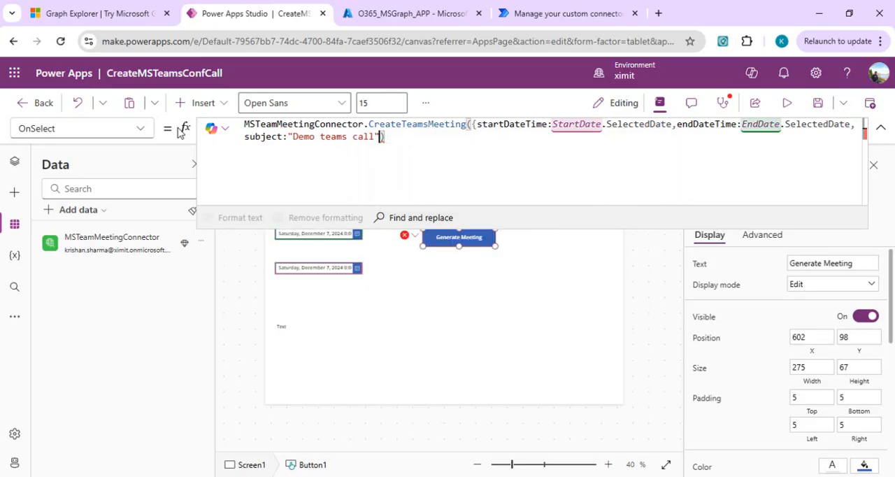
pyautogui.write('})')
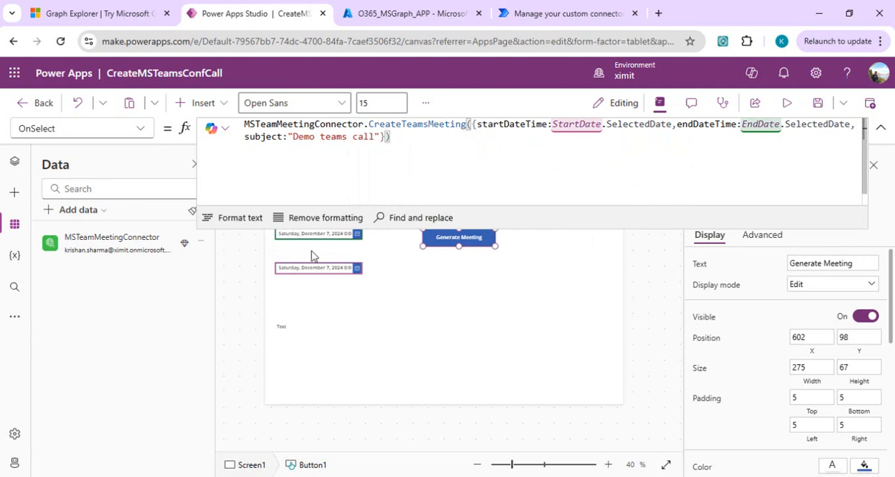
# Copy the startDateTime Text expression, through ".000000-07:00", from the msmeetingwithpowerapps Notepad file.
pyautogui.click(337, 238)
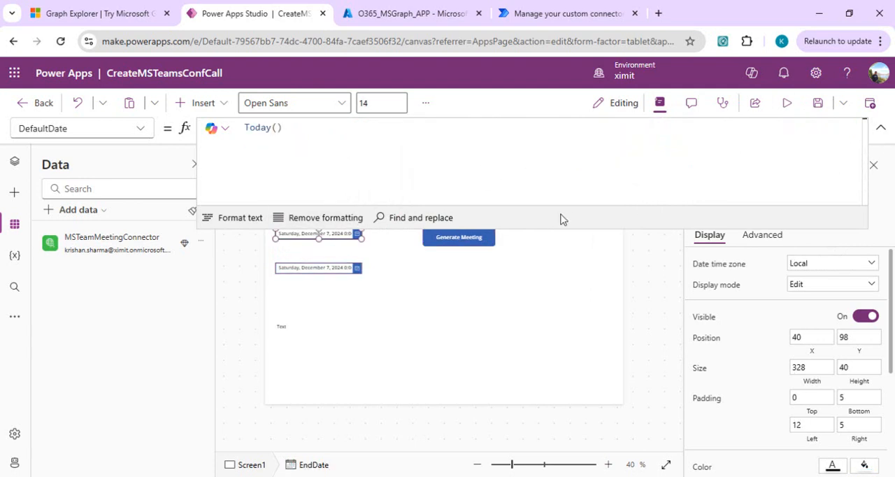
pyautogui.click(478, 241)
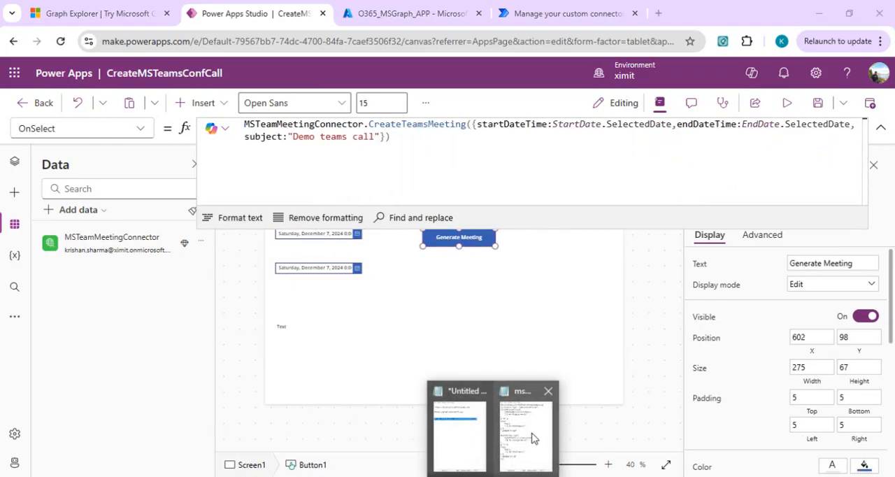
pyautogui.click(536, 434)
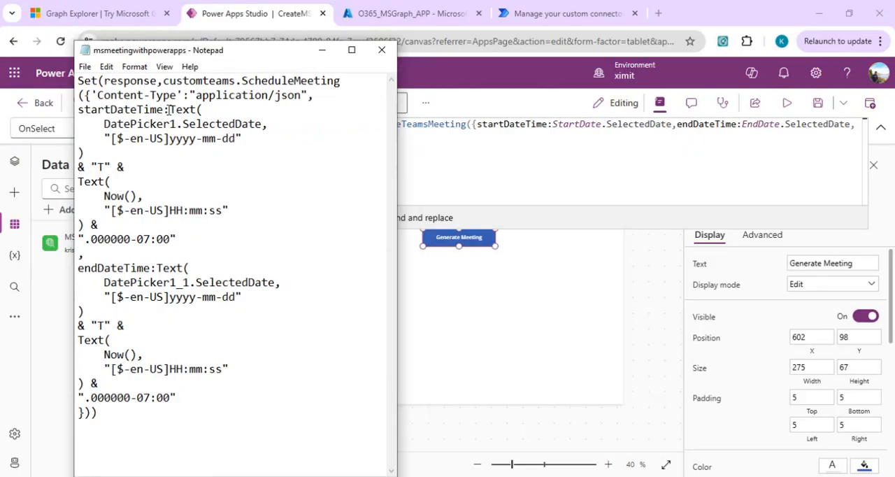
pyautogui.moveTo(168, 109); pyautogui.dragTo(174, 240)
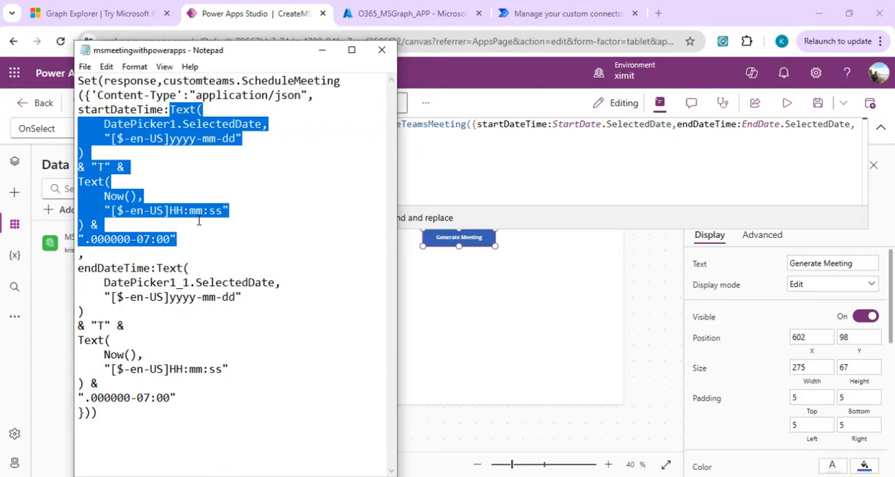
# Replace StartDate.SelectedDate in the button's OnSelect formula with the copied date-time Text expression.
pyautogui.click(545, 124)
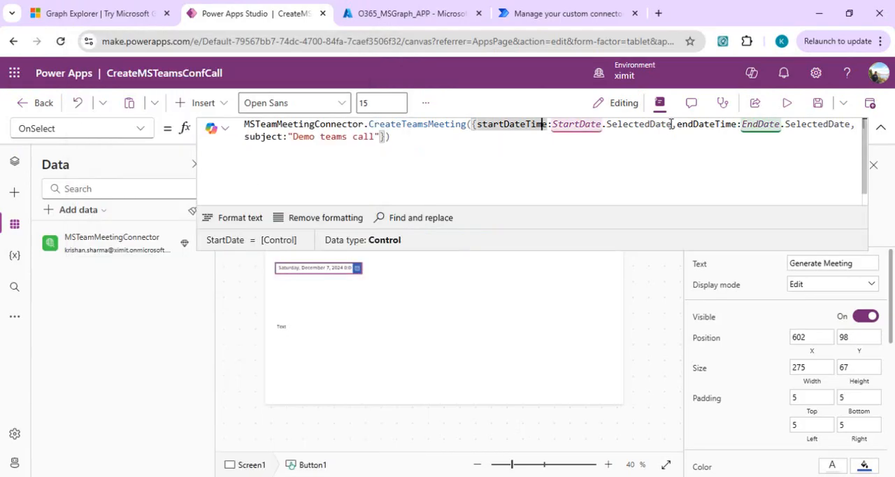
pyautogui.click(672, 128)
pyautogui.hotkey('shift', 'Left')
pyautogui.hotkey('shift', 'Left')
pyautogui.hotkey('shift', 'Left')
pyautogui.hotkey('shift', 'Left')
pyautogui.hotkey('shift', 'Left')
pyautogui.hotkey('shift', 'Left')
pyautogui.hotkey('shift', 'Left')
pyautogui.hotkey('shift', 'Left')
pyautogui.hotkey('shift', 'Left')
pyautogui.hotkey('shift', 'Left')
pyautogui.hotkey('shift', 'Left')
pyautogui.hotkey('shift', 'Left')
pyautogui.hotkey('shift', 'Left')
pyautogui.hotkey('shift', 'Left')
pyautogui.hotkey('shift', 'Left')
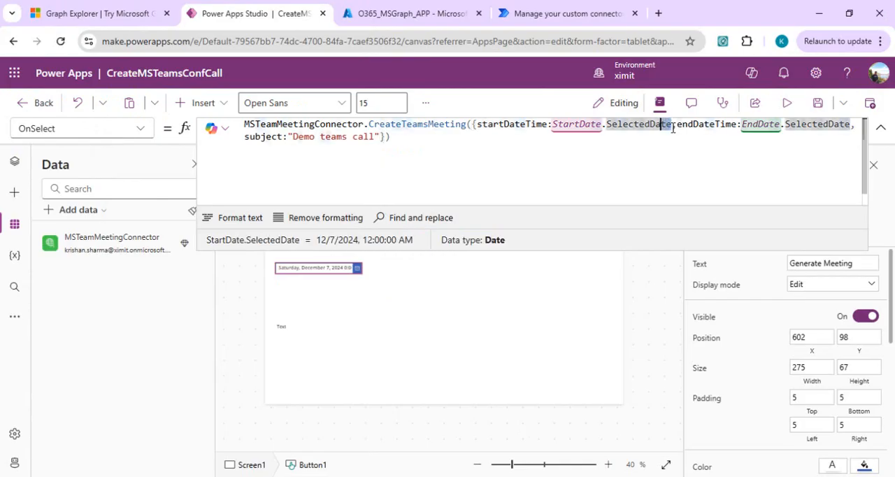
pyautogui.hotkey('shift', 'Left')
pyautogui.hotkey('shift', 'Left')
pyautogui.hotkey('shift', 'Left')
pyautogui.hotkey('shift', 'Left')
pyautogui.hotkey('shift', 'Left')
pyautogui.hotkey('shift', 'Left')
pyautogui.hotkey('shift', 'Left')
pyautogui.hotkey('ctrl', 'v')
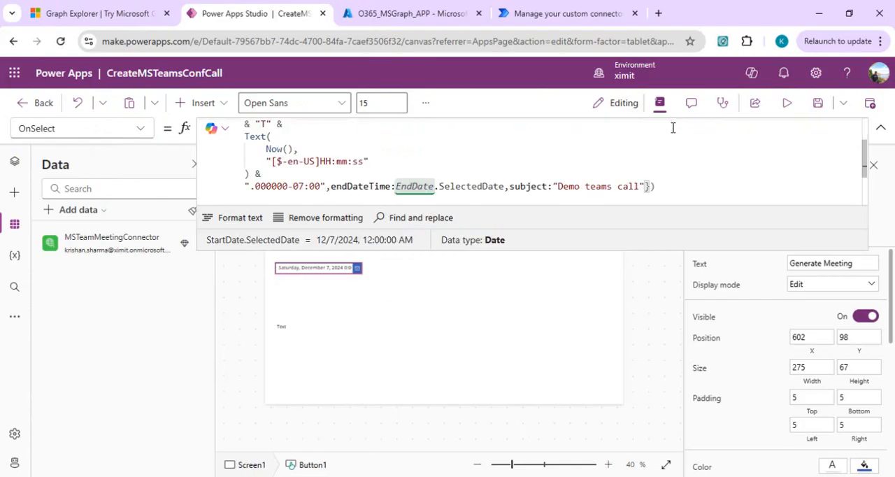
# Replace DatePicker1 with StartDate in the startDateTime expression of the button's OnSelect formula.
pyautogui.hotkey('ctrl', 'Home')
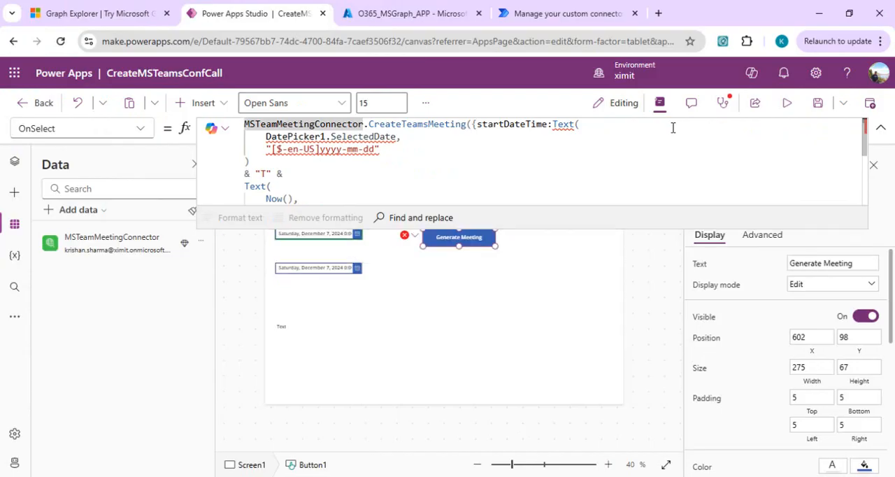
pyautogui.doubleClick(310, 137)
pyautogui.write('Sta')
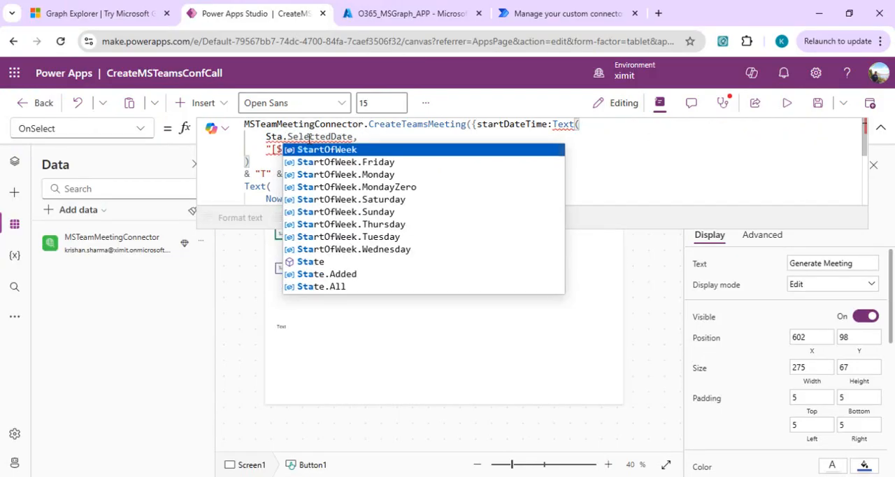
pyautogui.write('t')
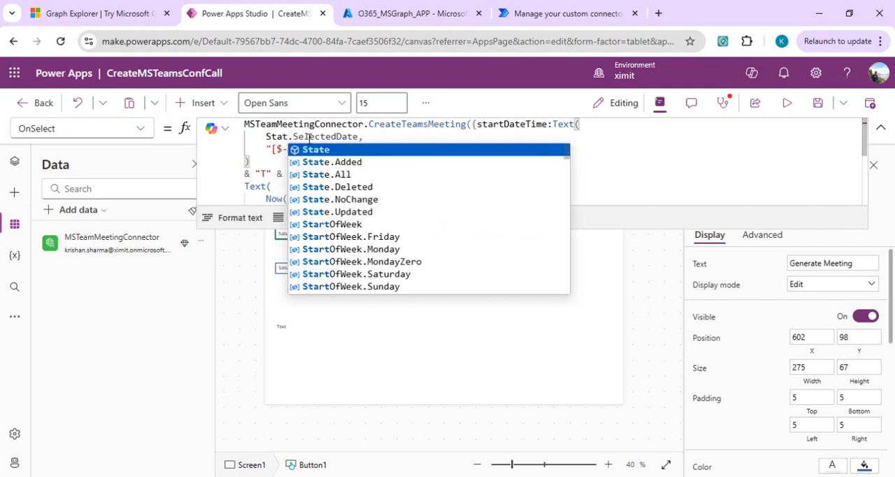
pyautogui.press('BackSpace')
pyautogui.write('rtDate')
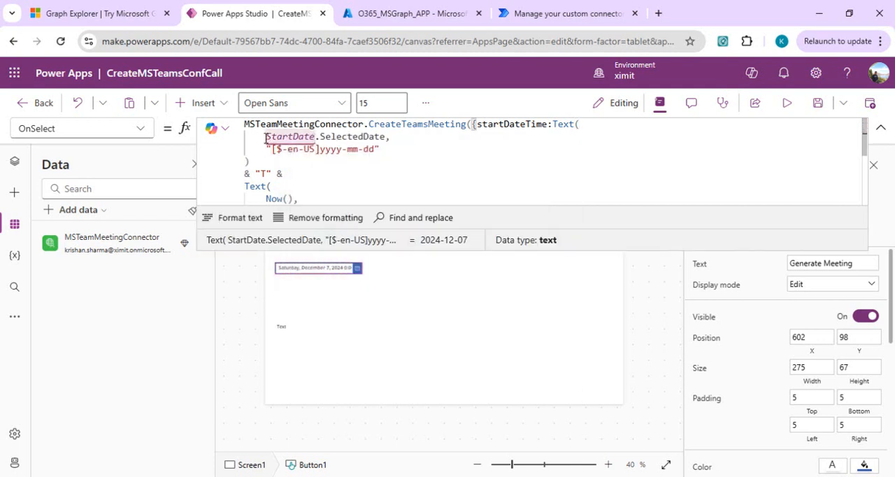
# Replace EndDate.SelectedDate in the endDateTime field with the same date-time Text expression used for startDateTime.
pyautogui.click(552, 125)
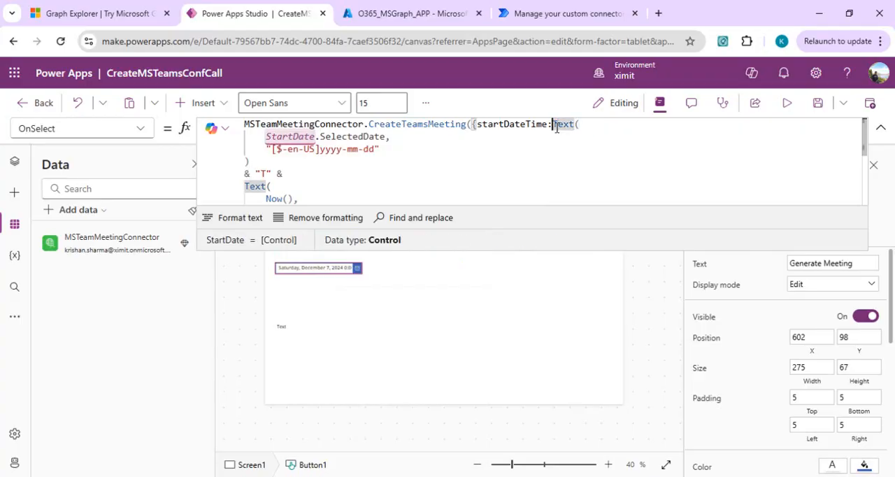
pyautogui.hotkey('ctrl', 'End')
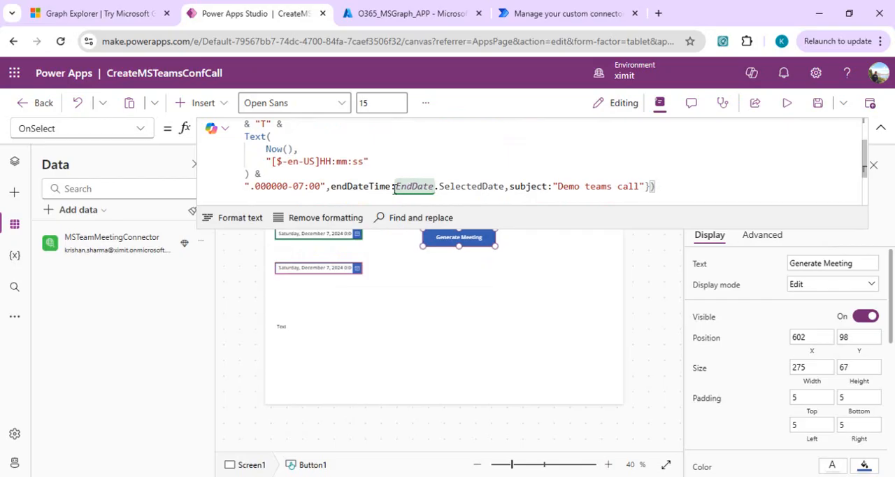
pyautogui.click(395, 190)
pyautogui.hotkey('shift', 'Right')
pyautogui.hotkey('shift', 'Right')
pyautogui.hotkey('shift', 'Right')
pyautogui.hotkey('shift', 'Right')
pyautogui.hotkey('shift', 'Right')
pyautogui.hotkey('shift', 'Right')
pyautogui.hotkey('shift', 'Right')
pyautogui.hotkey('shift', 'Right')
pyautogui.hotkey('shift', 'Right')
pyautogui.hotkey('shift', 'Right')
pyautogui.hotkey('shift', 'Right')
pyautogui.hotkey('shift', 'Right')
pyautogui.hotkey('shift', 'Right')
pyautogui.hotkey('shift', 'Right')
pyautogui.hotkey('shift', 'Right')
pyautogui.hotkey('shift', 'Right')
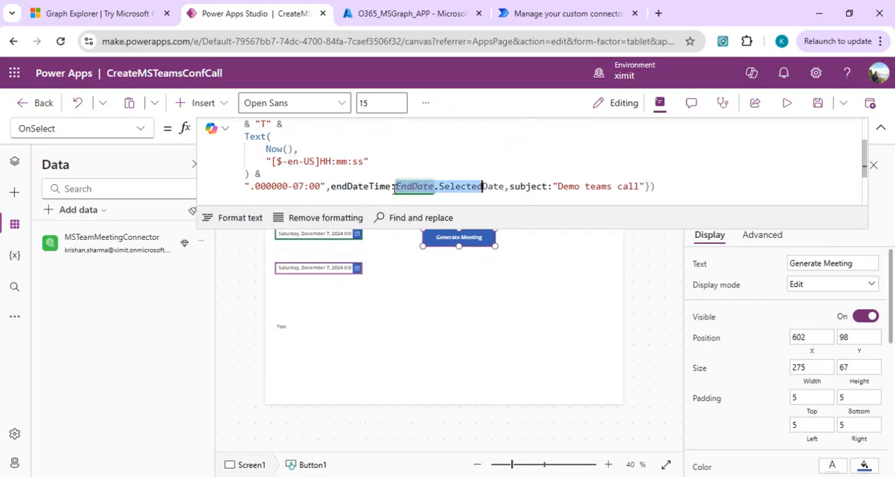
pyautogui.hotkey('shift', 'Right')
pyautogui.hotkey('shift', 'Right')
pyautogui.hotkey('shift', 'Right')
pyautogui.hotkey('shift', 'Right')
pyautogui.hotkey('shift', 'Right')
pyautogui.press('BackSpace')
pyautogui.press('BackSpace')
pyautogui.press('BackSpace')
pyautogui.press('BackSpace')
pyautogui.press('BackSpace')
pyautogui.press('BackSpace')
pyautogui.press('BackSpace')
pyautogui.press('BackSpace')
pyautogui.press('BackSpace')
pyautogui.press('BackSpace')
pyautogui.press('BackSpace')
pyautogui.press('BackSpace')
pyautogui.press('BackSpace')
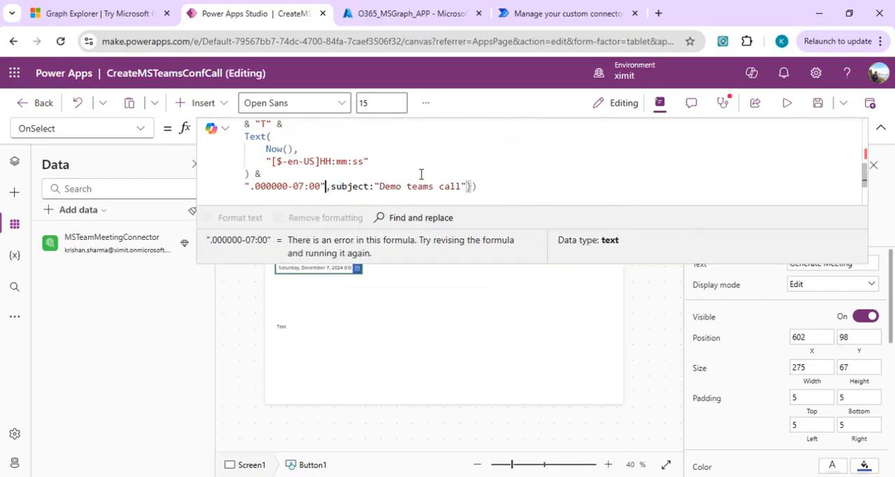
# Replace DatePicker1 with EndDate in the endDateTime expression.
pyautogui.click(368, 148)
pyautogui.press('Up')
pyautogui.press('Up')
pyautogui.press('Up')
pyautogui.press('Up')
pyautogui.press('Up')
pyautogui.press('Up')
pyautogui.press('Up')
pyautogui.press('Up')
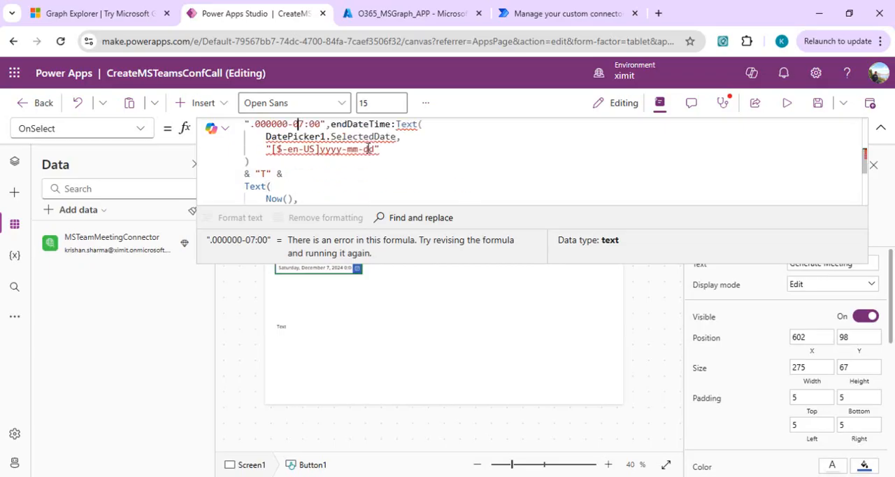
pyautogui.doubleClick(304, 173)
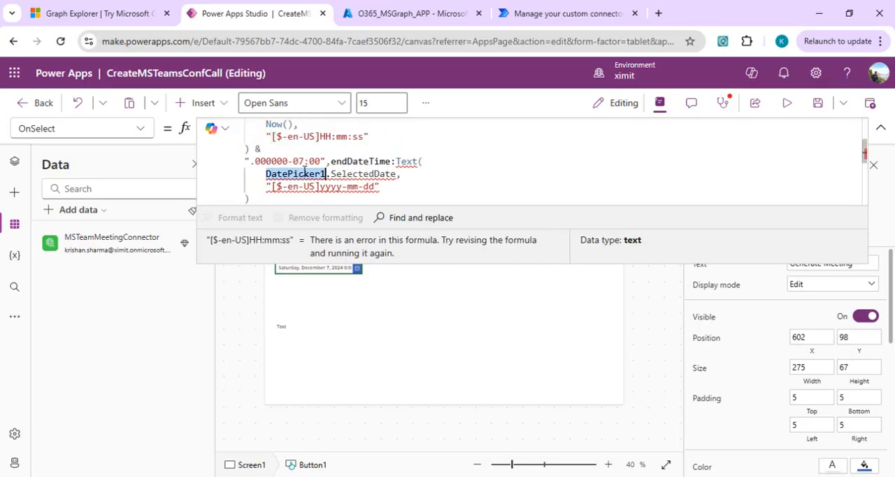
pyautogui.press('BackSpace')
pyautogui.write('End')
pyautogui.press('Tab')
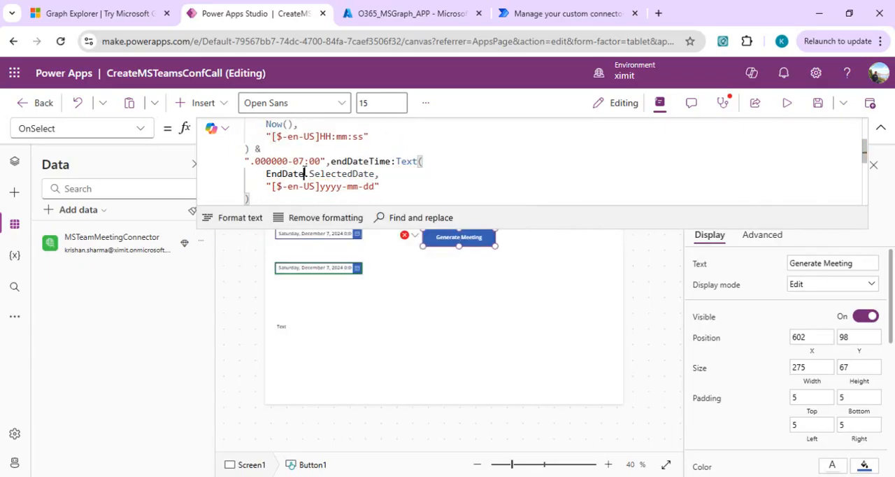
pyautogui.press('Down')
pyautogui.press('Down')
pyautogui.press('Down')
pyautogui.press('Down')
pyautogui.press('Down')
pyautogui.press('Down')
pyautogui.press('Down')
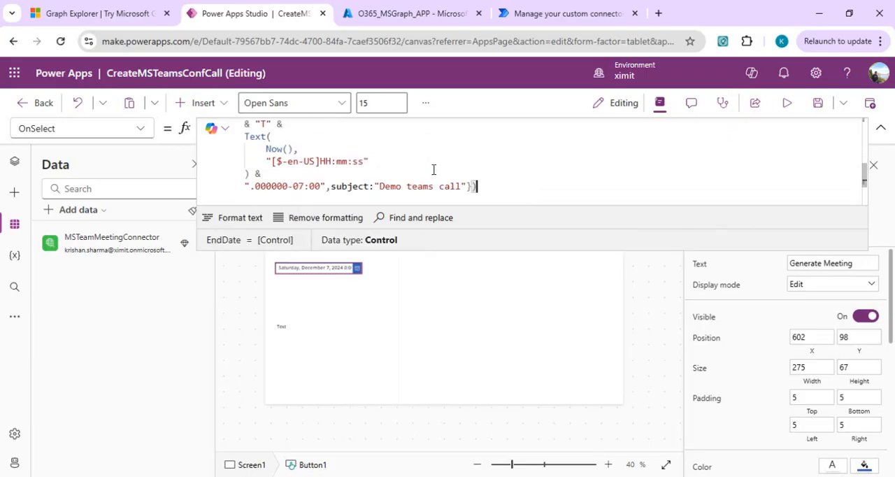
# Wrap the whole CreateTeamsMeeting call in Set(respone, …) to store its result in a variable, and collapse the formula editor.
pyautogui.hotkey('ctrl', 'Home')
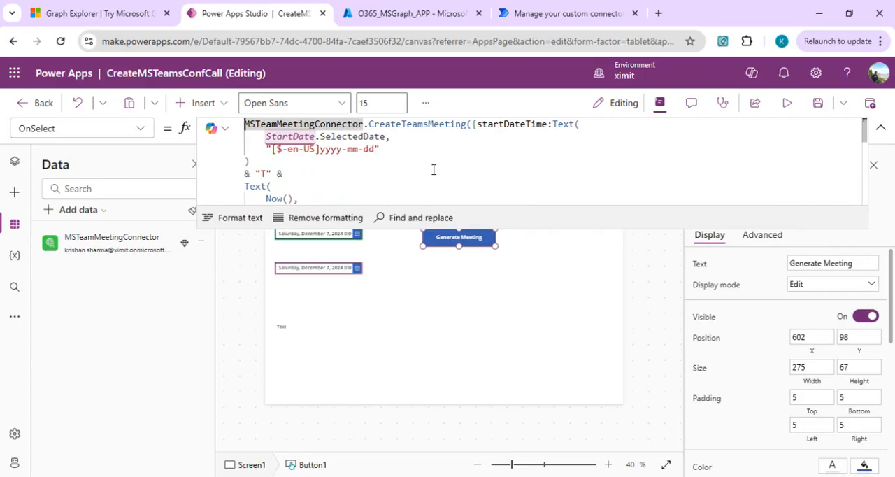
pyautogui.write('Set')
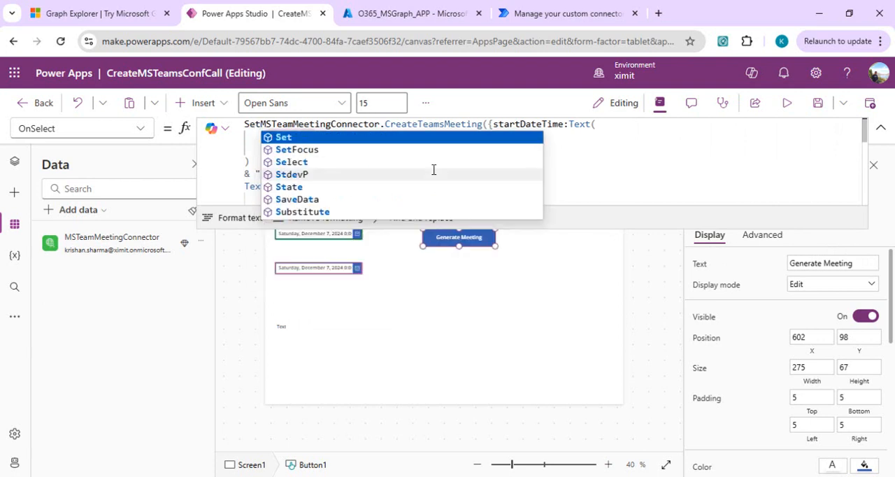
pyautogui.write('(respone,')
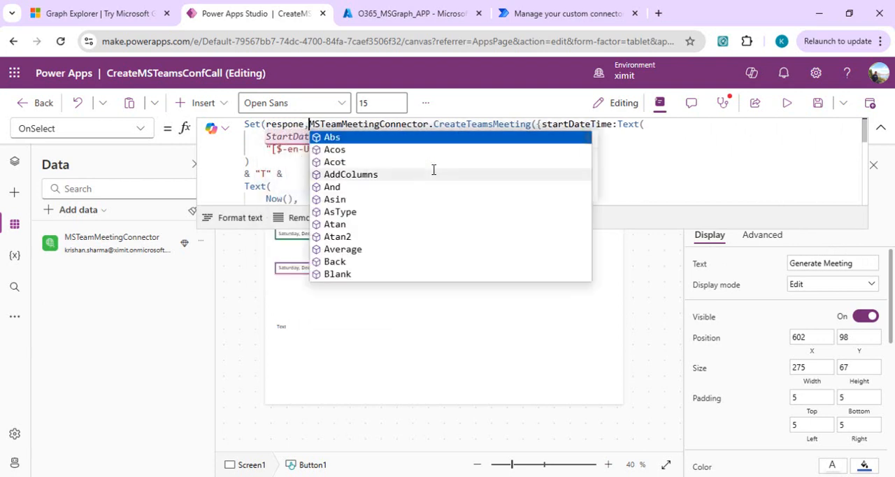
pyautogui.click(289, 175)
pyautogui.scroll(-2, 293, 175)
pyautogui.scroll(-4, 290, 181)
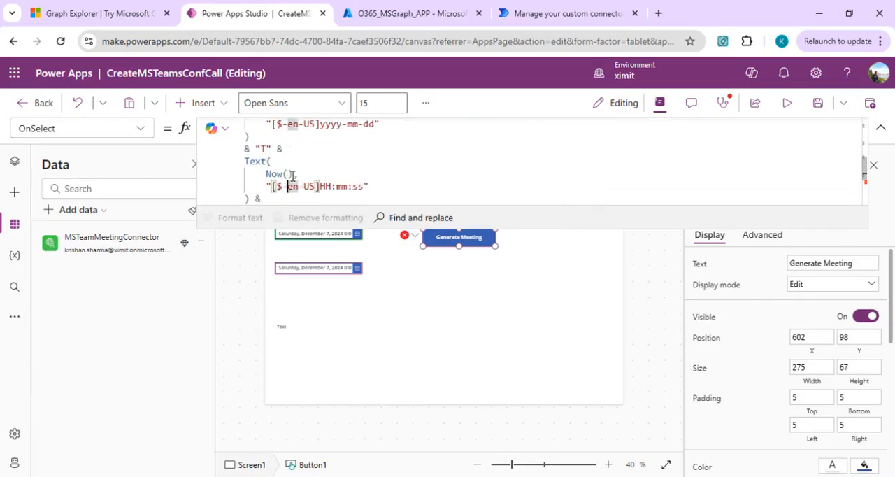
pyautogui.write(')')
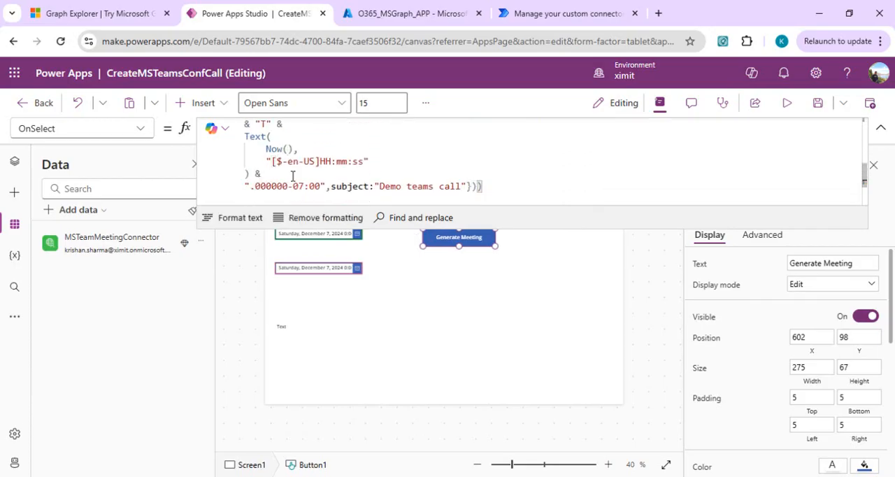
pyautogui.click(880, 128)
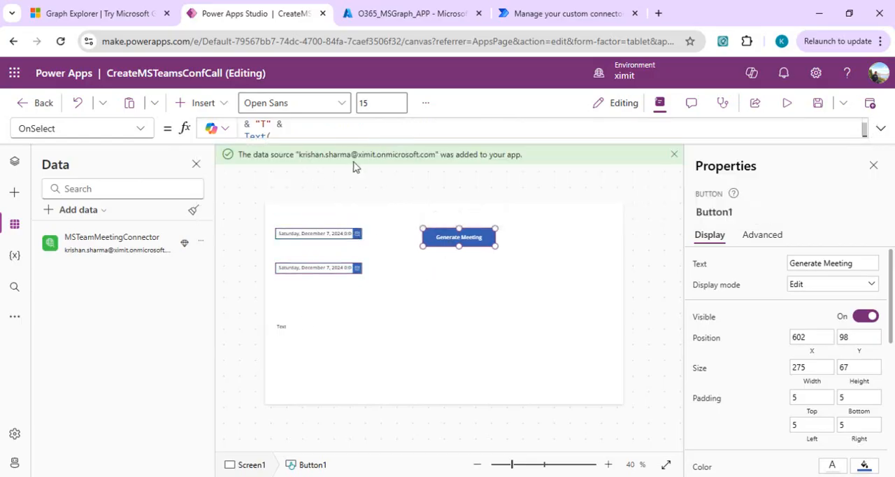
# Set the font size of the text label below the date pickers to 20.
pyautogui.click(329, 334)
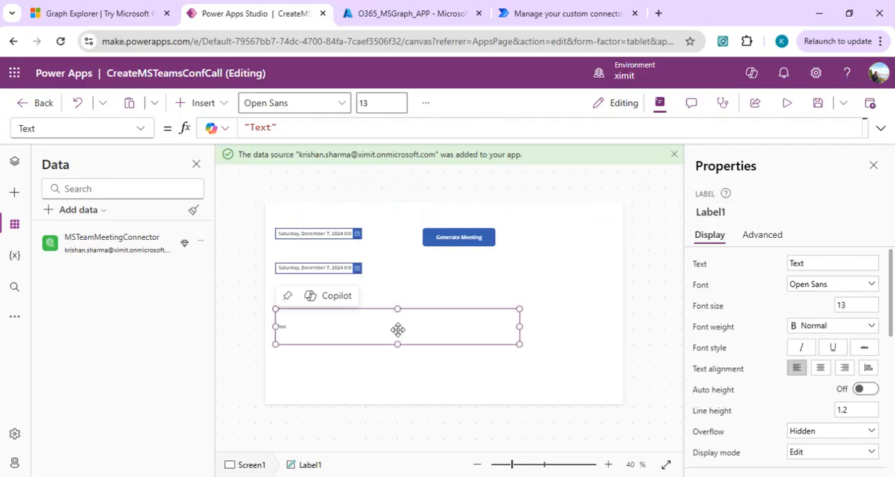
pyautogui.click(842, 306)
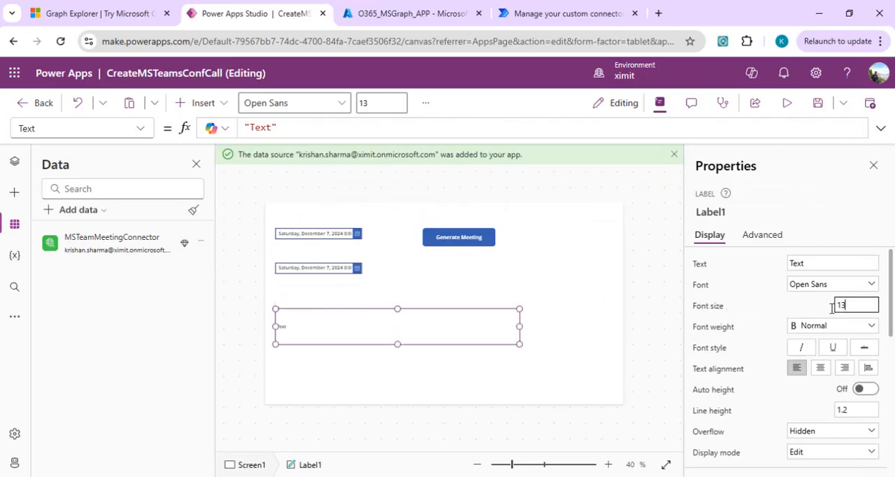
pyautogui.write('15')
pyautogui.press('BackSpace')
pyautogui.press('BackSpace')
pyautogui.write('20')
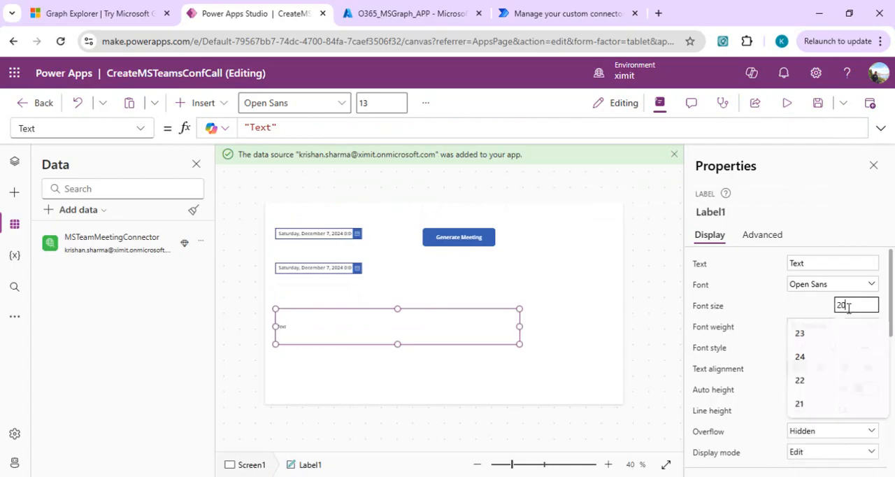
pyautogui.press('Return')
# Set the label's Text formula to JSON(respone).
pyautogui.moveTo(312, 124); pyautogui.dragTo(209, 131)
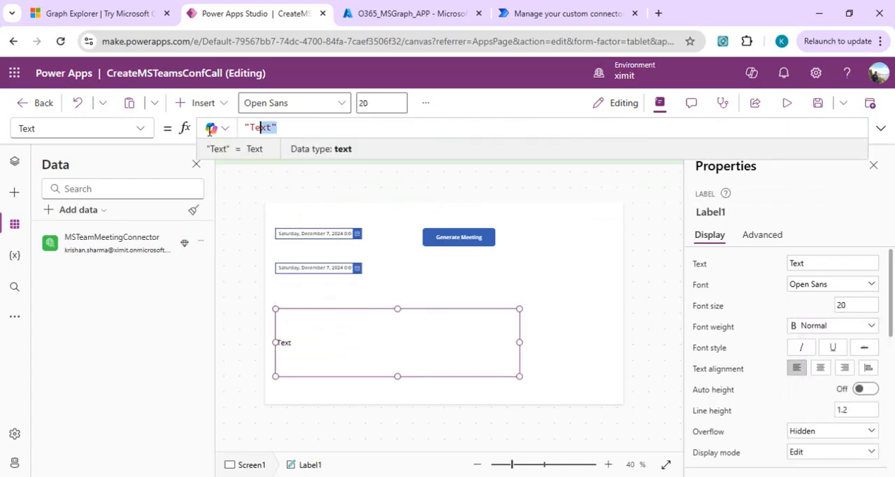
pyautogui.click(335, 133)
pyautogui.hotkey('ctrl', 'a')
pyautogui.write('JSON')
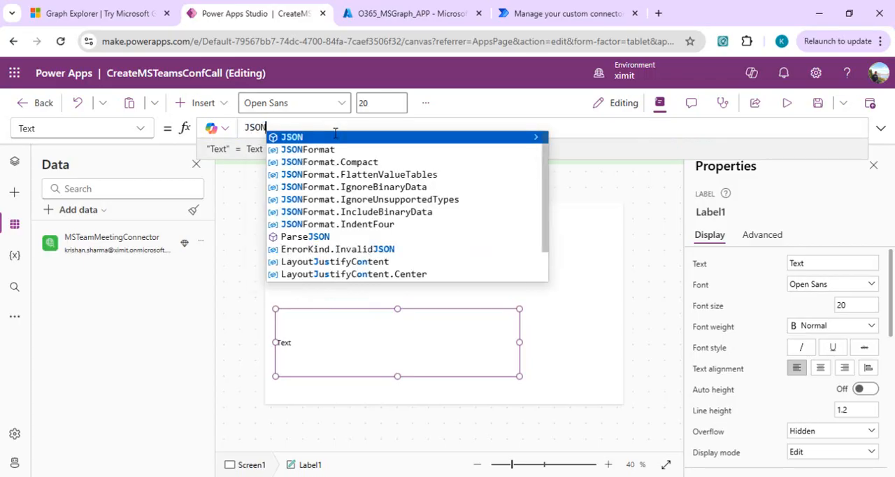
pyautogui.write('(respone)')
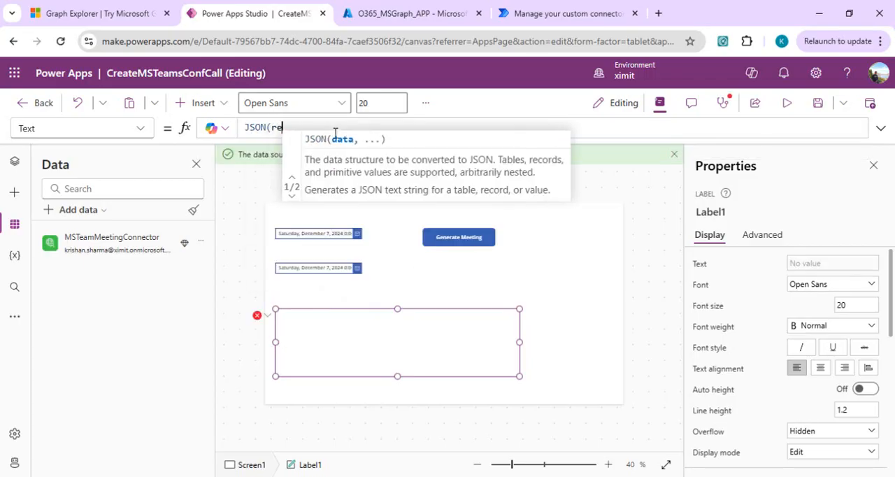
pyautogui.press('Left')
pyautogui.press('Left')
pyautogui.press('Left')
pyautogui.press('Left')
pyautogui.press('Left')
pyautogui.press('Left')
pyautogui.press('Left')
pyautogui.press('Left')
pyautogui.press('Left')
pyautogui.press('Left')
pyautogui.press('Left')
pyautogui.press('Left')
pyautogui.press('Left')
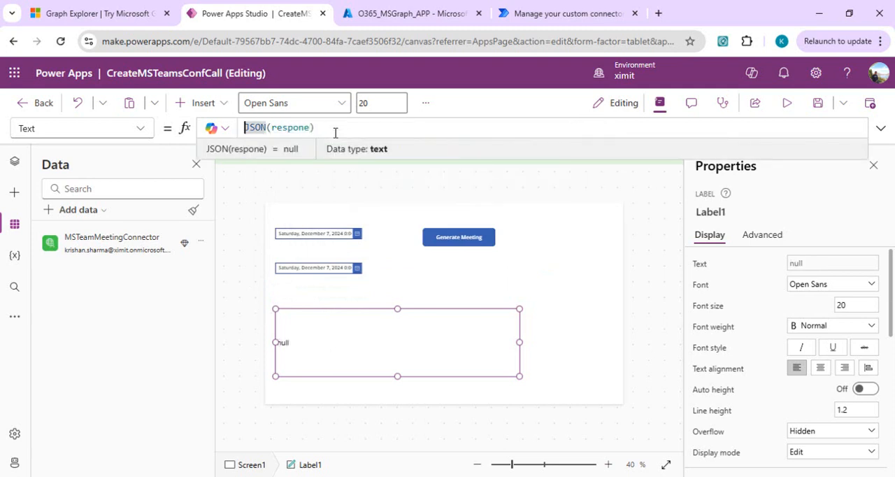
# Wrap the label's formula in ParseJSON so it reads ParseJSON(JSON(respone)).
pyautogui.write('Pars')
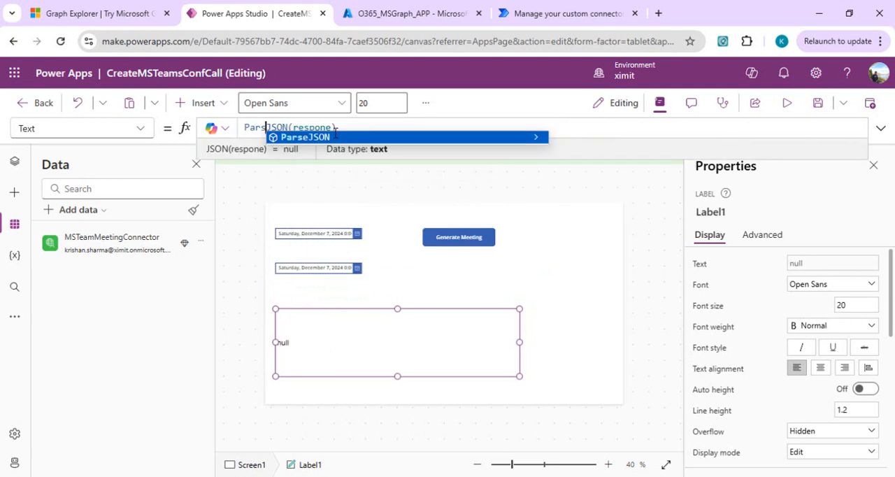
pyautogui.write('eJSON')
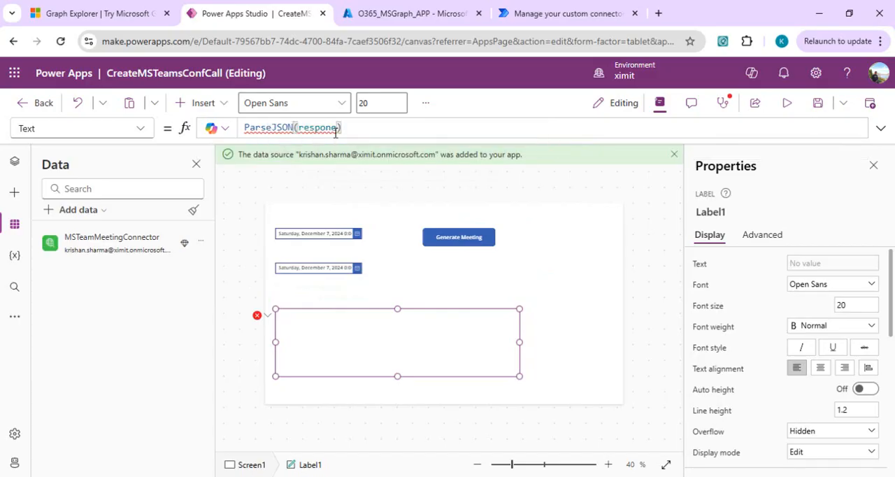
pyautogui.write('(JSON')
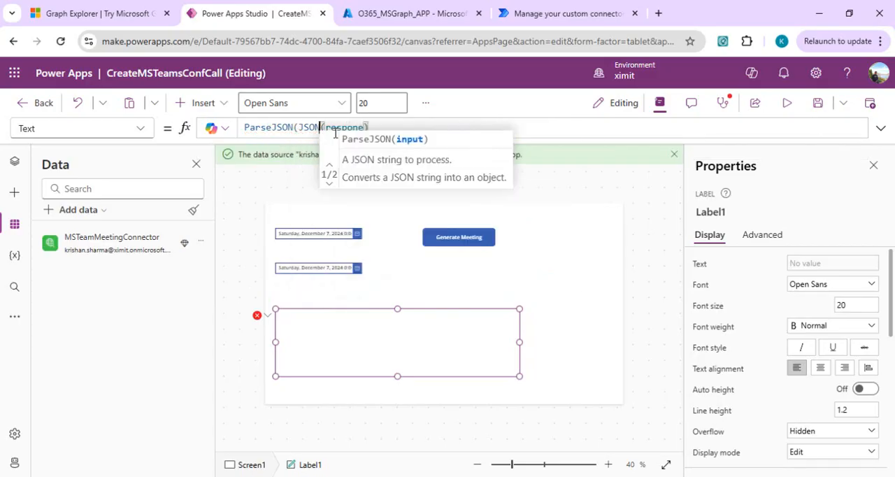
pyautogui.press('Right')
pyautogui.press('Right')
pyautogui.press('Right')
pyautogui.press('Right')
pyautogui.press('Right')
pyautogui.press('Right')
pyautogui.press('Right')
pyautogui.press('Right')
pyautogui.press('Right')
pyautogui.write(')')
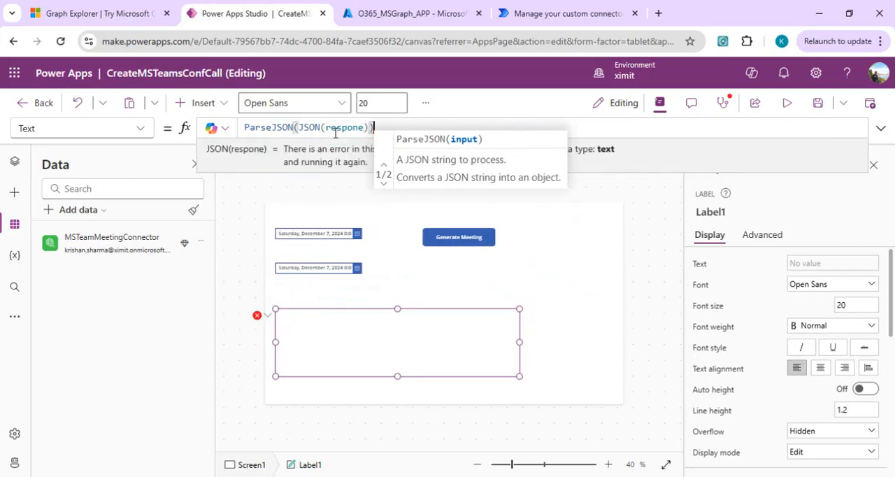
pyautogui.press('Left')
pyautogui.press('Left')
pyautogui.press('Left')
pyautogui.press('Left')
pyautogui.press('Left')
pyautogui.press('Left')
pyautogui.press('Left')
pyautogui.press('Left')
pyautogui.press('Left')
pyautogui.press('Left')
pyautogui.press('Left')
pyautogui.press('Left')
pyautogui.press('Left')
pyautogui.press('Left')
pyautogui.press('Left')
pyautogui.press('Left')
pyautogui.press('Left')
pyautogui.press('Left')
pyautogui.press('Left')
pyautogui.press('Left')
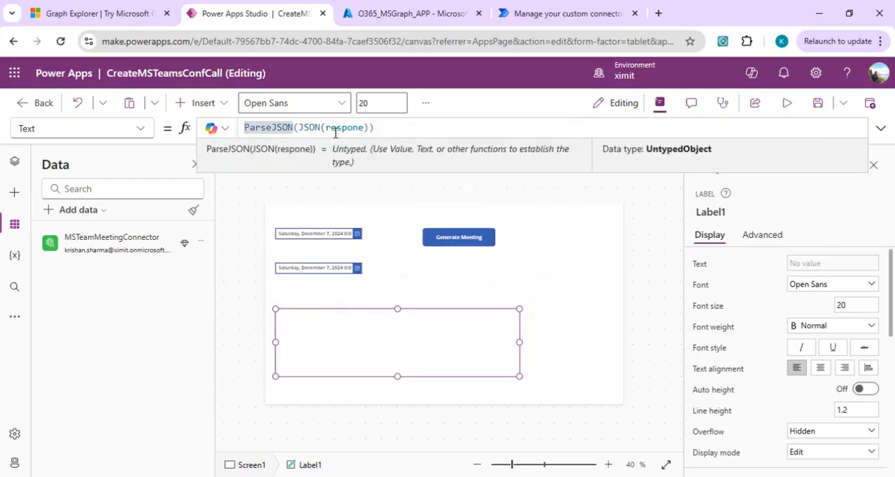
pyautogui.click(395, 131)
pyautogui.press('Left')
pyautogui.press('Left')
pyautogui.press('Left')
pyautogui.press('Left')
pyautogui.press('Left')
pyautogui.press('Left')
pyautogui.press('Left')
pyautogui.press('Left')
pyautogui.press('Left')
pyautogui.press('Left')
pyautogui.press('Left')
pyautogui.press('Left')
pyautogui.press('Left')
pyautogui.press('Left')
pyautogui.press('Left')
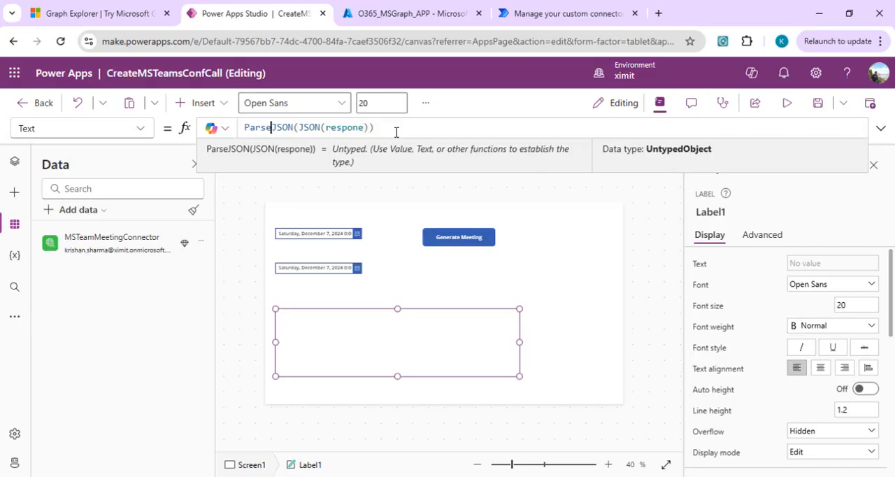
# Look up the name of the join link property in Graph Explorer's response preview and return to Power Apps Studio.
pyautogui.click(100, 14)
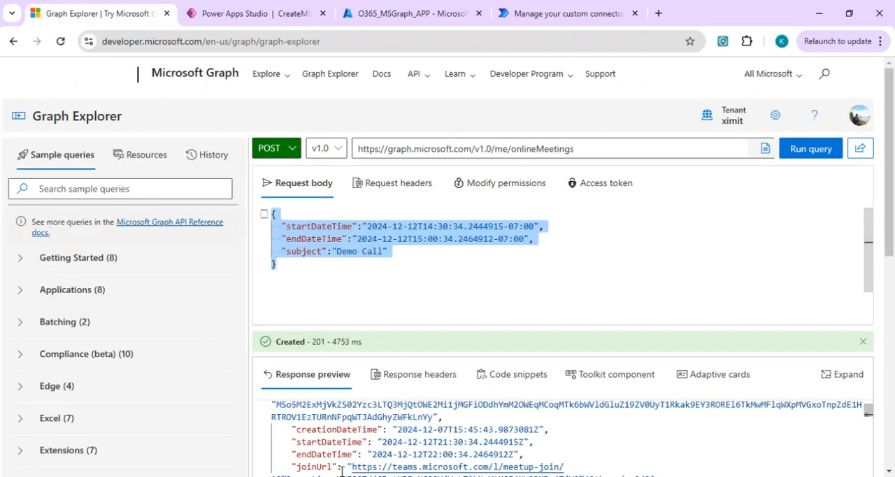
pyautogui.doubleClick(316, 465)
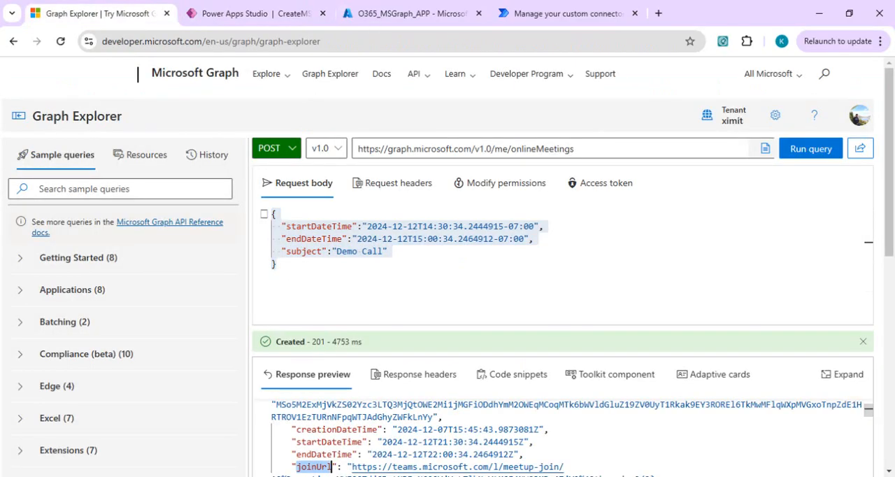
pyautogui.click(252, 13)
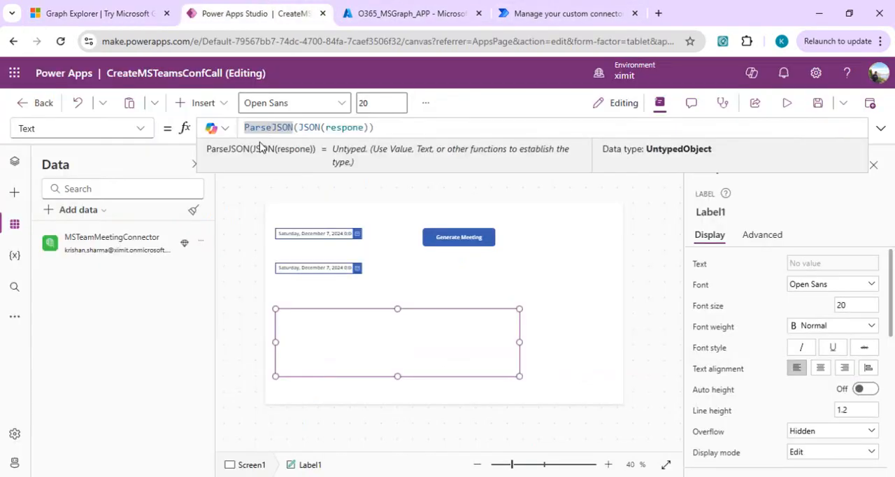
# Open a Text( call around the label's ParseJSON formula and append the property .joinURl after ParseJSON(JSON(respone)).
pyautogui.press('End')
pyautogui.press('Left')
pyautogui.press('Left')
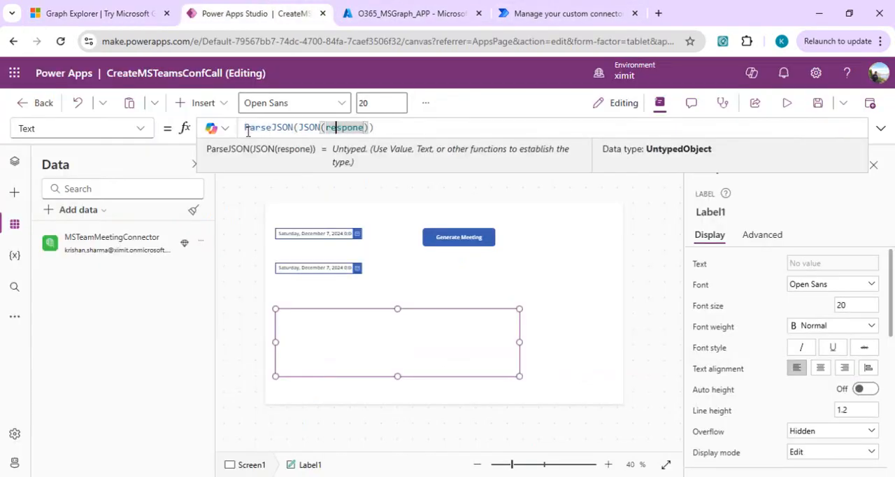
pyautogui.press('Home')
pyautogui.write('Text(')
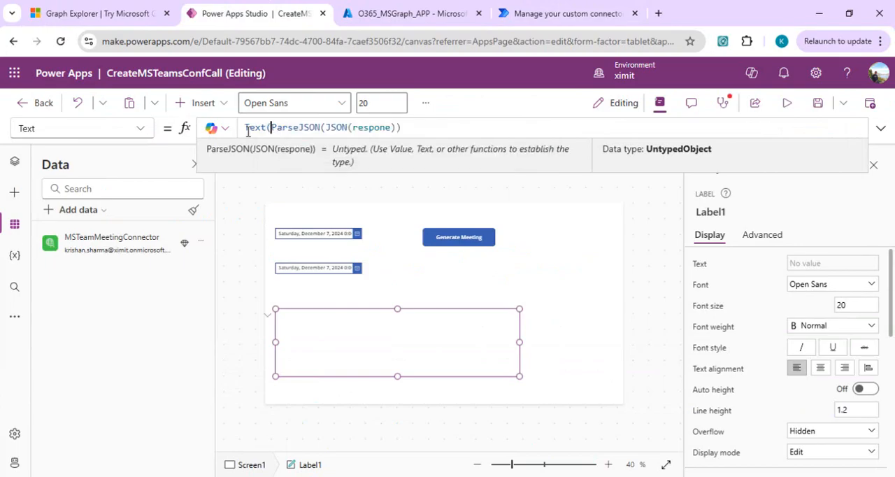
pyautogui.press('End')
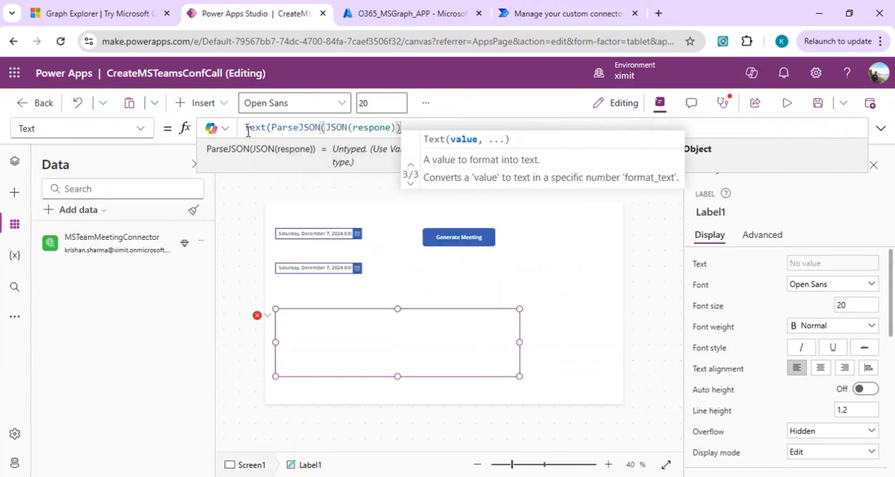
pyautogui.write(',')
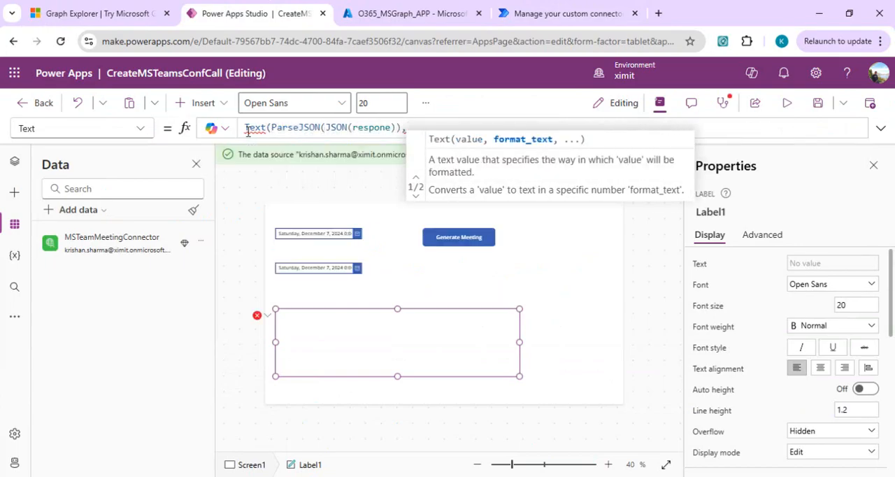
pyautogui.press('BackSpace')
pyautogui.write('.')
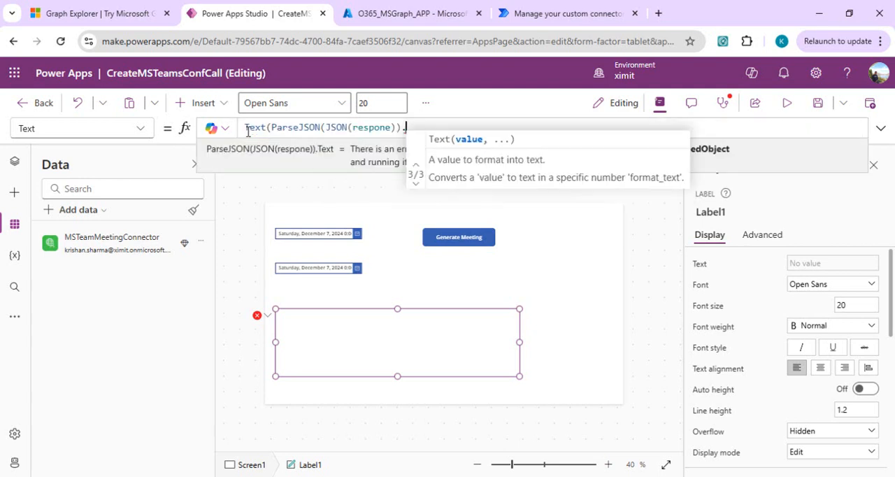
pyautogui.write('joinURl')
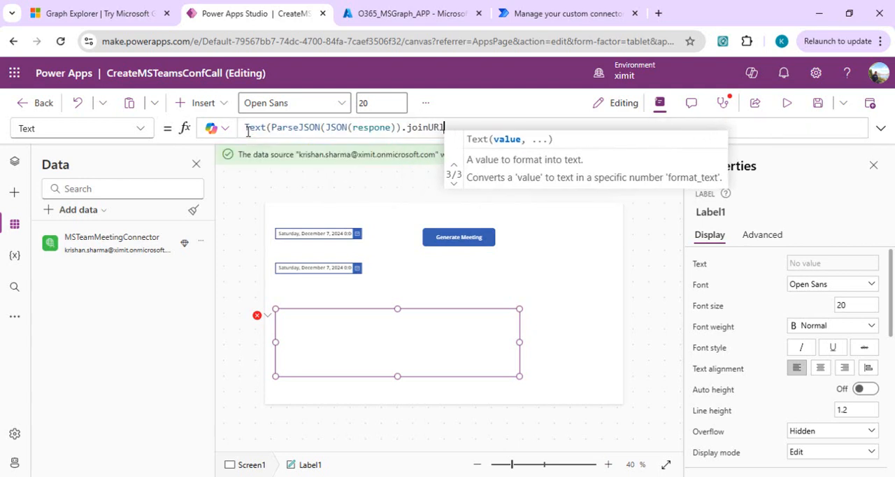
# Check the property's spelling in Graph Explorer and complete the label's formula in Power Apps as Text(ParseJSON(JSON(respone)).joinUrl).
pyautogui.click(99, 8)
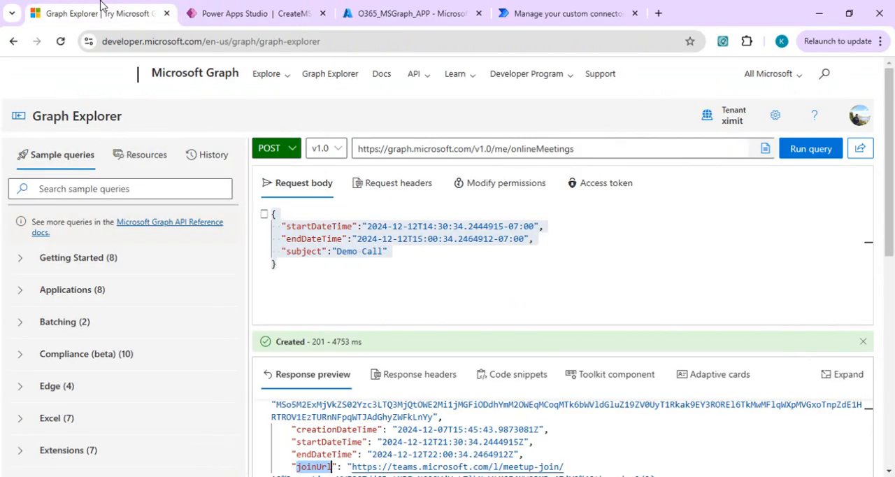
pyautogui.click(255, 13)
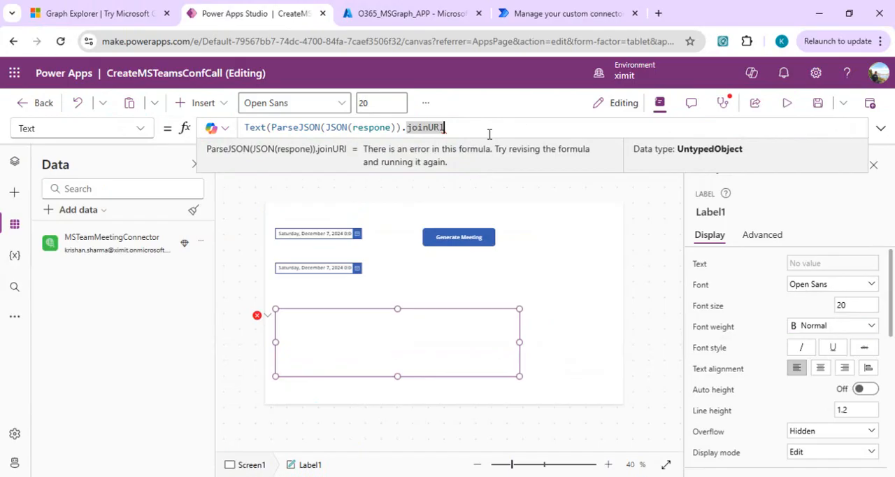
pyautogui.press('BackSpace')
pyautogui.write('r')
pyautogui.press('Right')
pyautogui.write(')')
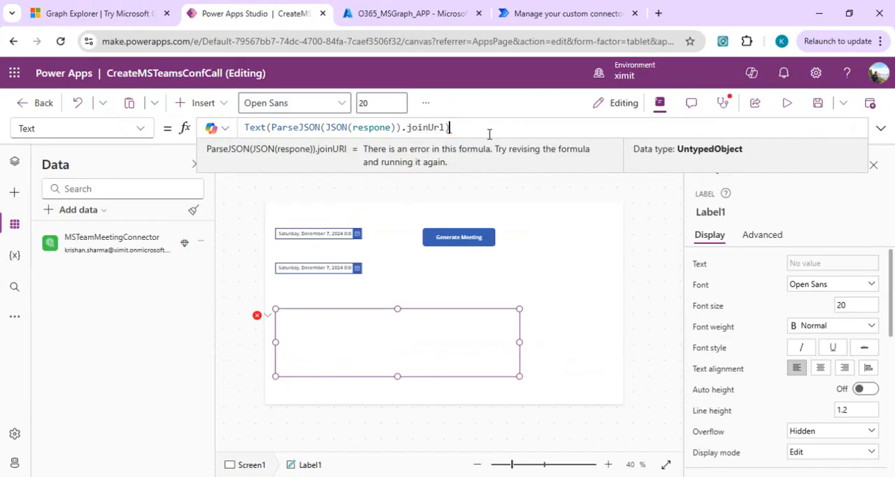
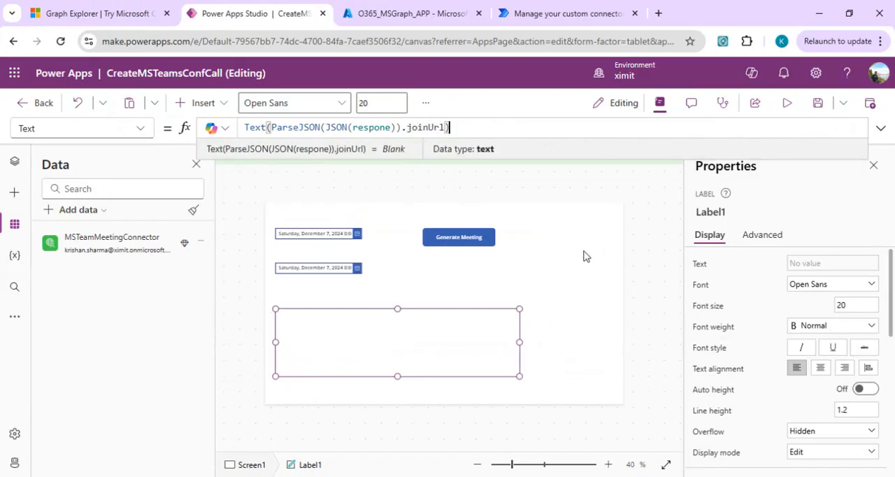
# Preview the app and pick December 8, 2024 as the start date and December 9, 2024 as the end date.
pyautogui.click(788, 104)
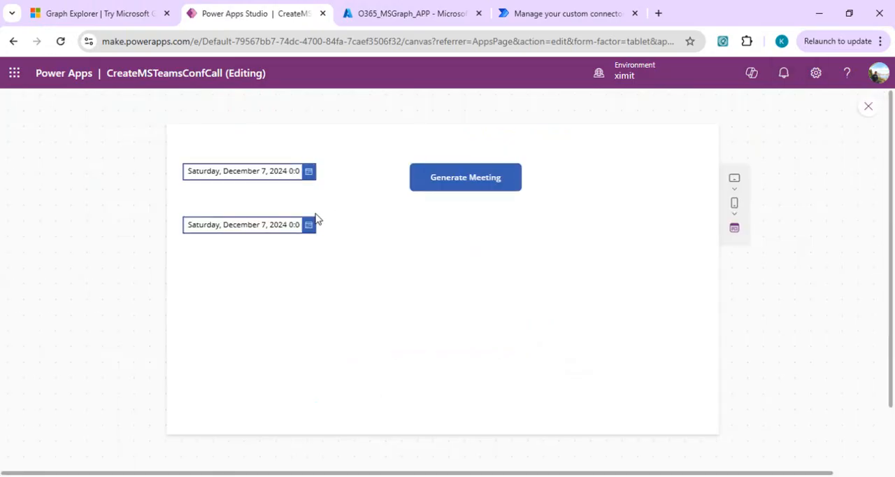
pyautogui.click(308, 172)
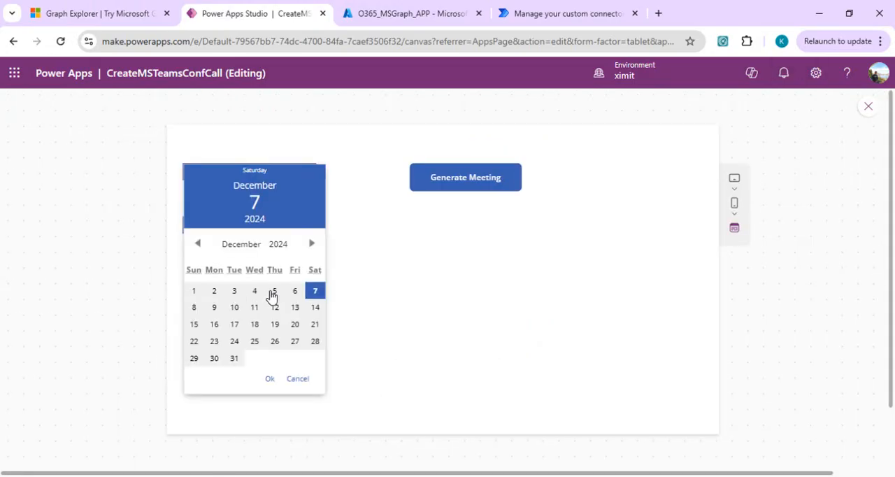
pyautogui.click(198, 308)
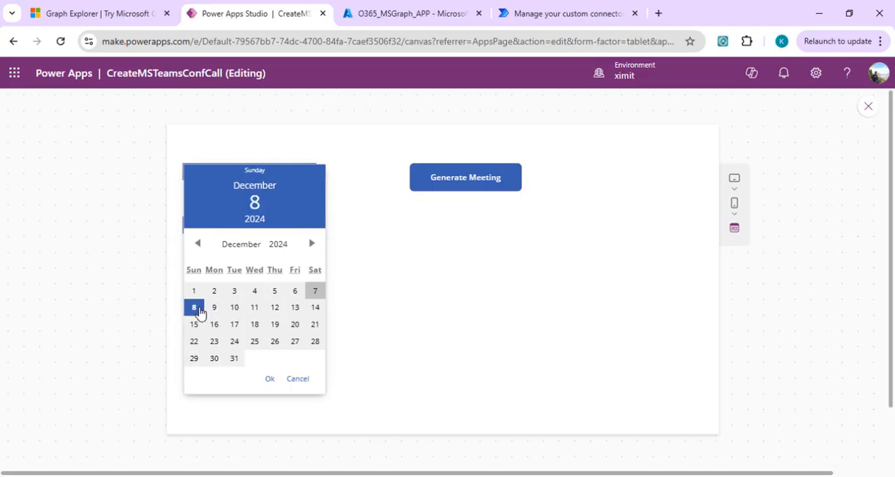
pyautogui.click(269, 379)
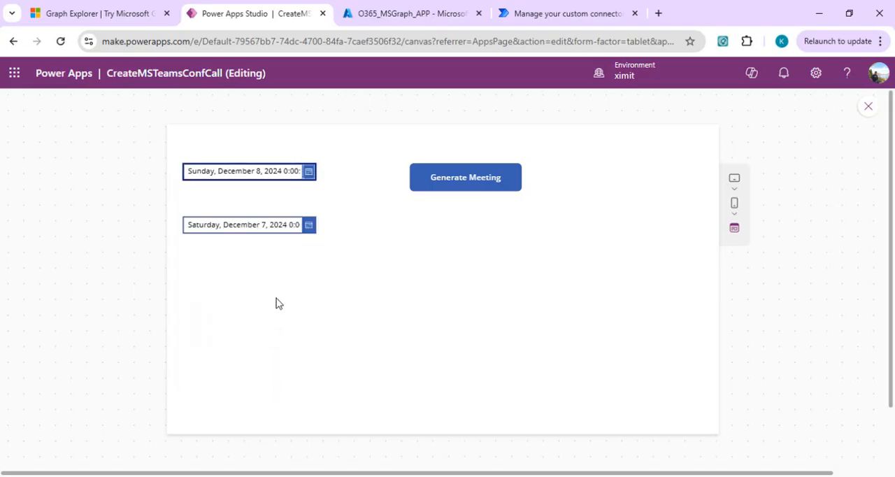
pyautogui.click(308, 225)
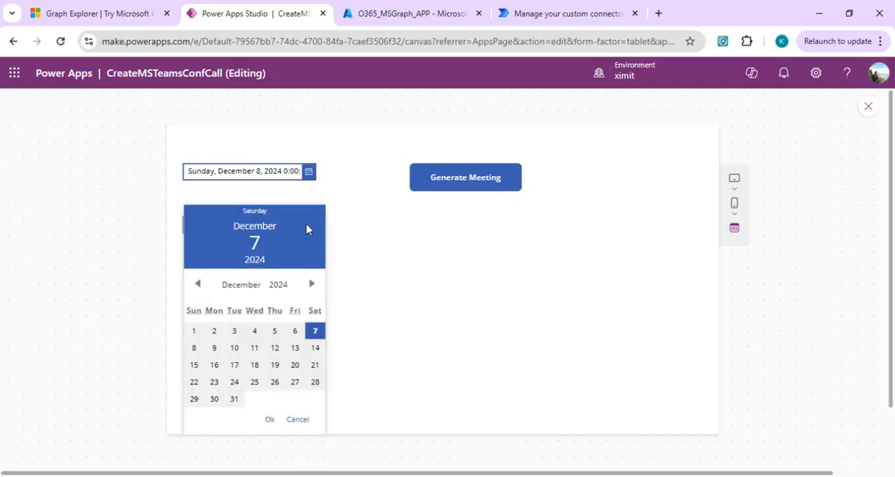
pyautogui.click(215, 348)
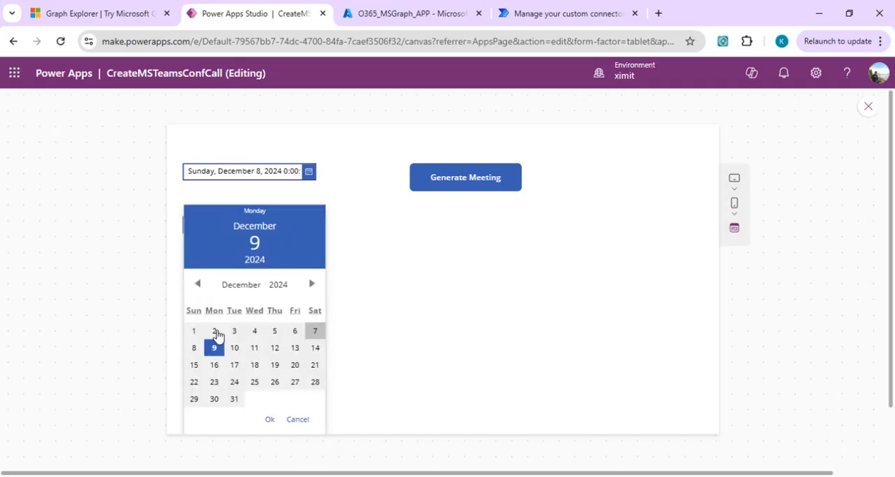
pyautogui.click(269, 419)
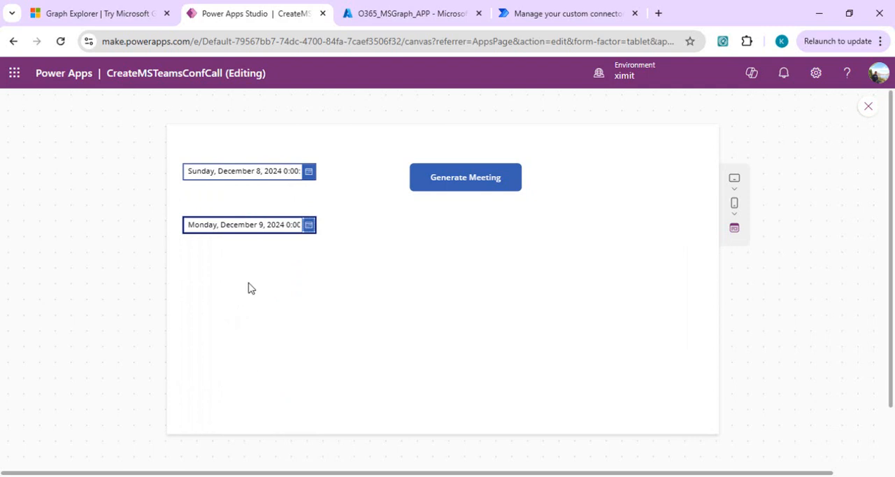
# Try to generate a meeting in the preview and return to editing the app.
pyautogui.click(469, 180)
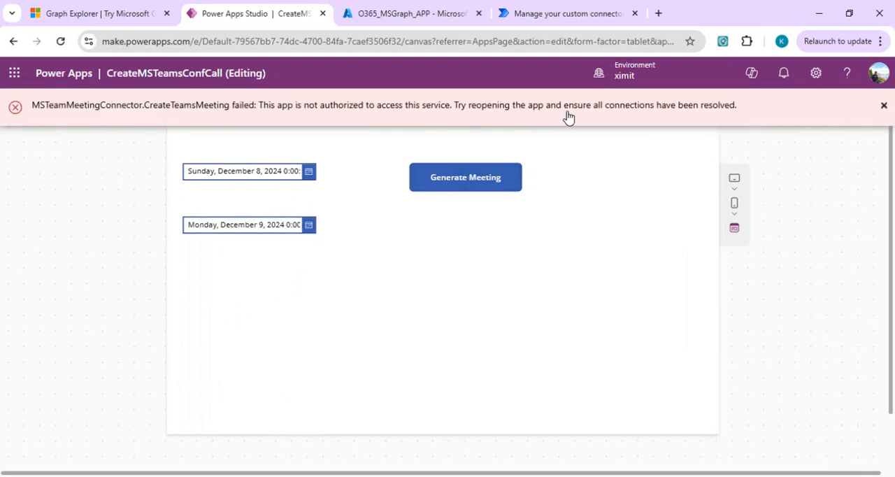
pyautogui.click(883, 106)
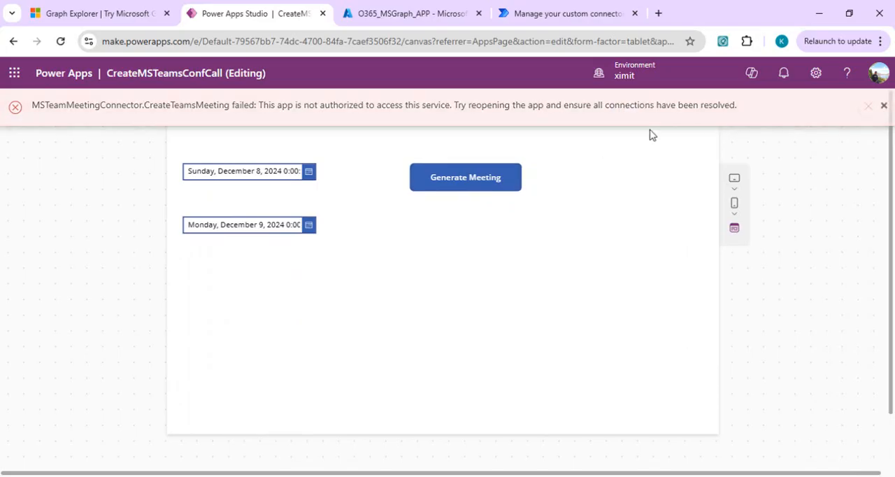
pyautogui.click(883, 105)
pyautogui.click(867, 105)
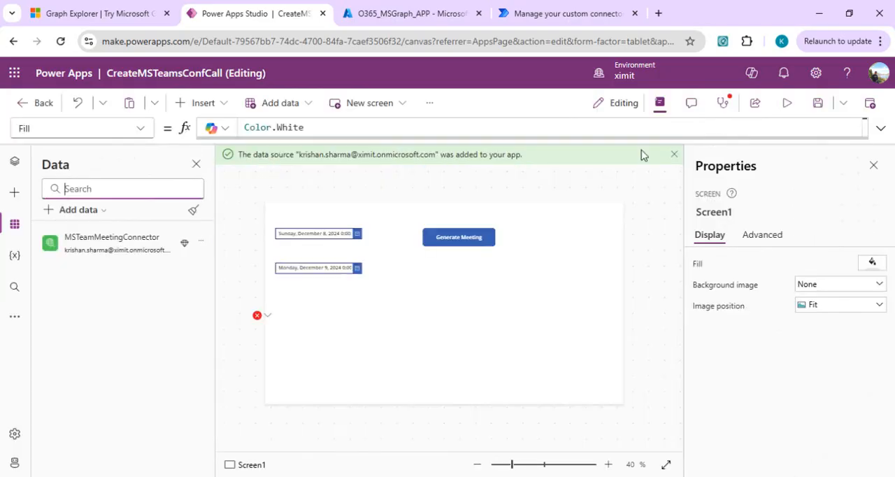
# Save the CreateMSTeamsConfCall app and leave the editor so the app can be reopened.
pyautogui.click(815, 111)
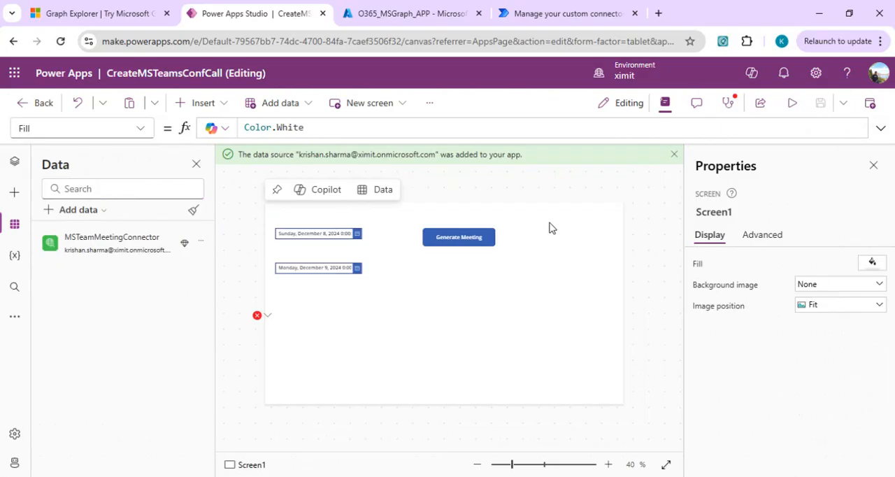
pyautogui.click(43, 110)
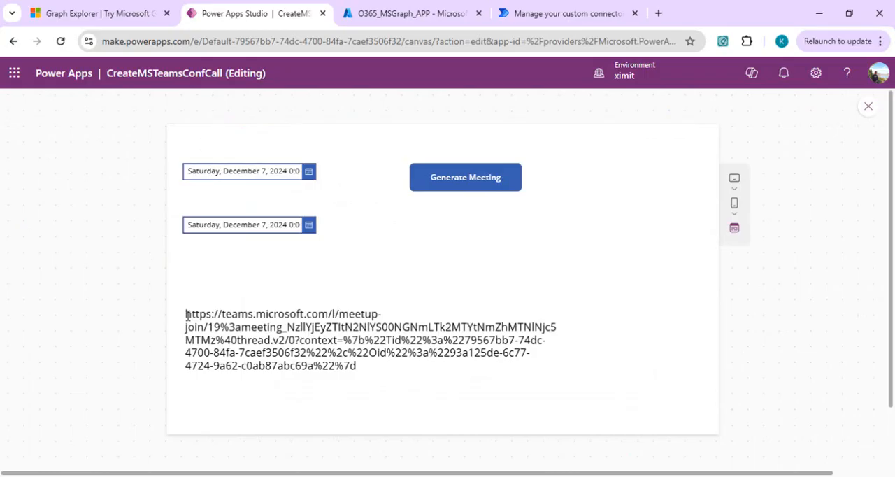
# Examine the generated Teams join link in the preview's label by highlighting its full text, and close the preview.
pyautogui.moveTo(187, 315); pyautogui.dragTo(376, 367)
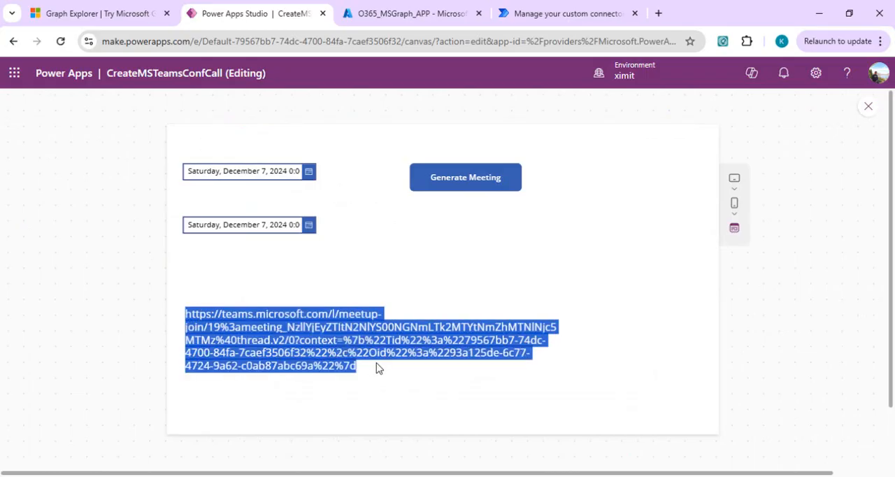
pyautogui.click(868, 107)
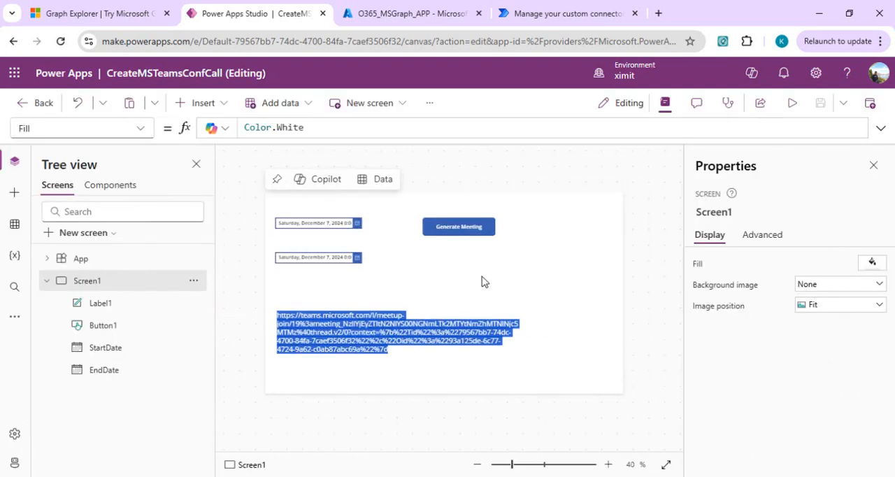
# Insert a button on Screen1 and place it below the Generate Meeting button at X 602, Y 230.
pyautogui.click(227, 104)
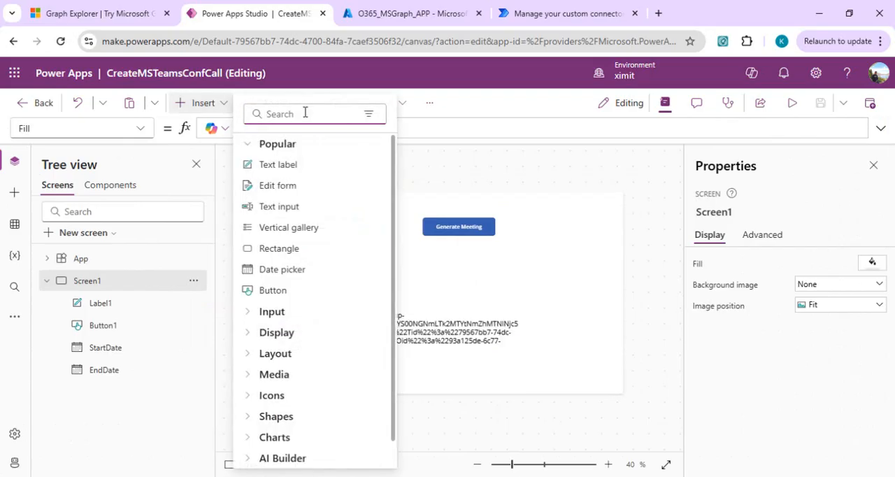
pyautogui.write('bu')
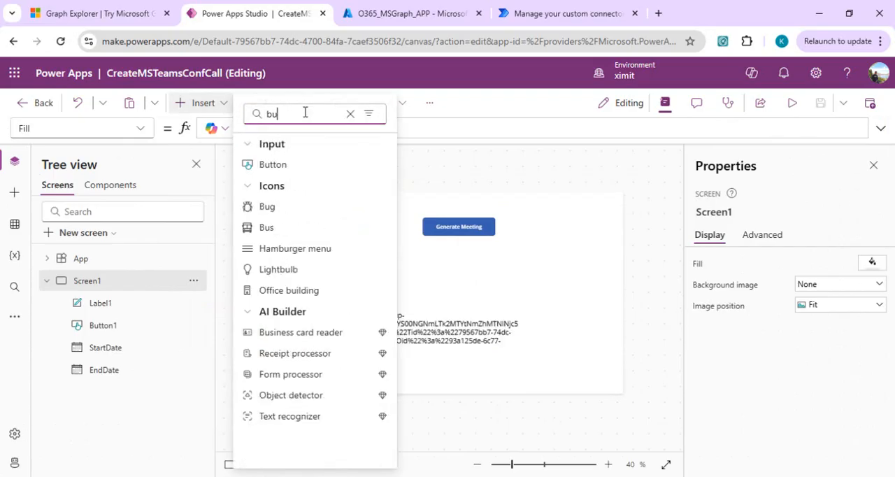
pyautogui.click(277, 167)
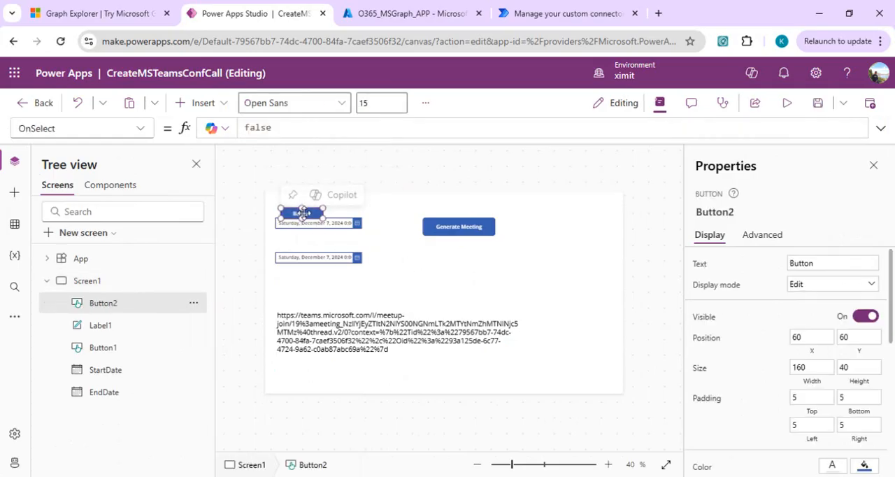
pyautogui.moveTo(302, 210); pyautogui.dragTo(444, 259)
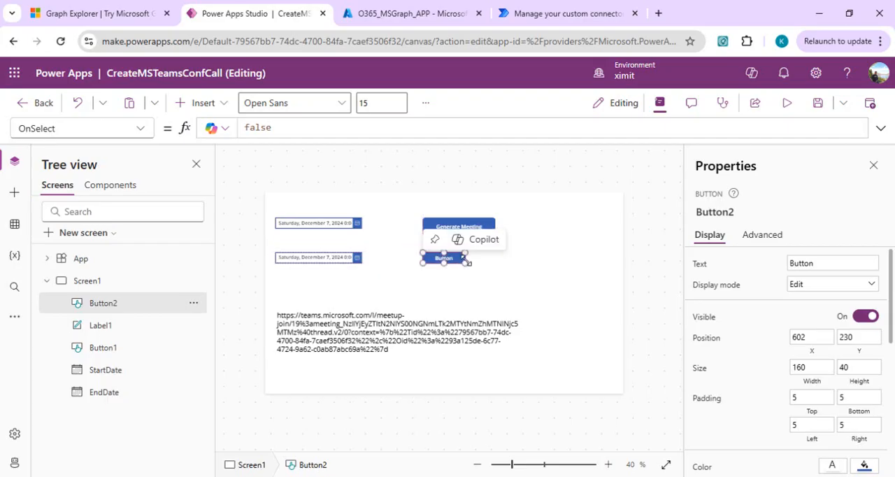
# Enlarge the new button to 260 wide by 67 high and set its text to Send Link.
pyautogui.click(482, 271)
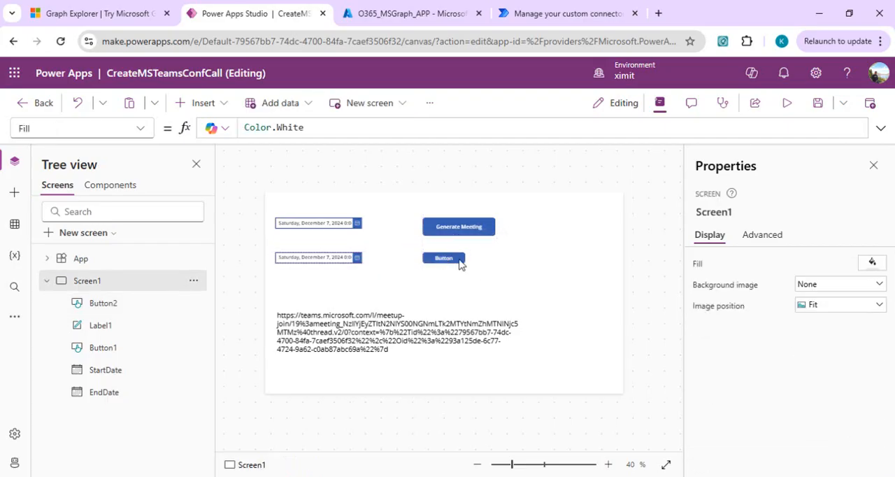
pyautogui.click(460, 264)
pyautogui.moveTo(465, 265); pyautogui.dragTo(489, 270)
pyautogui.click(802, 262)
pyautogui.doubleClick(801, 263)
pyautogui.write('Send Link')
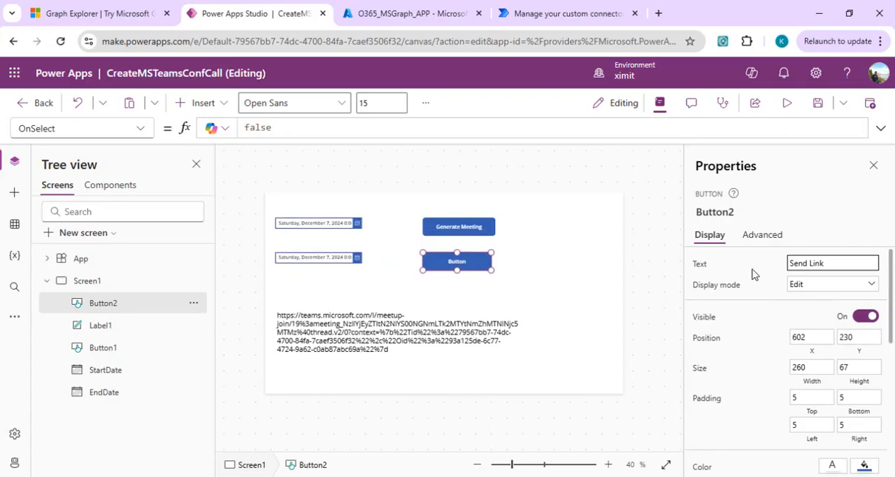
pyautogui.click(752, 270)
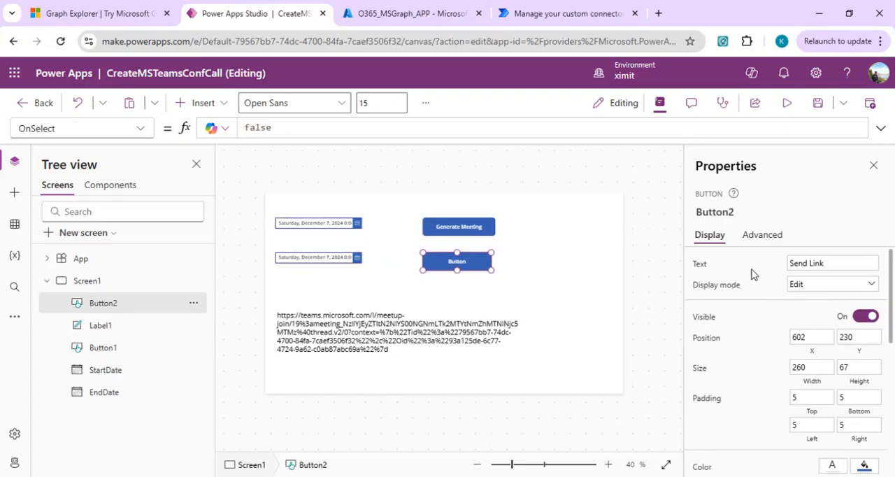
# Add Office 365 Outlook to the app as a data source, using the first existing connection listed.
pyautogui.click(458, 225)
pyautogui.click(475, 269)
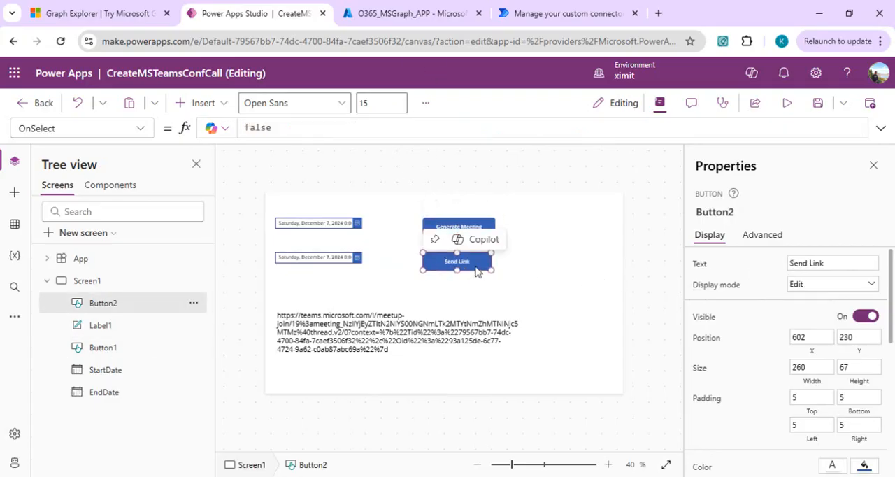
pyautogui.click(292, 129)
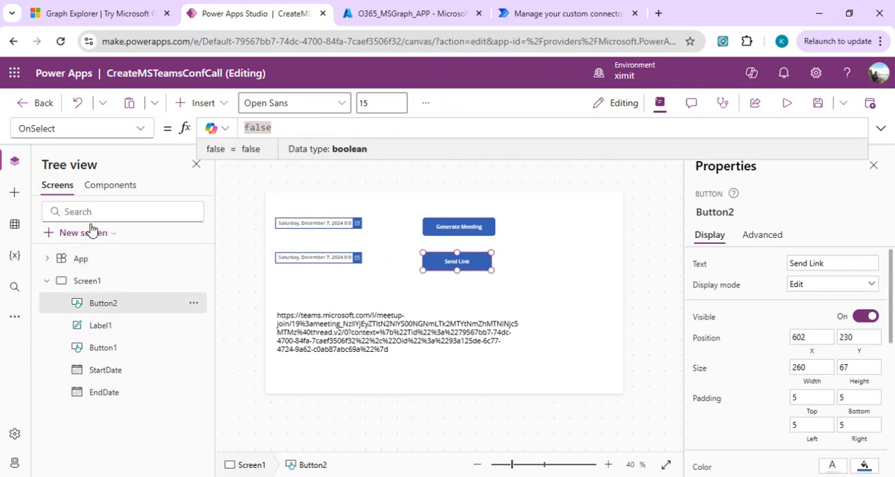
pyautogui.click(14, 225)
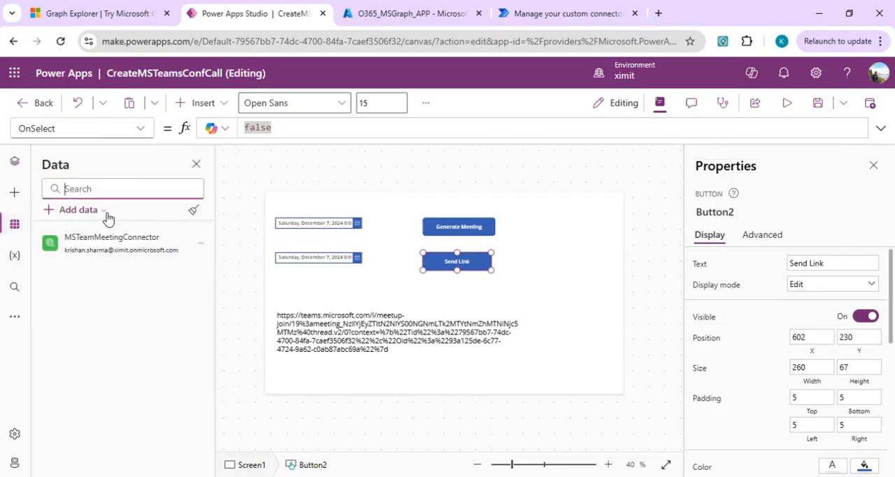
pyautogui.click(105, 213)
pyautogui.write('office')
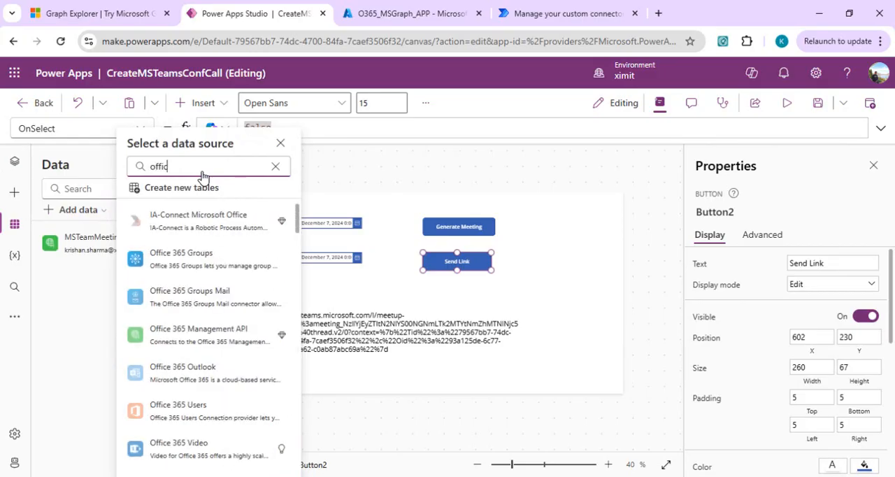
pyautogui.click(179, 373)
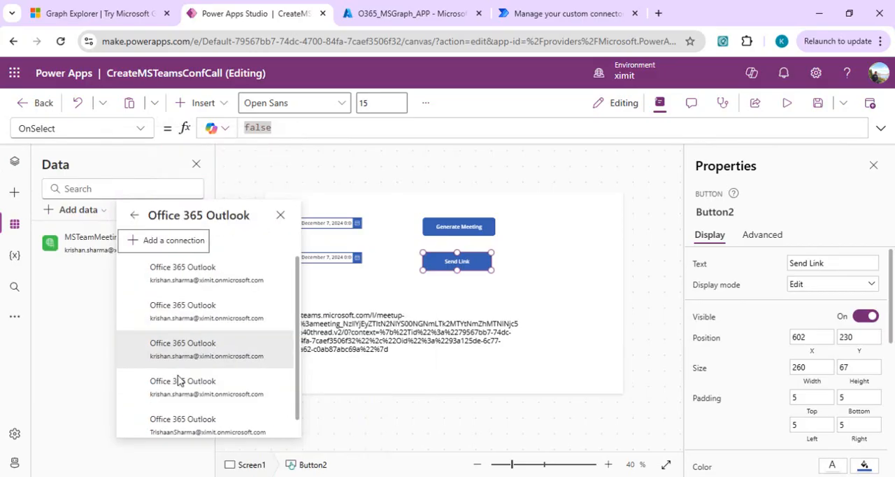
pyautogui.click(198, 271)
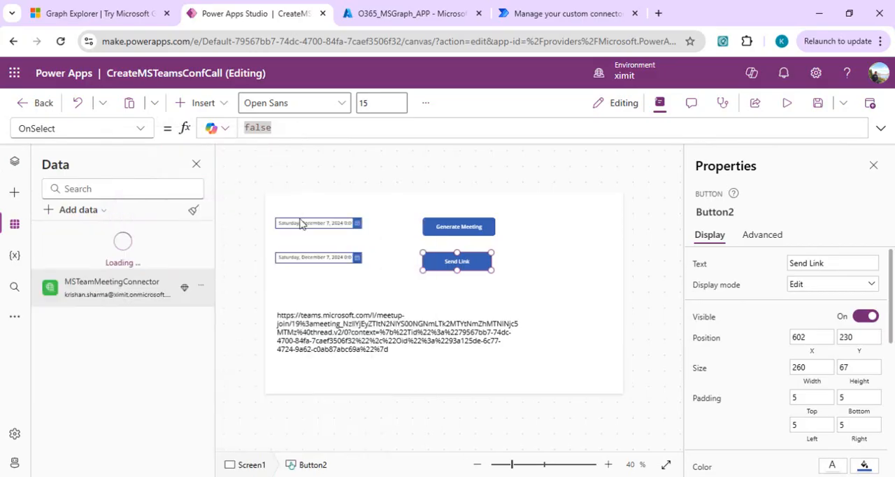
# Replace the Send Link button's OnSelect formula with the opening of an Office365Outlook.SendEmail( call.
pyautogui.click(283, 127)
pyautogui.write('se')
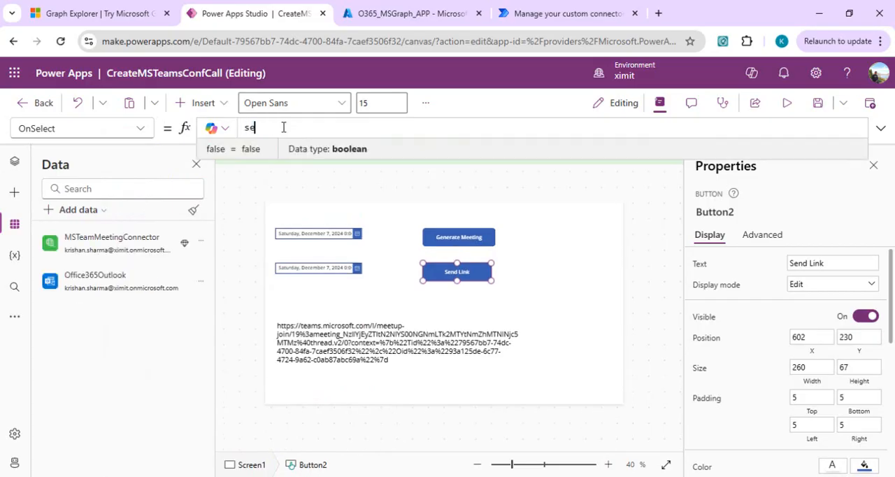
pyautogui.write('nd')
pyautogui.press('BackSpace')
pyautogui.press('BackSpace')
pyautogui.press('BackSpace')
pyautogui.press('BackSpace')
pyautogui.write('office')
pyautogui.press('Down')
pyautogui.press('Down')
pyautogui.press('Down')
pyautogui.press('Down')
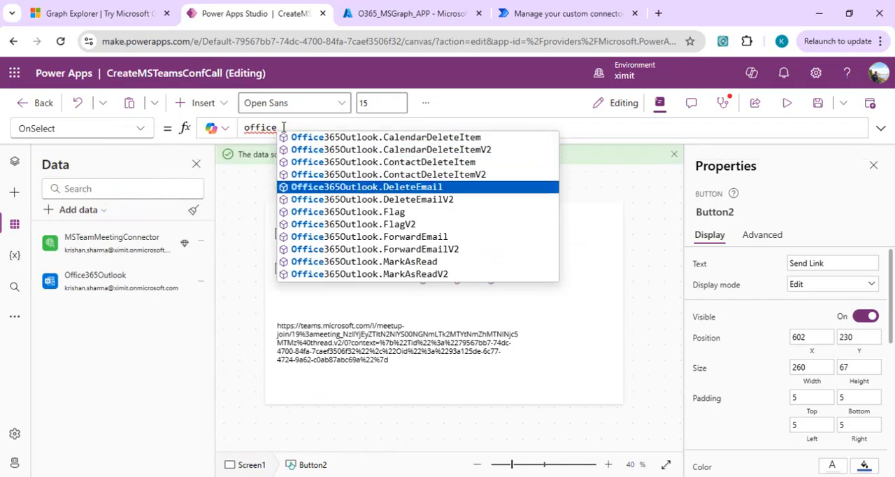
pyautogui.press('Down')
pyautogui.press('Down')
pyautogui.press('Down')
pyautogui.press('Down')
pyautogui.press('Down')
pyautogui.press('Down')
pyautogui.press('Down')
pyautogui.press('Down')
pyautogui.press('Down')
pyautogui.press('Down')
pyautogui.press('Down')
pyautogui.press('Down')
pyautogui.press('Down')
pyautogui.press('Down')
pyautogui.press('Down')
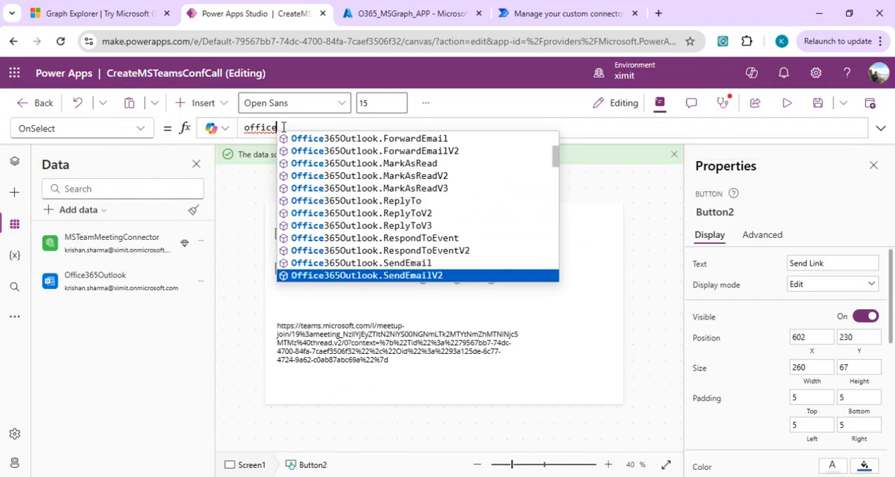
pyautogui.press('Up')
pyautogui.press('Tab')
pyautogui.write('(')
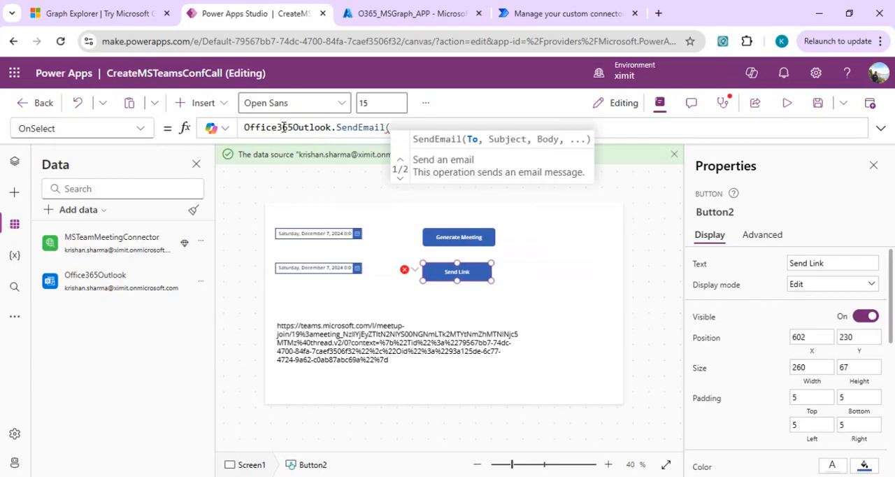
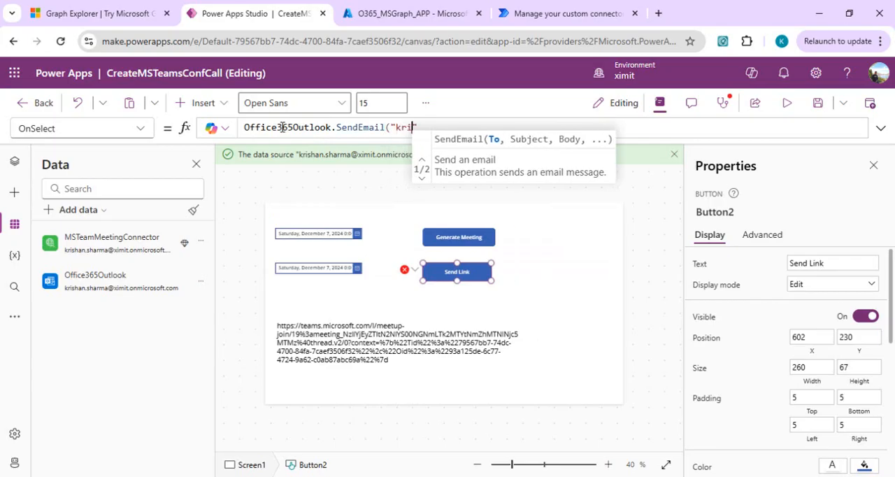
# Enter the recipient's e-mail address as the To argument of the Send Link button's SendEmail formula.
pyautogui.press('BackSpace')
pyautogui.press('BackSpace')
pyautogui.press('BackSpace')
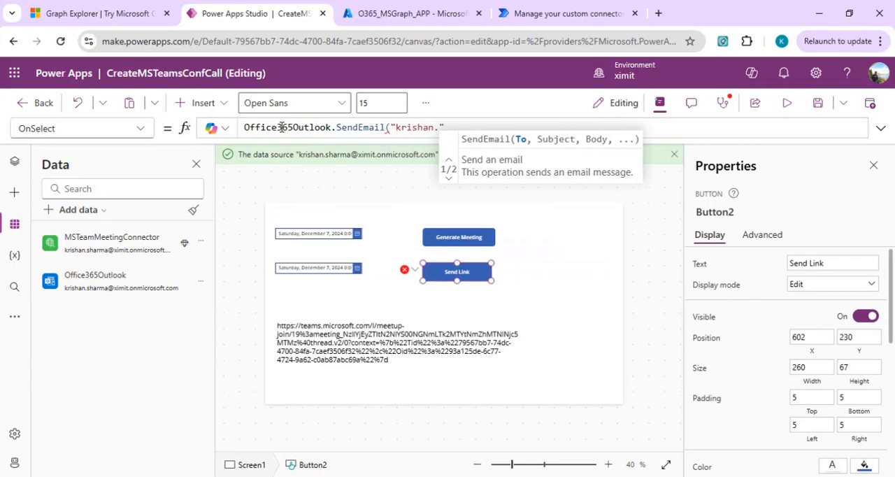
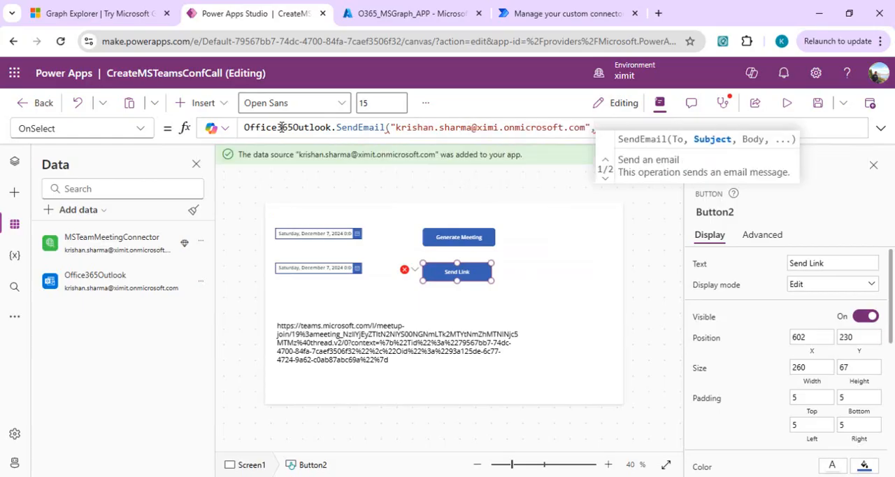
pyautogui.write('"')
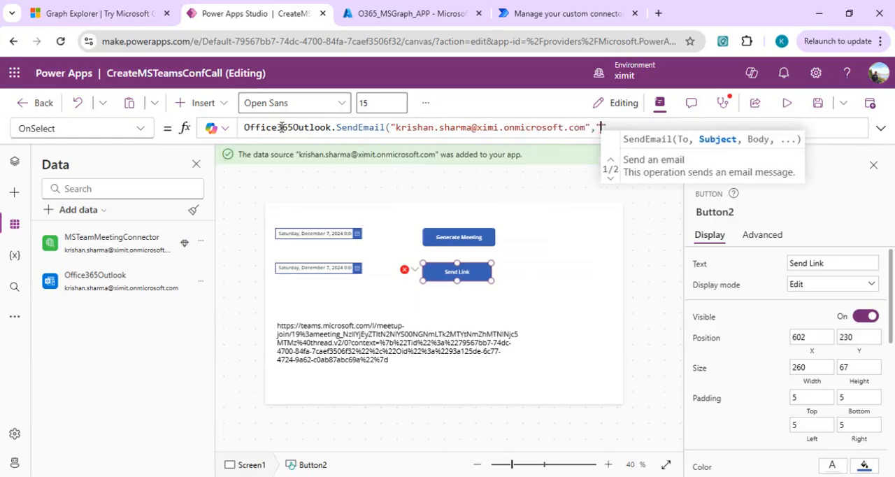
pyautogui.write('teams meetin')
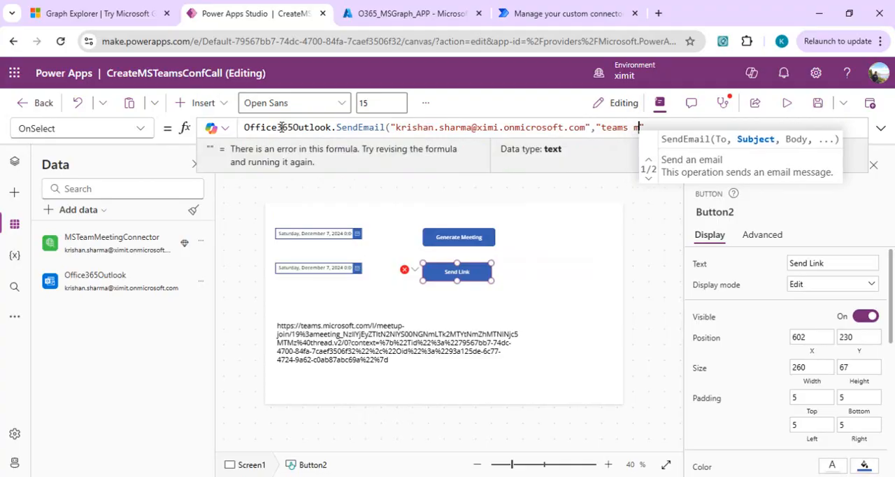
pyautogui.write('g",')
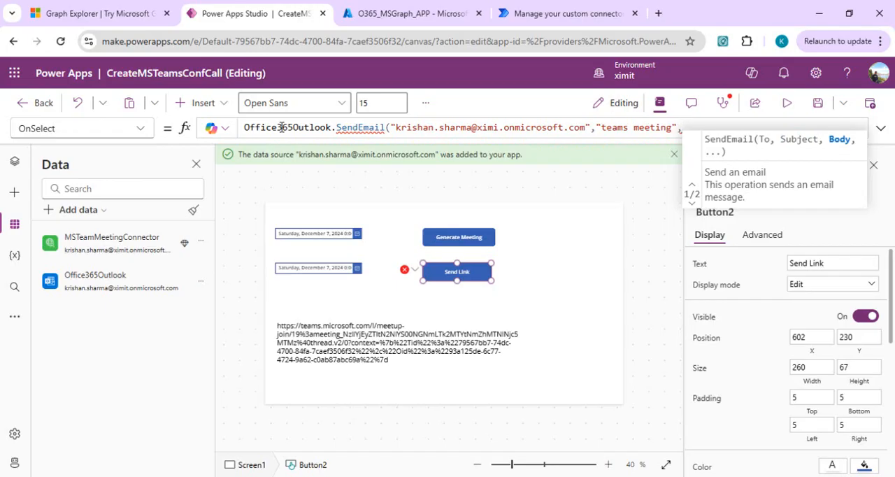
# Complete the SendEmail formula with Label1.Text as the Body argument and save the app.
pyautogui.write('text')
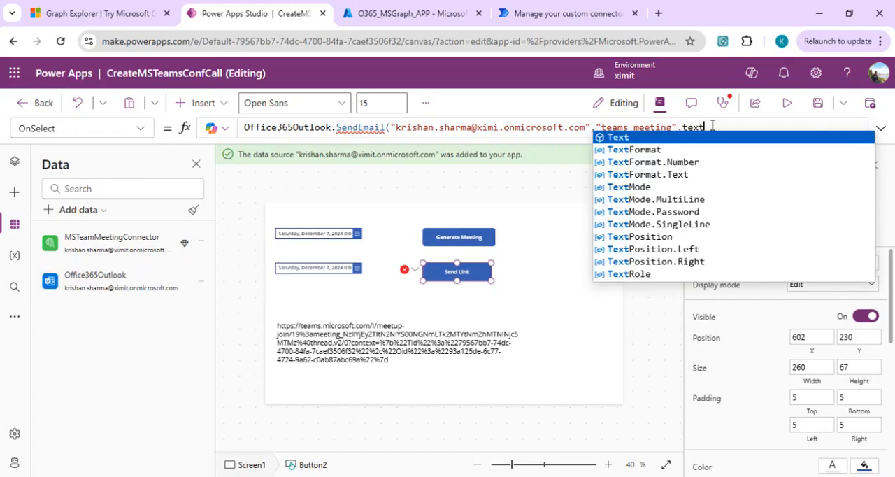
pyautogui.press('BackSpace')
pyautogui.press('BackSpace')
pyautogui.press('BackSpace')
pyautogui.press('BackSpace')
pyautogui.write('lab')
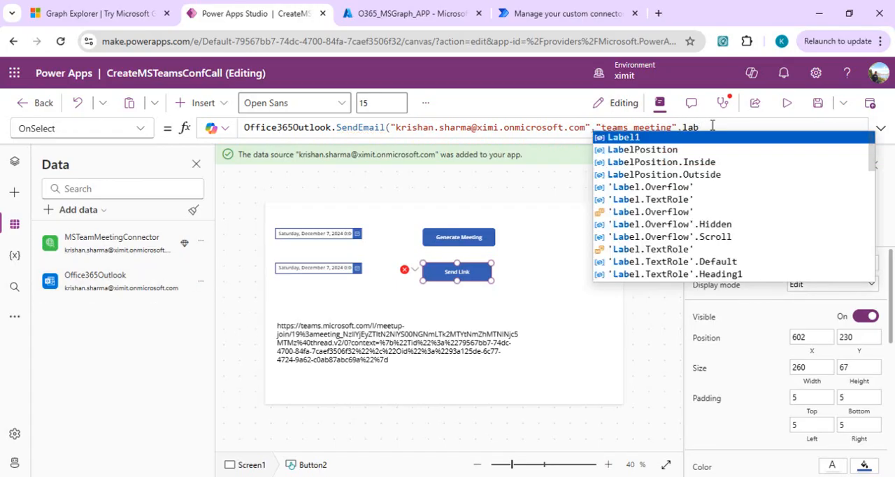
pyautogui.press('Tab')
pyautogui.write('.')
pyautogui.press('Tab')
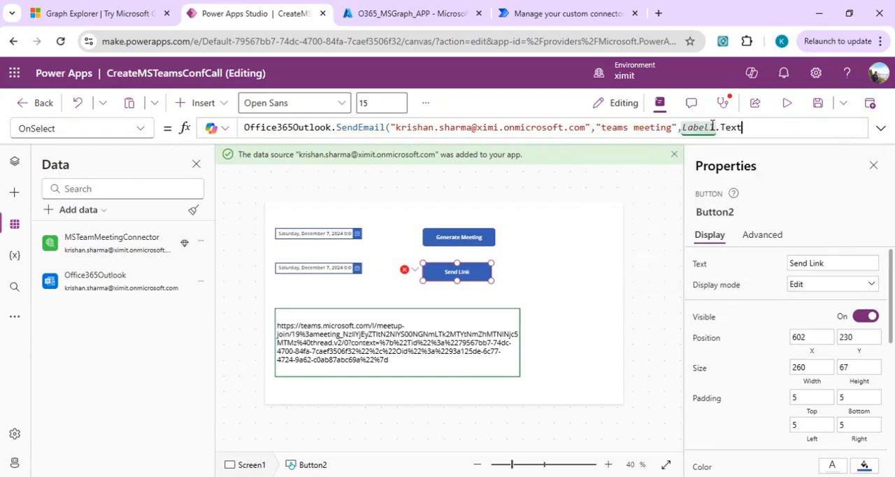
pyautogui.write(')')
pyautogui.click(816, 105)
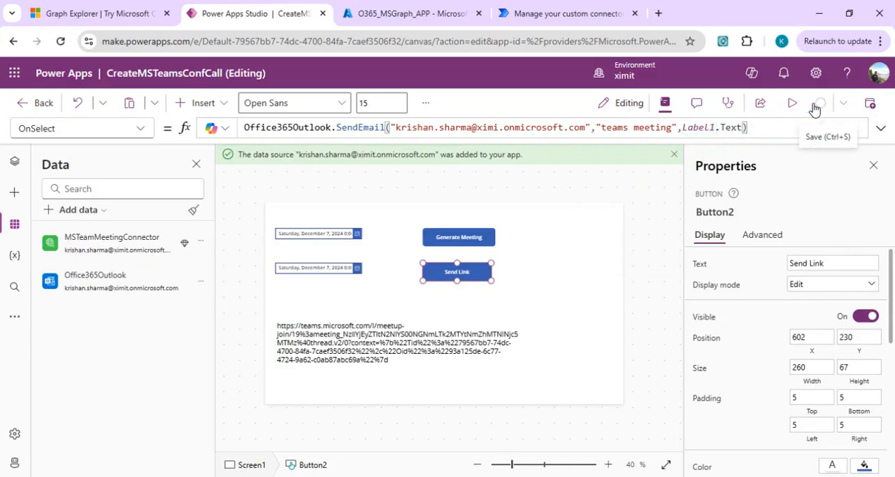
# Preview the app, generate a new Teams meeting and send its link by e-mail.
pyautogui.click(795, 104)
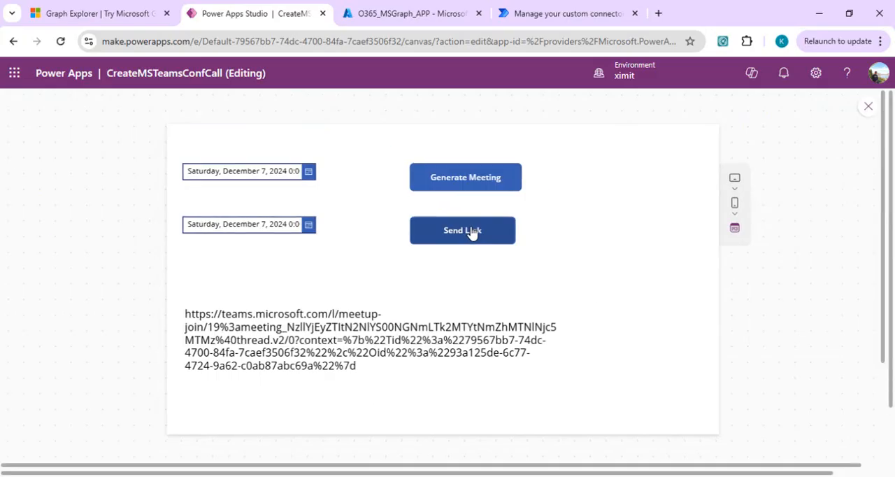
pyautogui.click(473, 180)
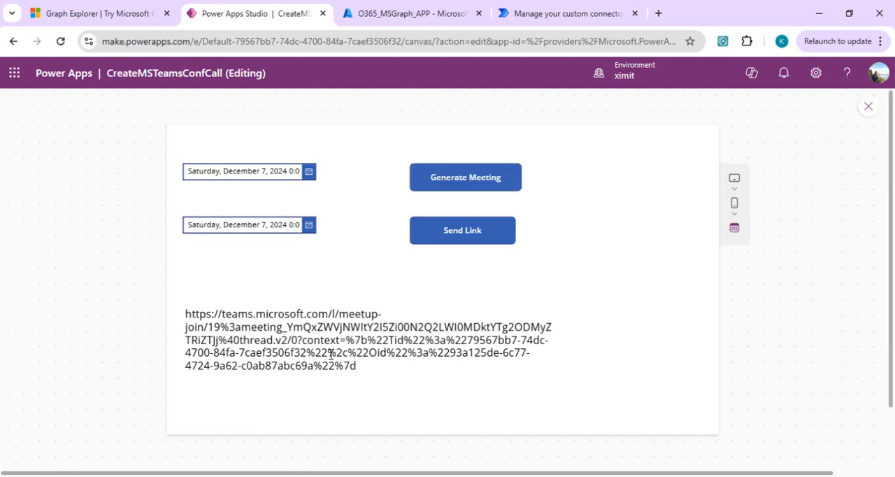
pyautogui.click(481, 235)
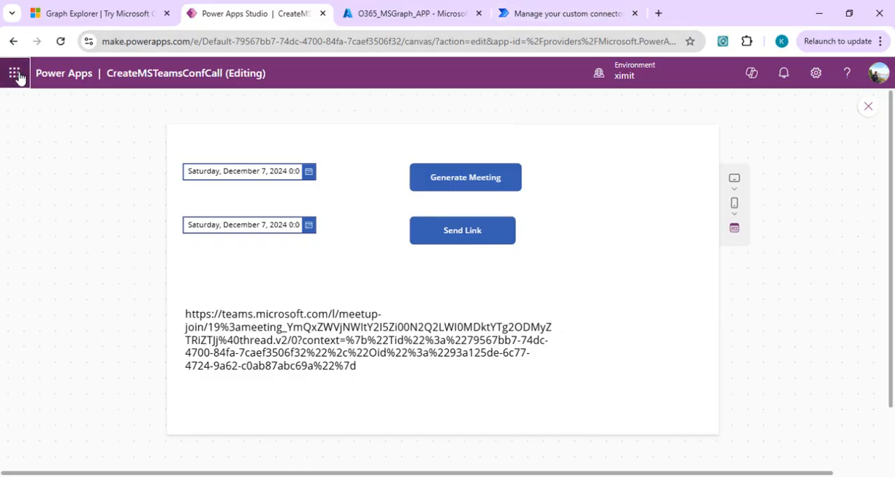
# Switch to Outlook and check the inbox for the e-mail containing the meeting link.
pyautogui.click(100, 172)
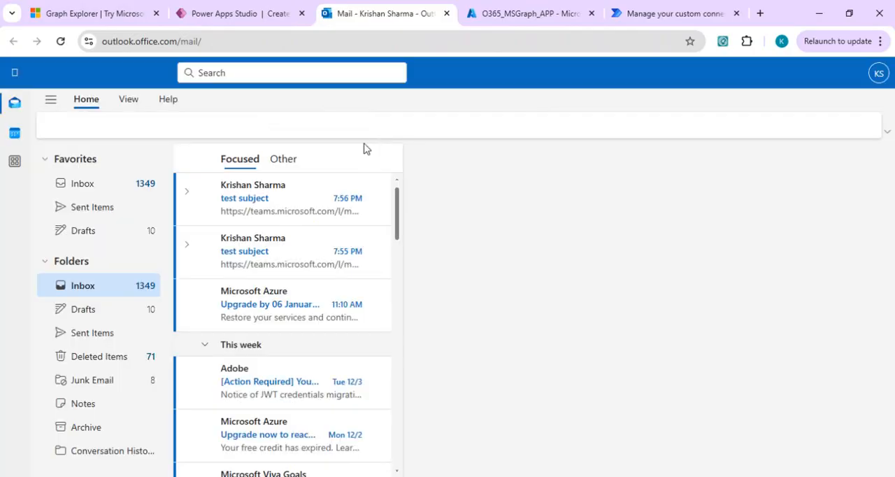
pyautogui.click(315, 201)
# Switch to Graph Explorer and undo the request body edits to restore the joinMeetingIdSettings block with isPasscodeRequired set to true.
pyautogui.click(111, 14)
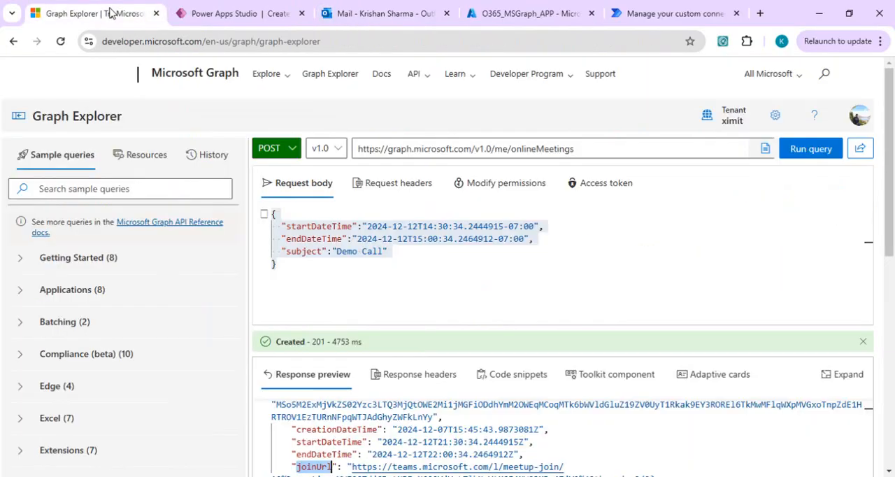
pyautogui.click(480, 264)
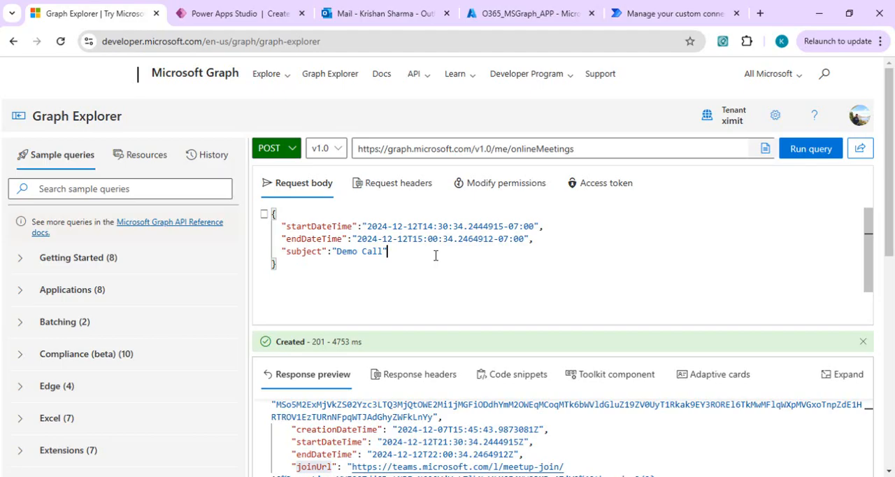
pyautogui.hotkey('ctrl', 'z')
pyautogui.hotkey('ctrl', 'z')
pyautogui.hotkey('ctrl', 'z')
pyautogui.click(352, 286)
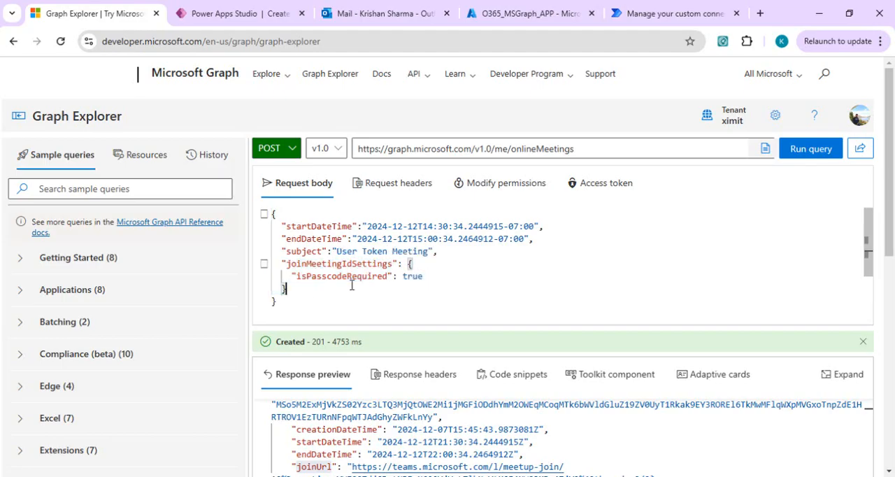
pyautogui.doubleClick(371, 277)
pyautogui.click(426, 276)
# Run the onlineMeetings POST query with the joinMeetingIdSettings block included, and return to the Power Apps Studio preview.
pyautogui.click(811, 149)
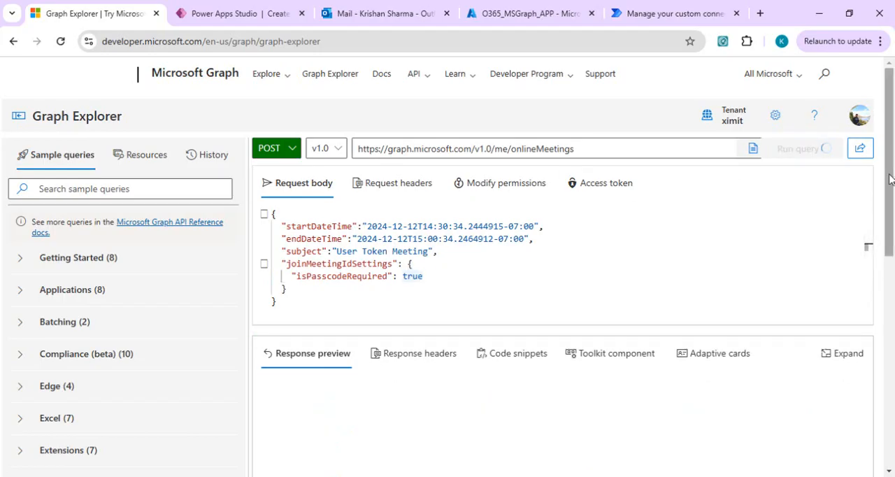
pyautogui.moveTo(891, 186); pyautogui.dragTo(890, 214)
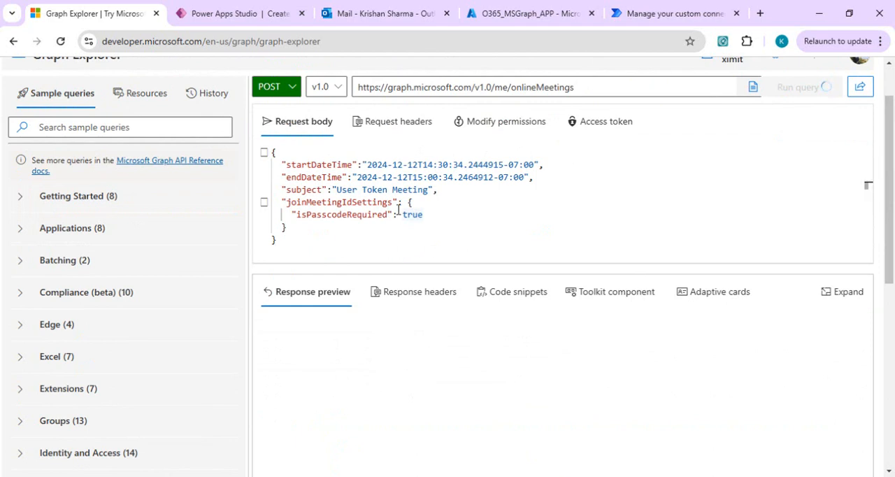
pyautogui.moveTo(279, 202); pyautogui.dragTo(294, 226)
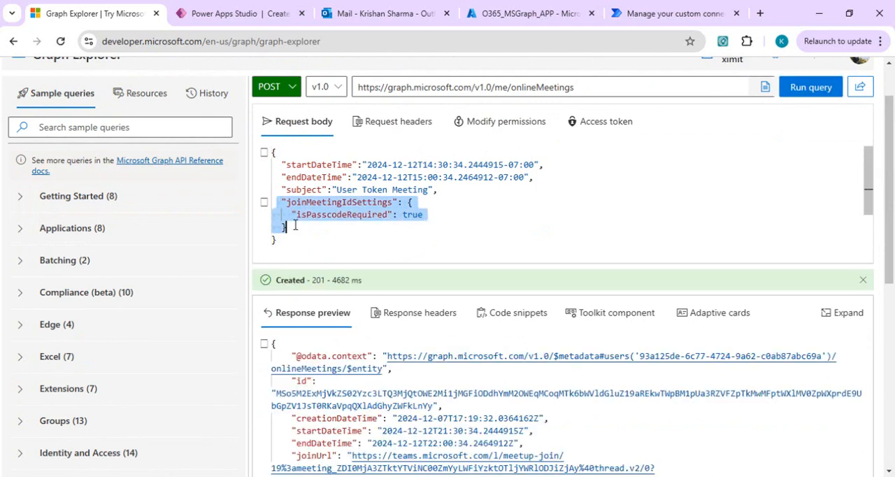
pyautogui.click(435, 217)
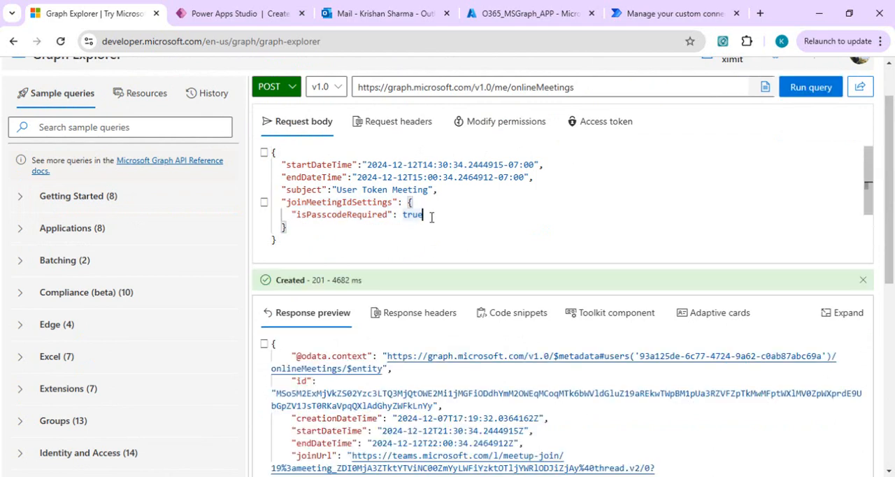
pyautogui.click(245, 14)
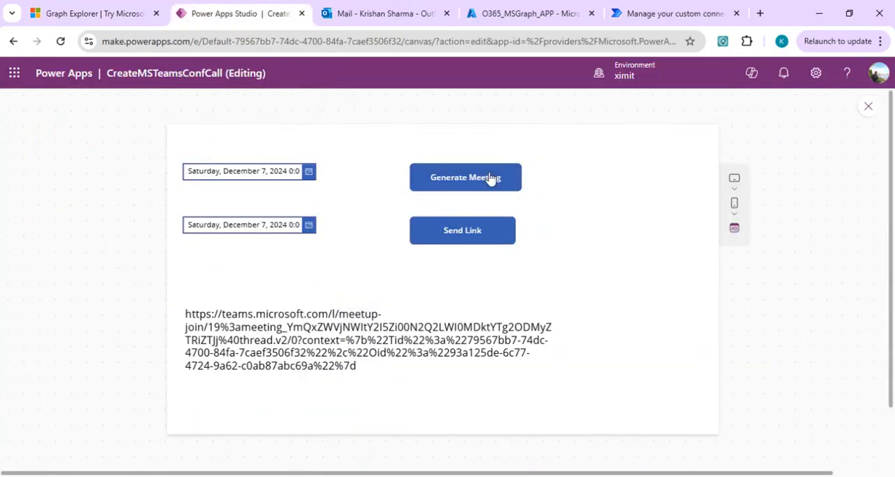